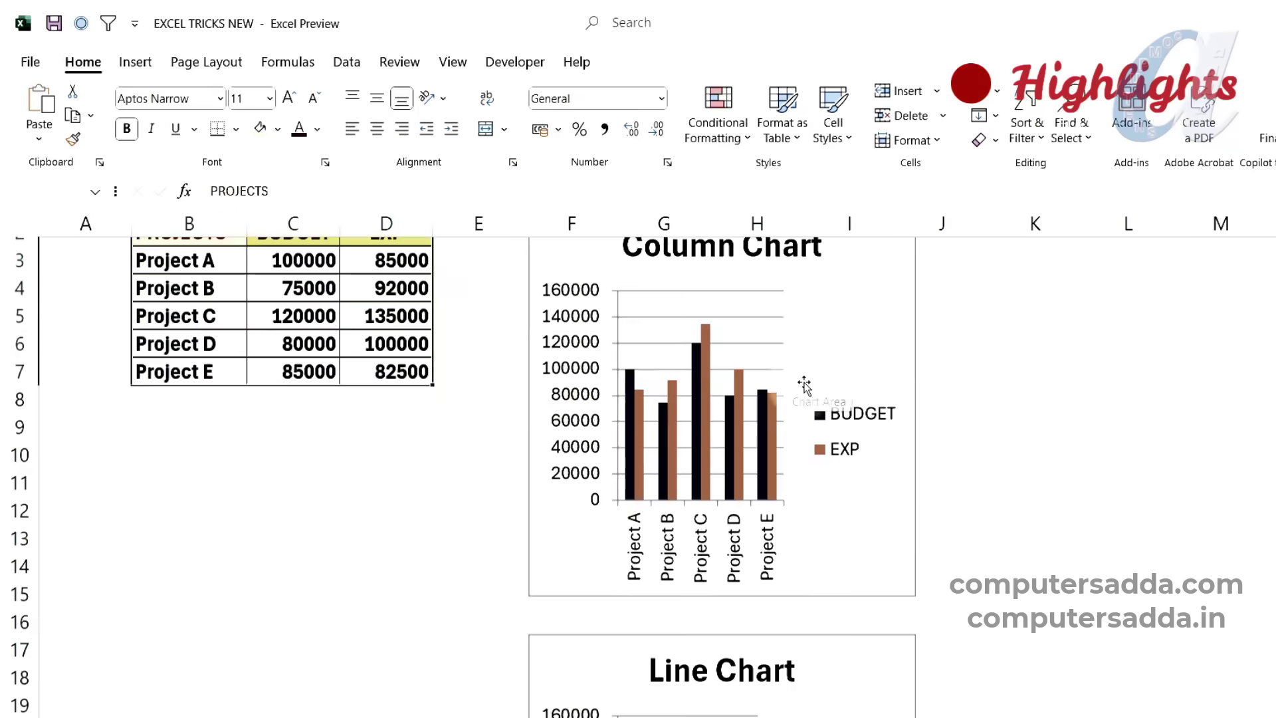
pyautogui.scroll(-12, 734, 342)
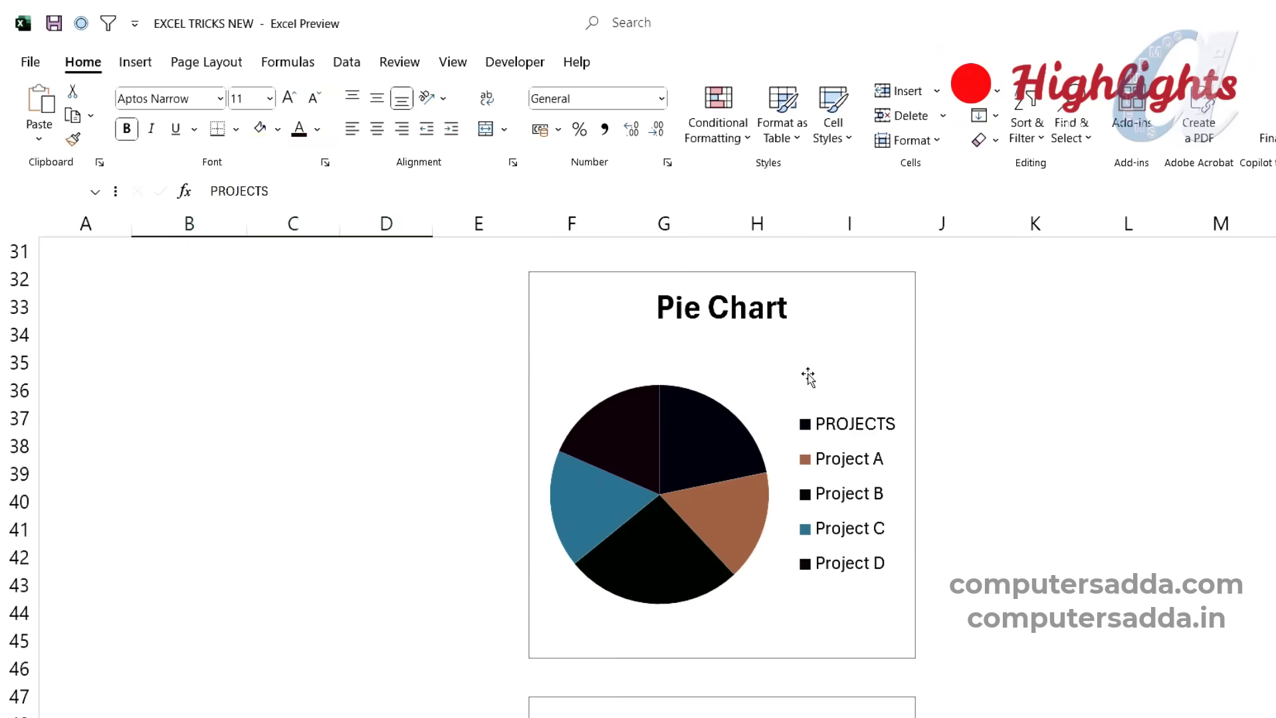
pyautogui.scroll(-7, 811, 374)
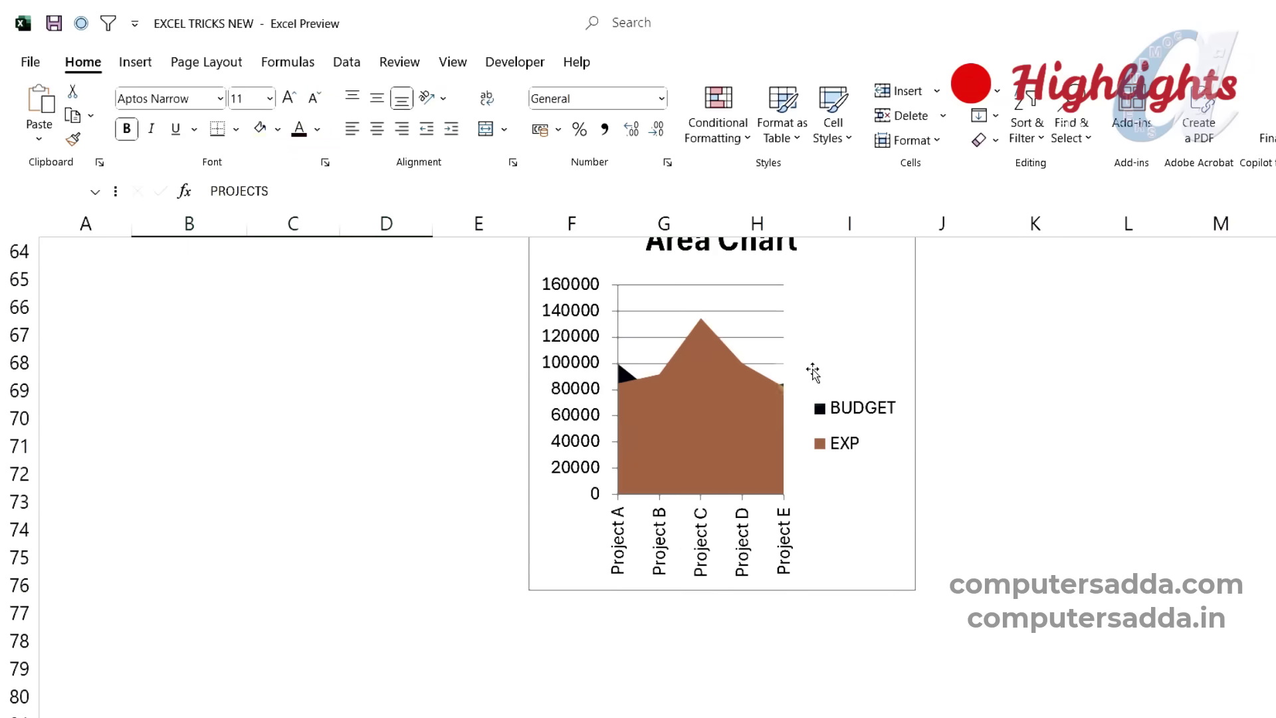
pyautogui.scroll(8, 811, 374)
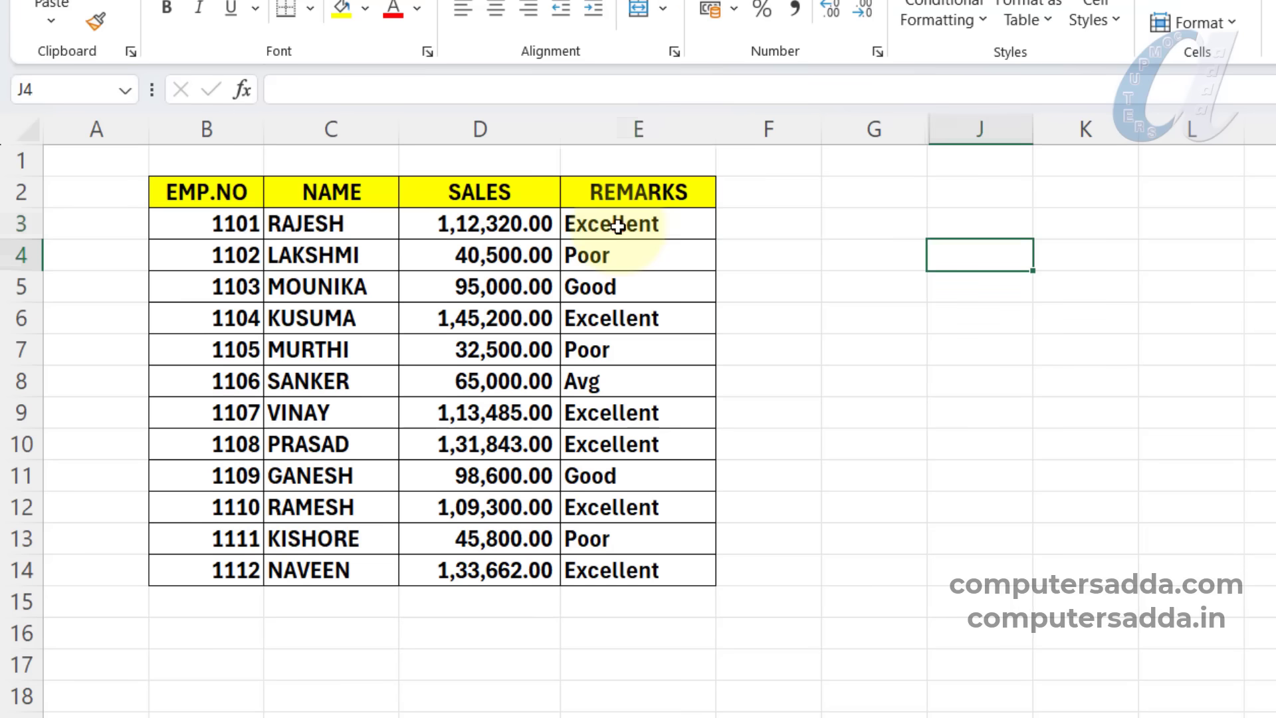
# Examine the nested IF formula in REMARKS cell E3 that grades the sales as Excellent, Good, Avg or Poor.
pyautogui.doubleClick(618, 227)
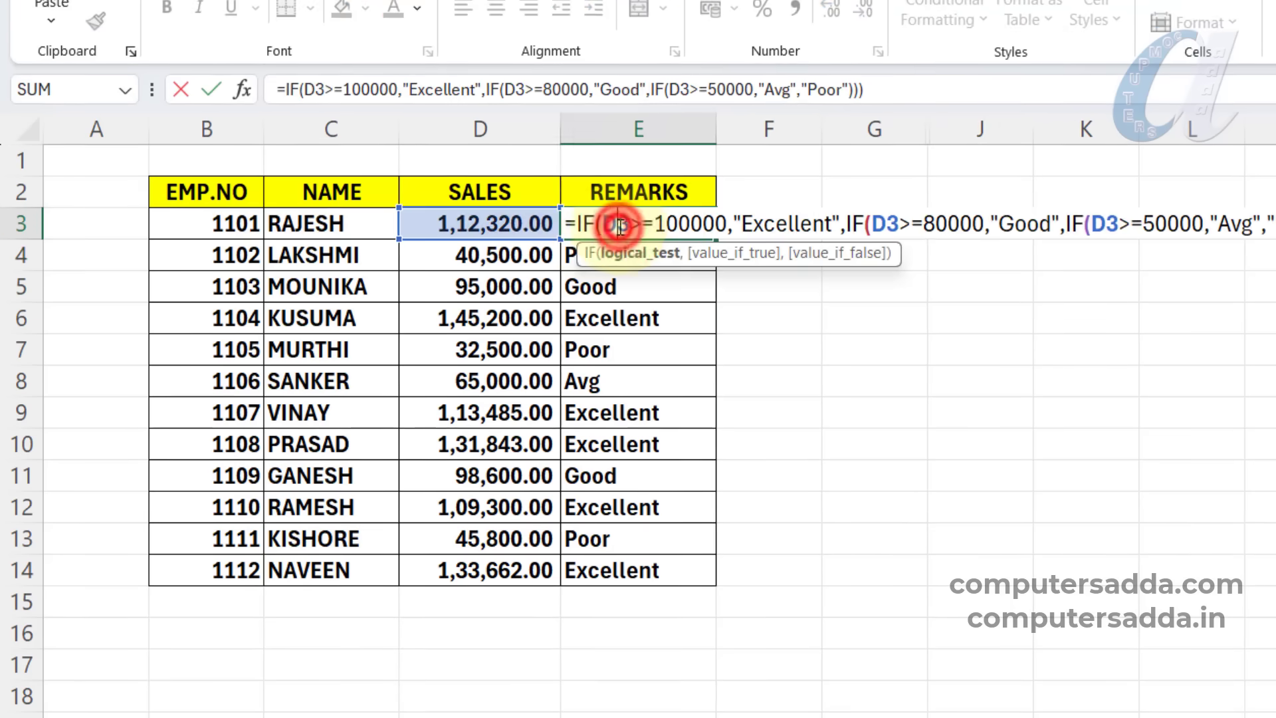
pyautogui.moveTo(574, 223); pyautogui.dragTo(1275, 239)
pyautogui.click(1062, 225)
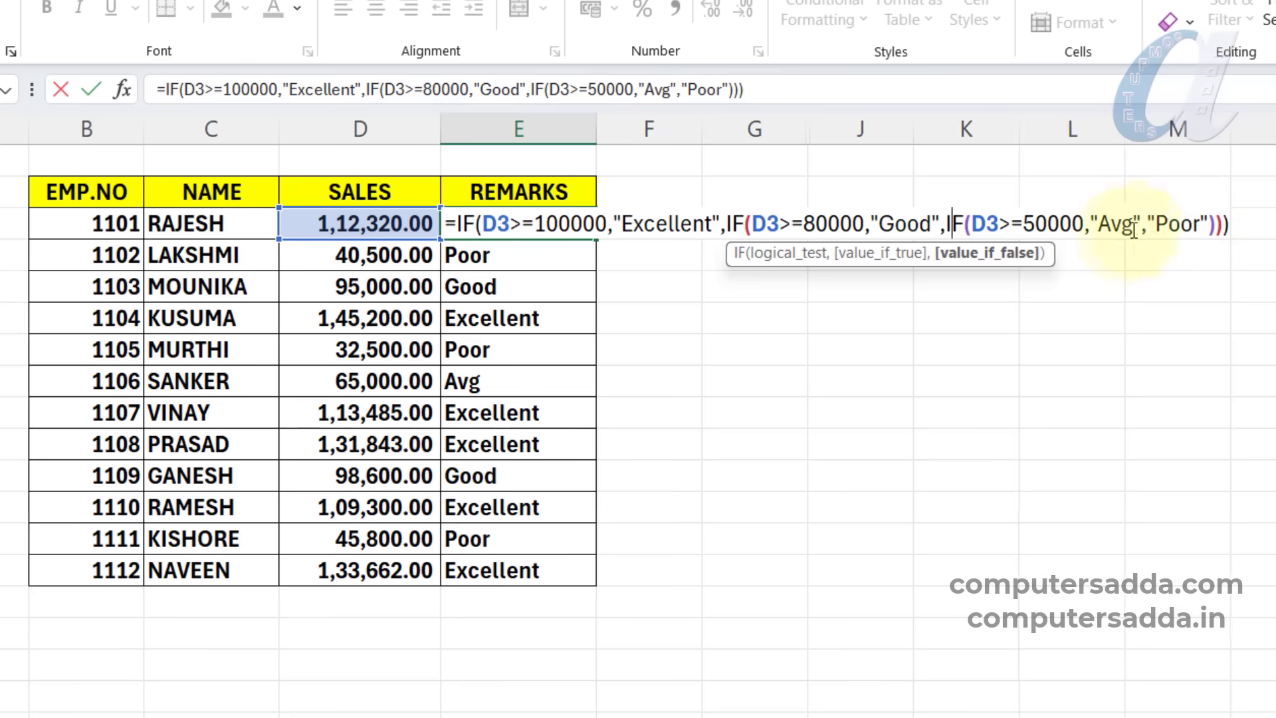
pyautogui.press('Escape')
pyautogui.doubleClick(547, 223)
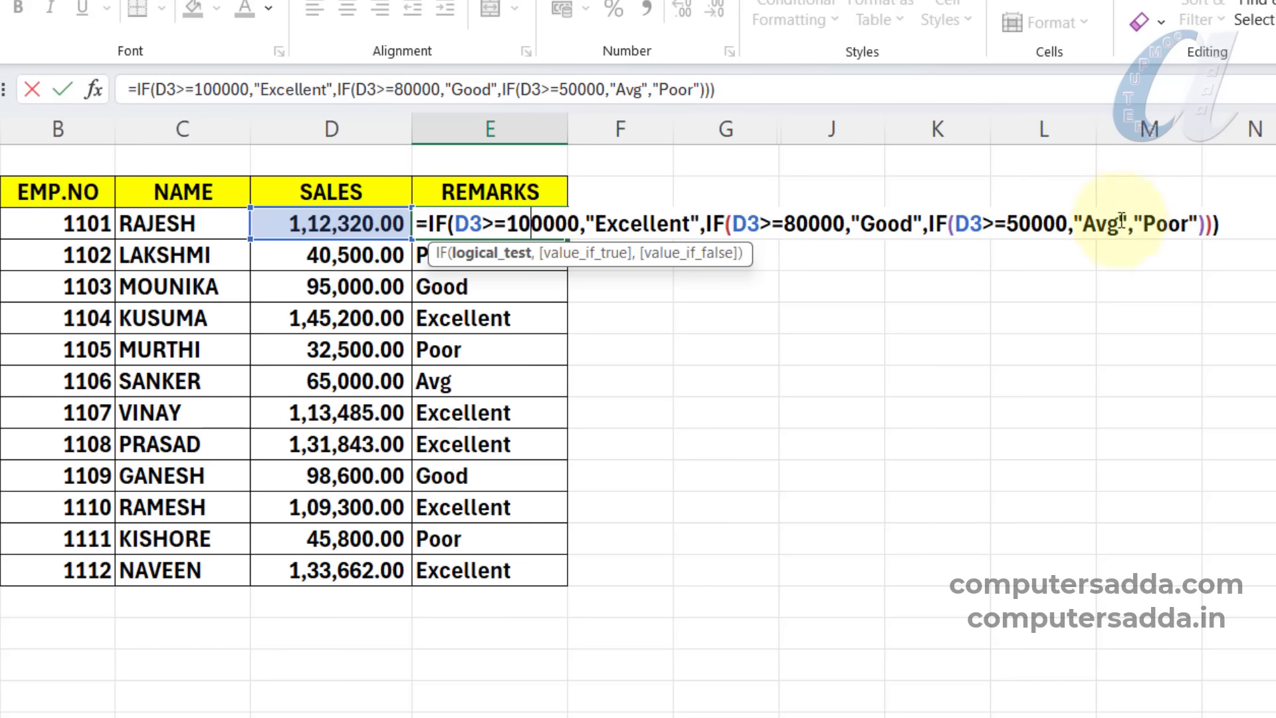
pyautogui.press('Return')
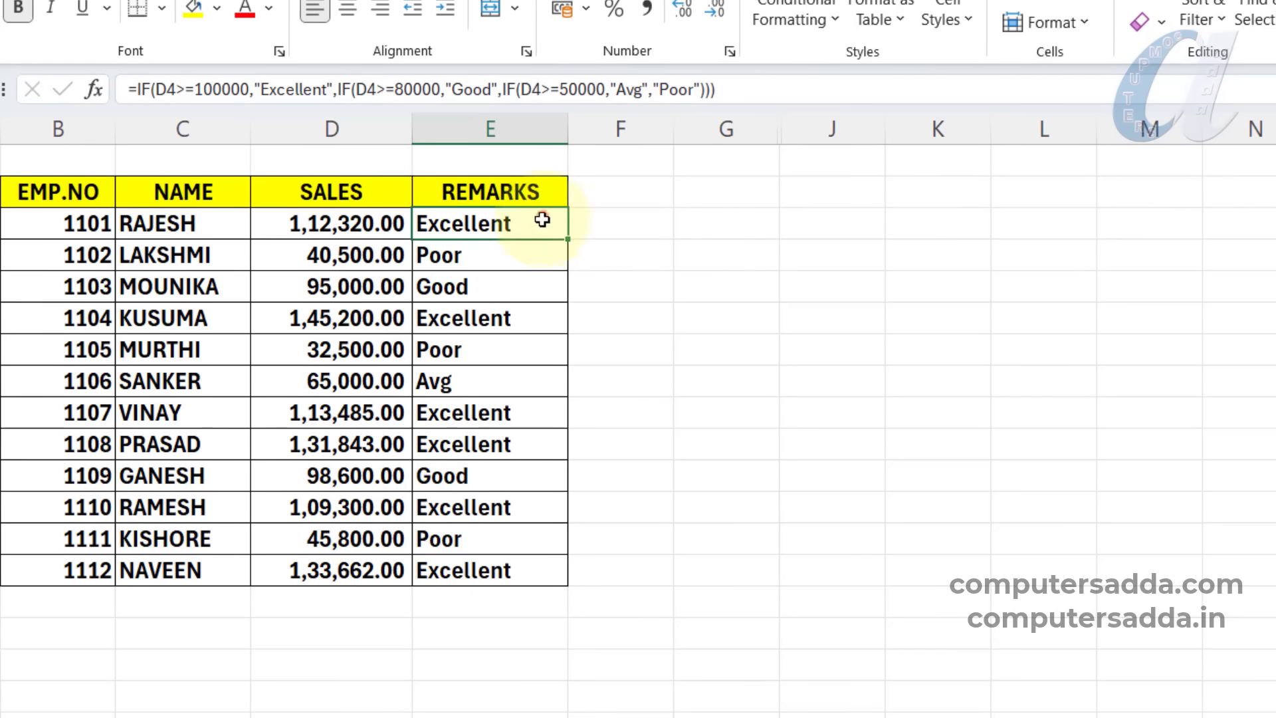
# Clear the nested IF results from the REMARKS cells E3:E14.
pyautogui.moveTo(542, 219); pyautogui.dragTo(512, 569)
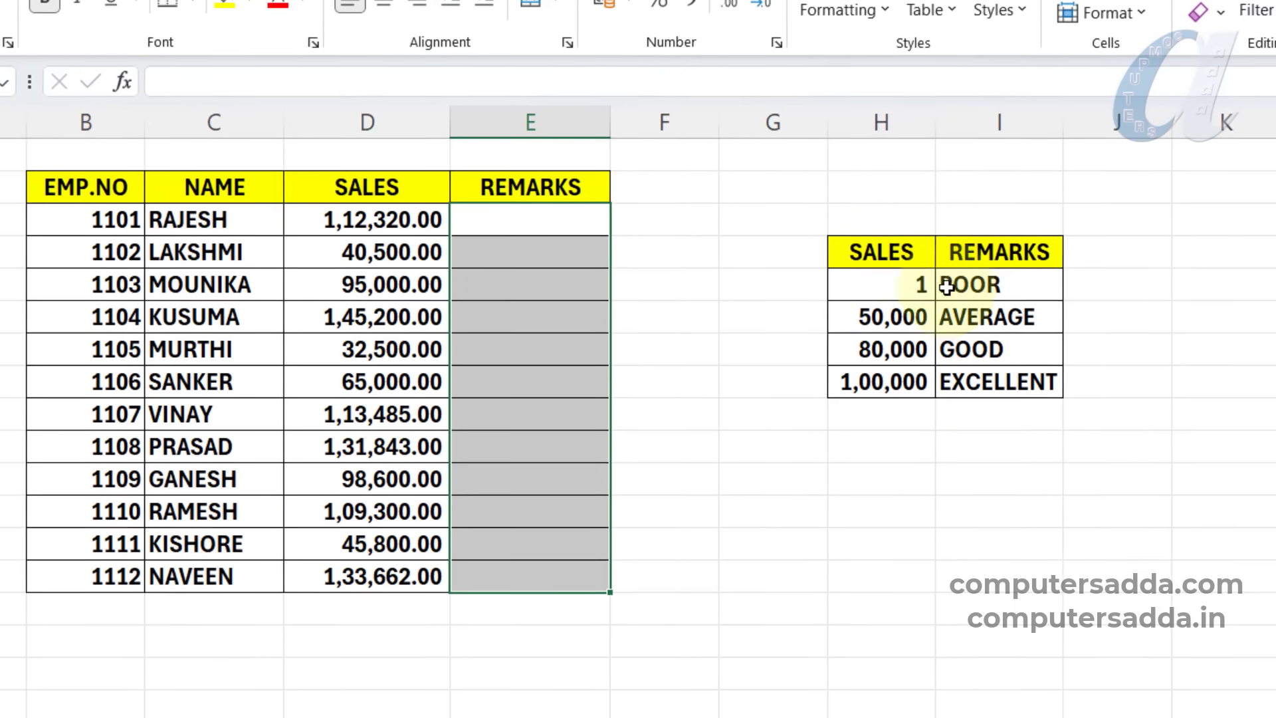
pyautogui.click(1012, 505)
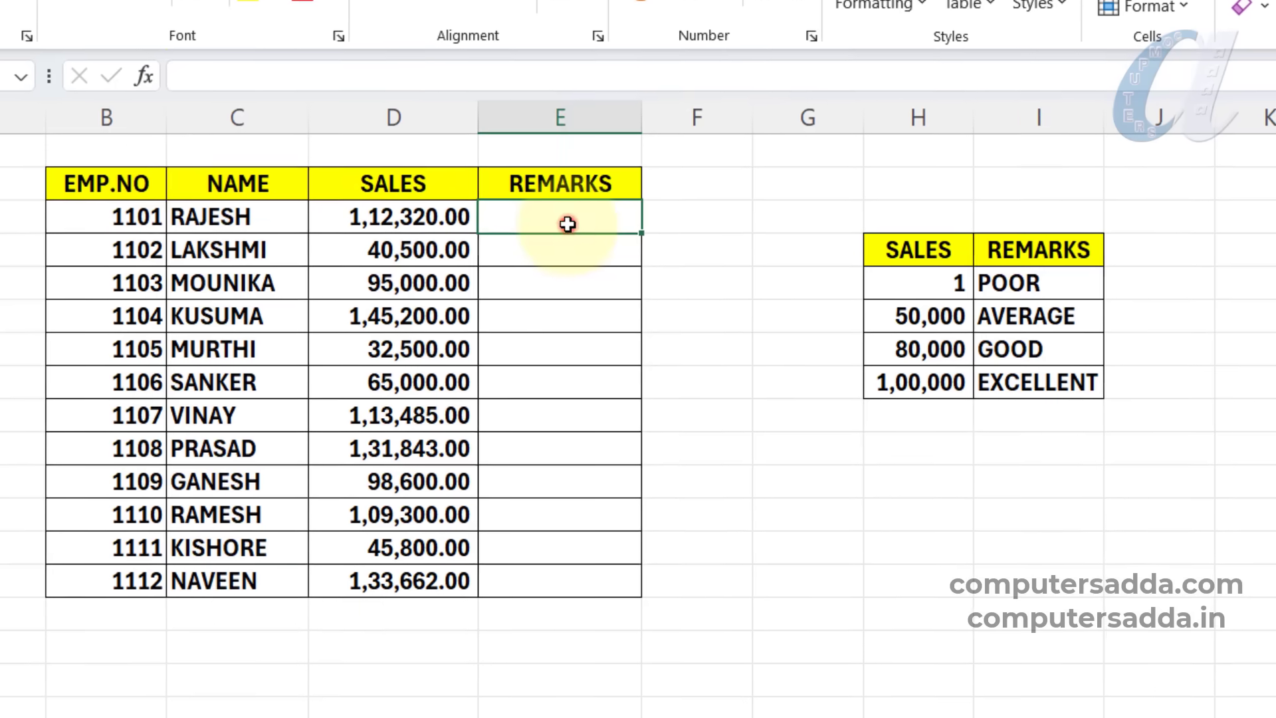
# Enter =VLOOKUP(D3,$H$5:$I$8,2,1) in E3 and fill it down the REMARKS column to E14.
pyautogui.click(572, 221)
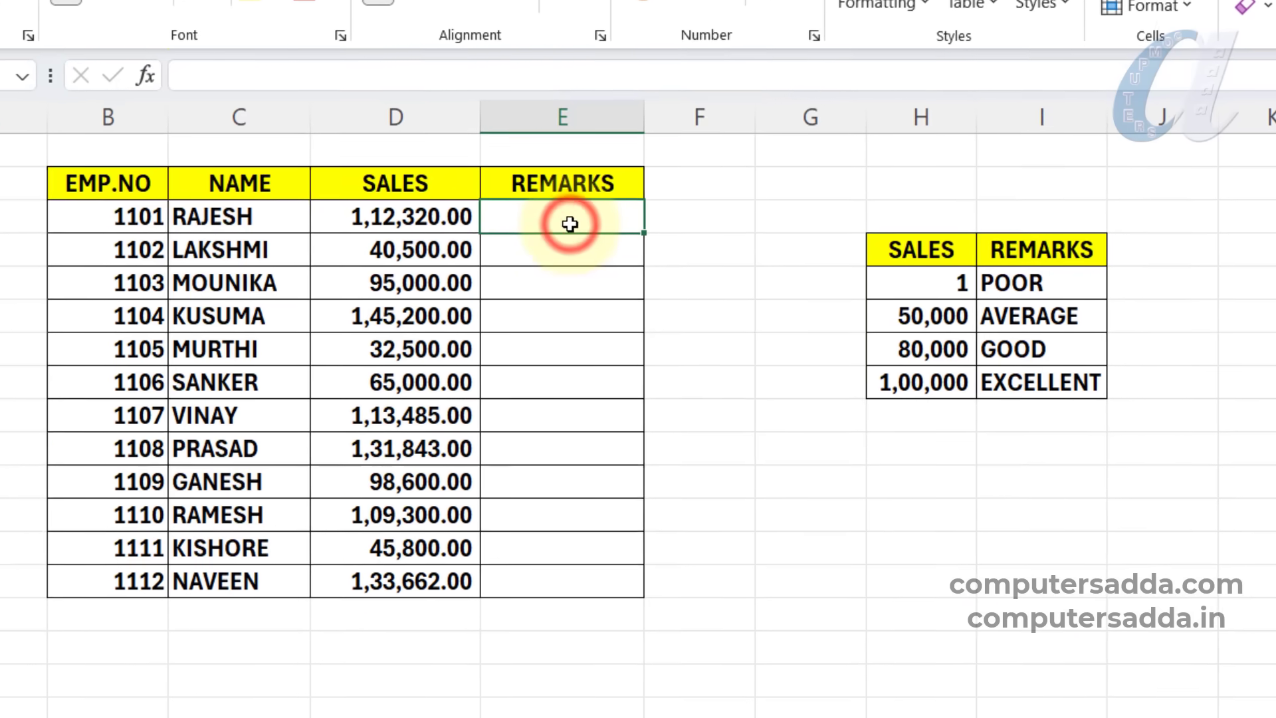
pyautogui.write('=VLO')
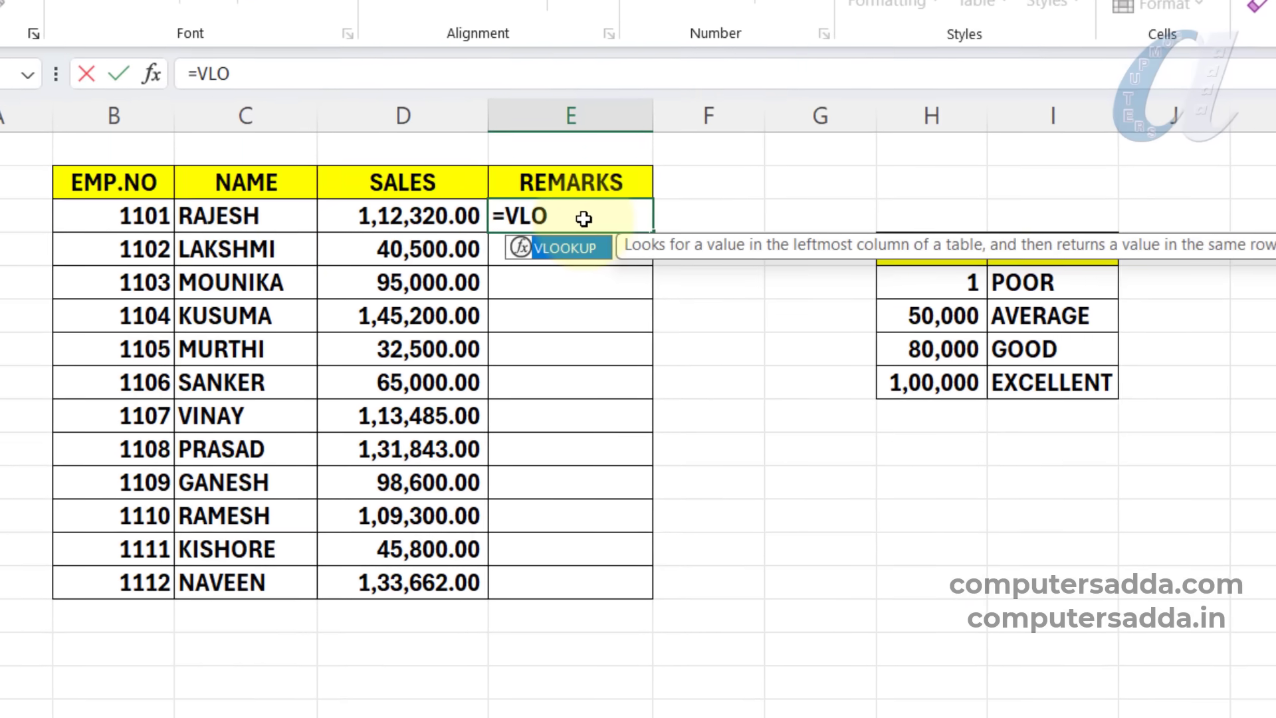
pyautogui.press('Tab')
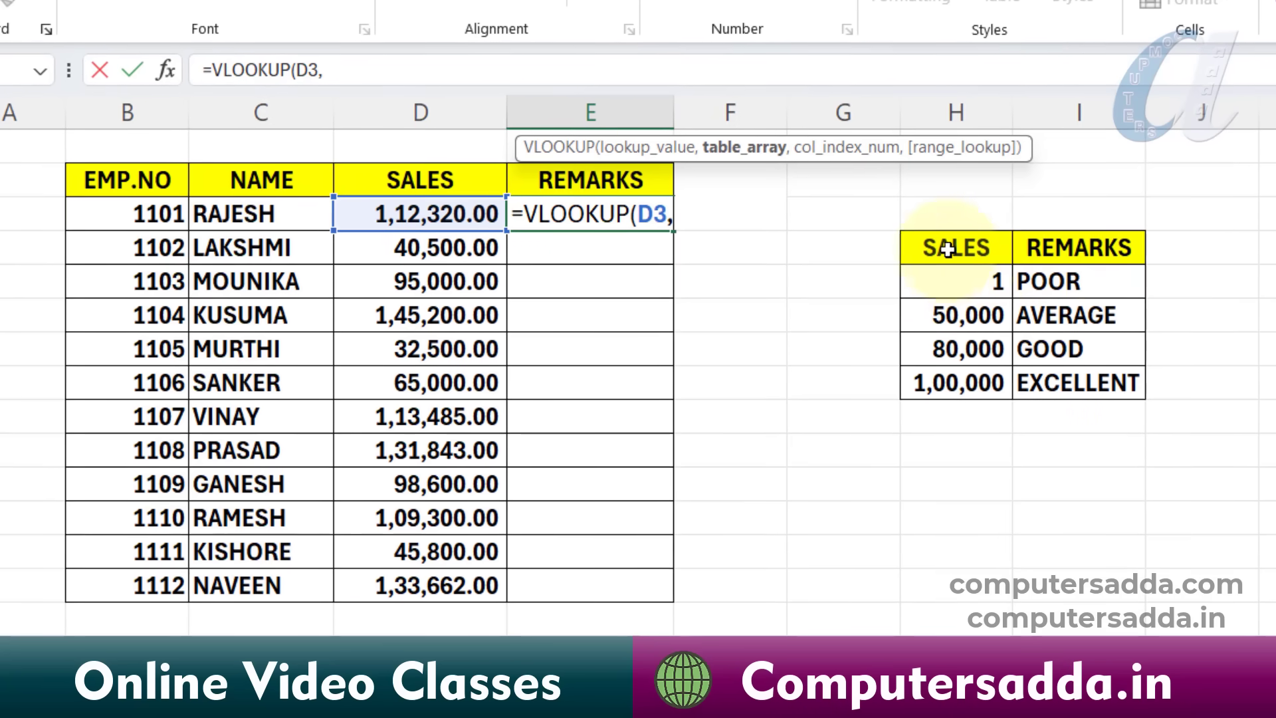
pyautogui.moveTo(969, 282); pyautogui.dragTo(1045, 316)
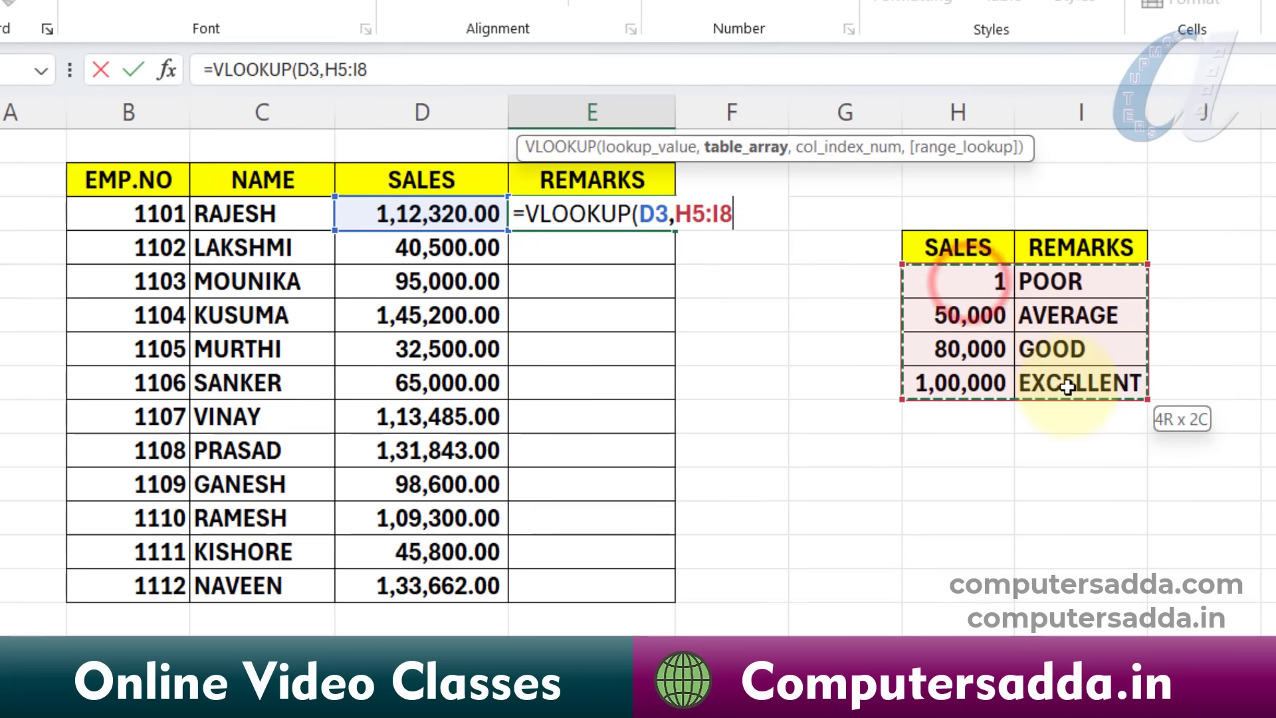
pyautogui.moveTo(1067, 388); pyautogui.dragTo(1068, 389)
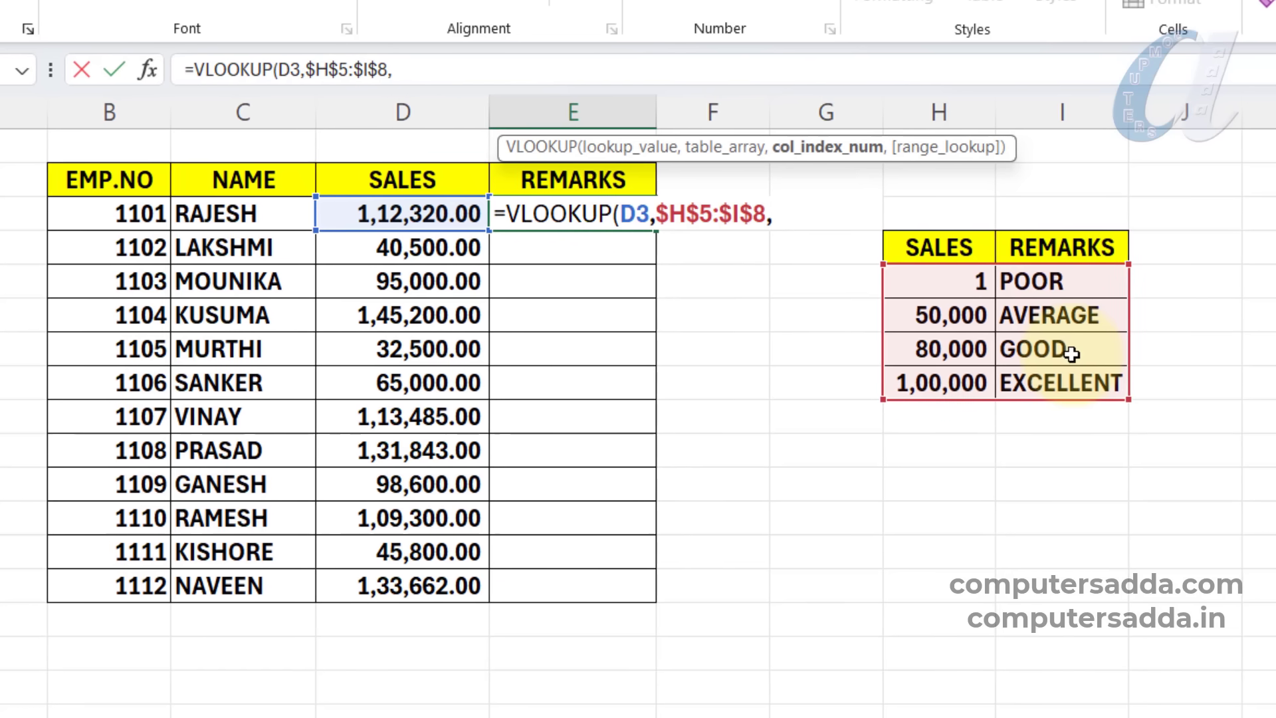
pyautogui.write('2,')
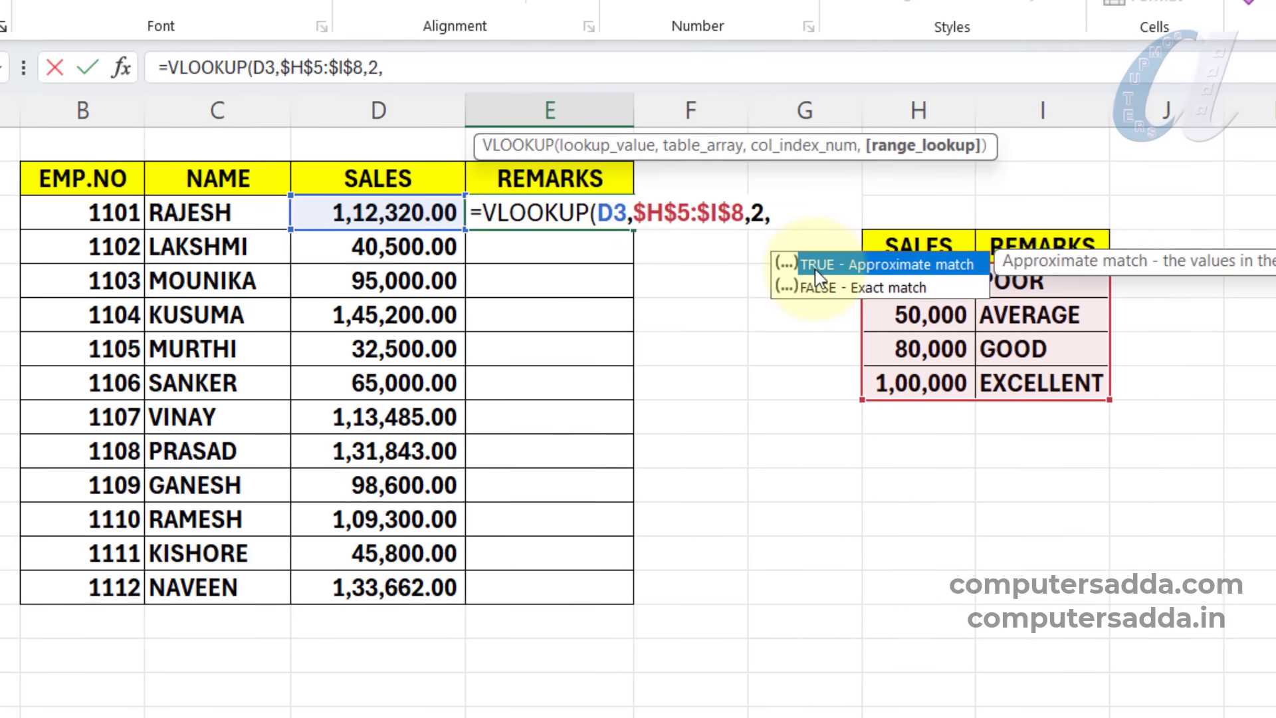
pyautogui.write('1)')
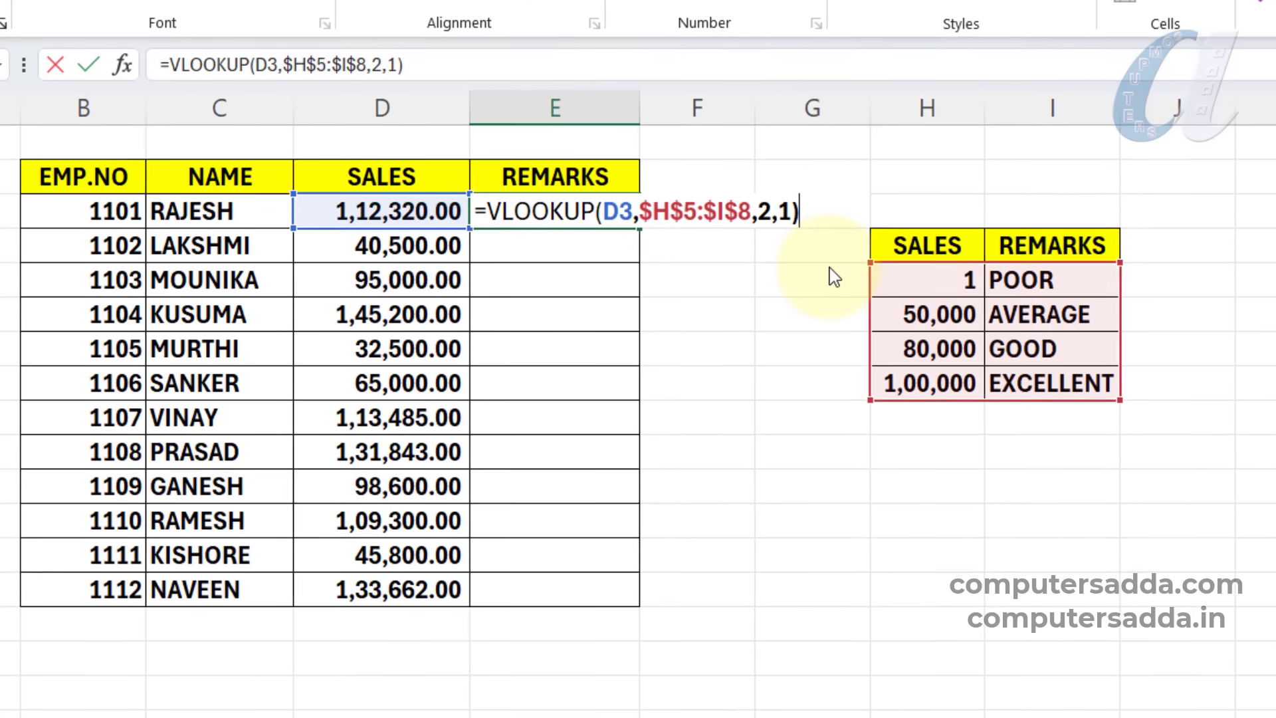
pyautogui.press('Return')
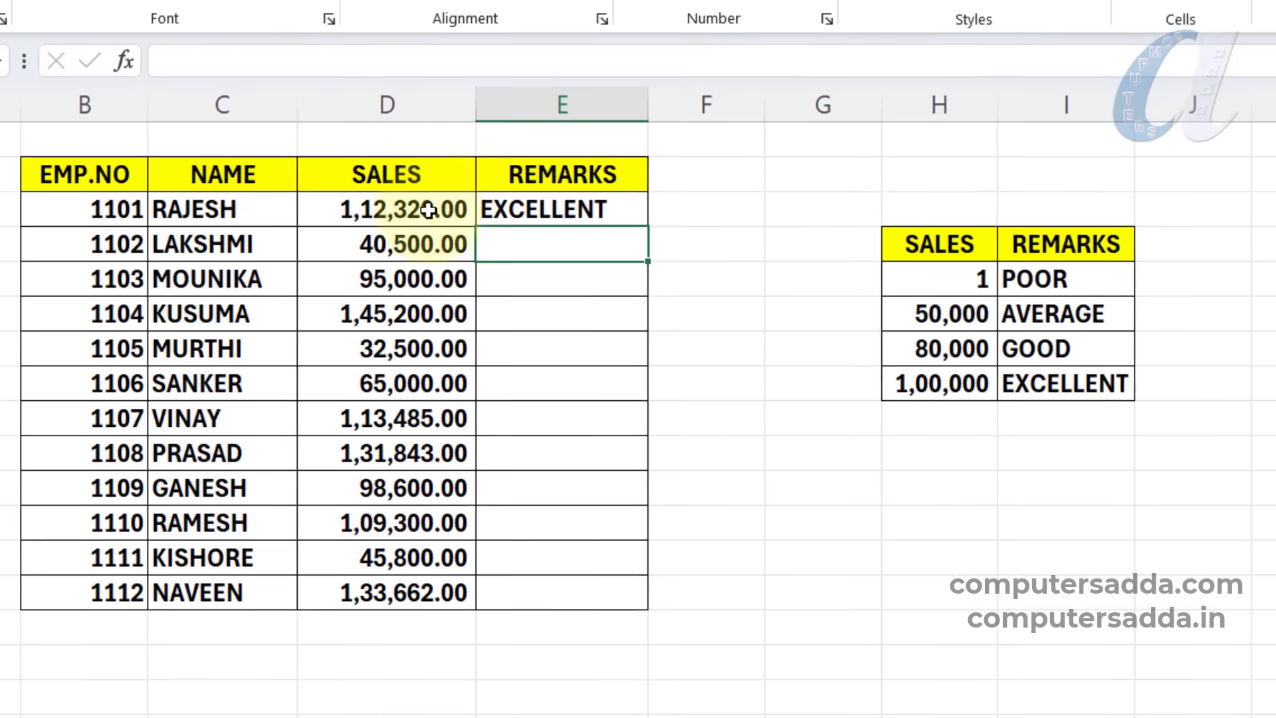
pyautogui.click(590, 210)
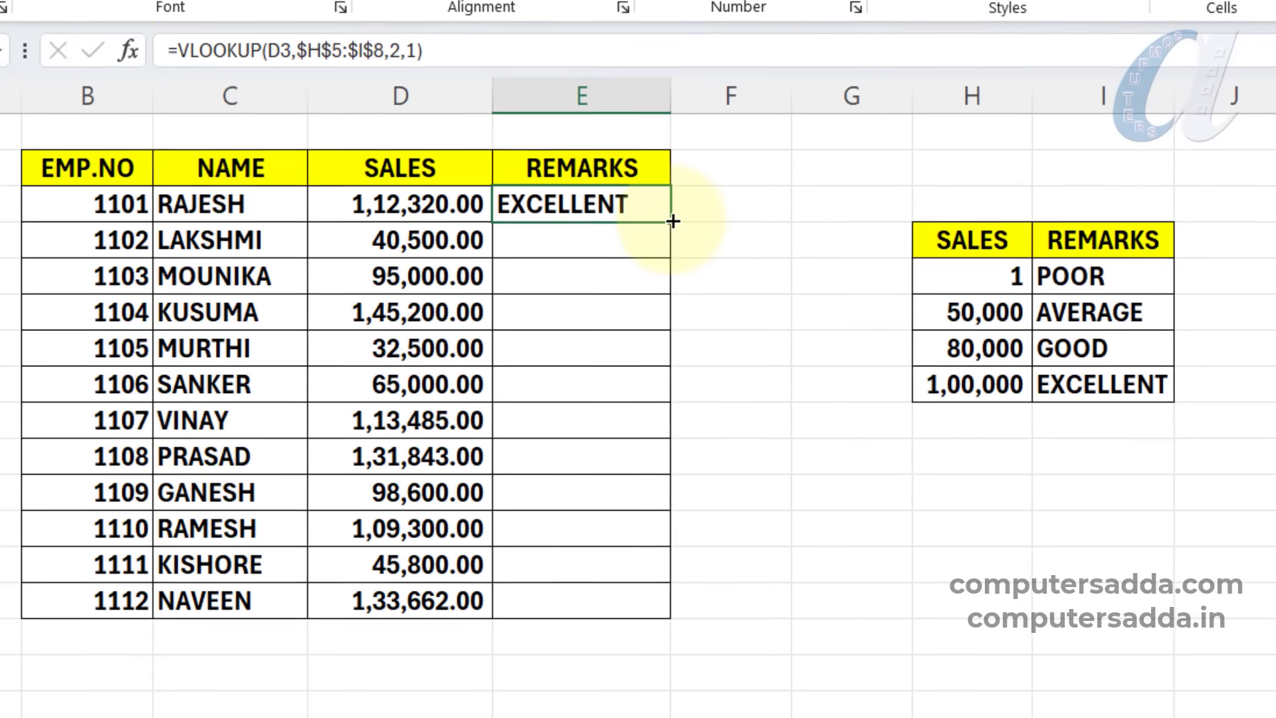
pyautogui.moveTo(664, 223); pyautogui.dragTo(638, 612)
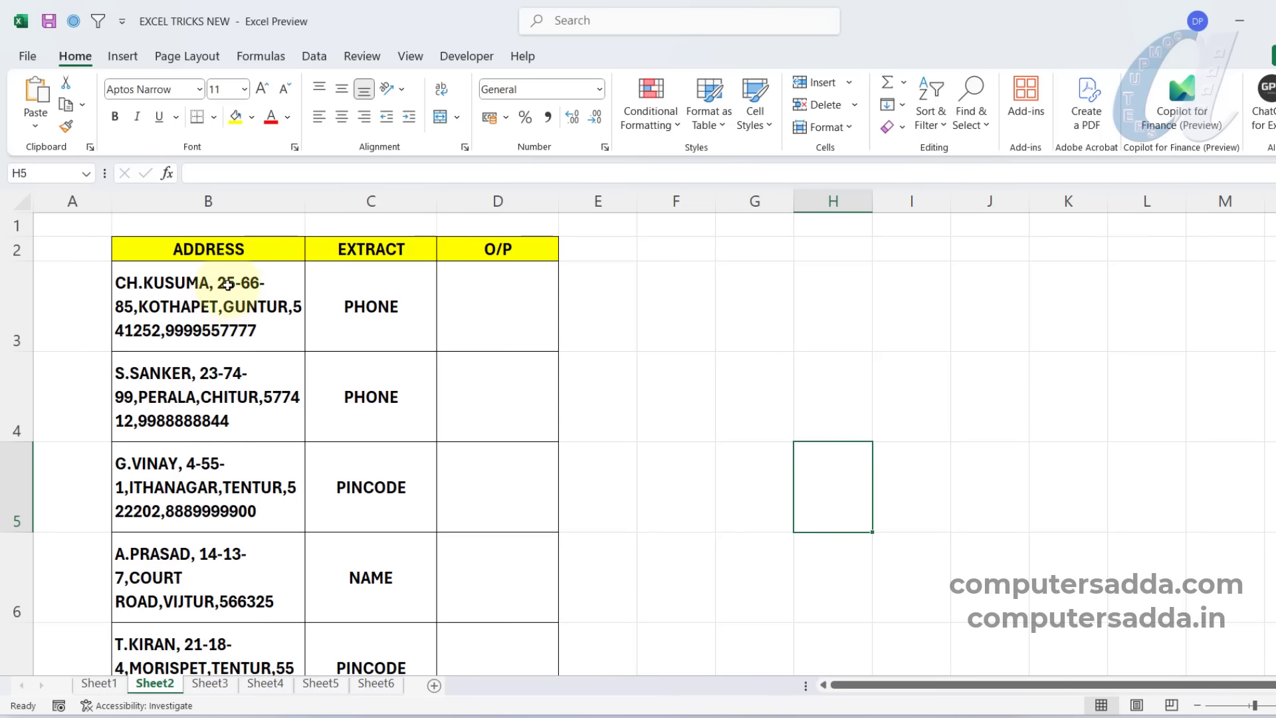
# Try entering the first address's phone number in D3 and the third address's pincode in D5 by hand.
pyautogui.scroll(-1, 213, 311)
pyautogui.scroll(1, 228, 299)
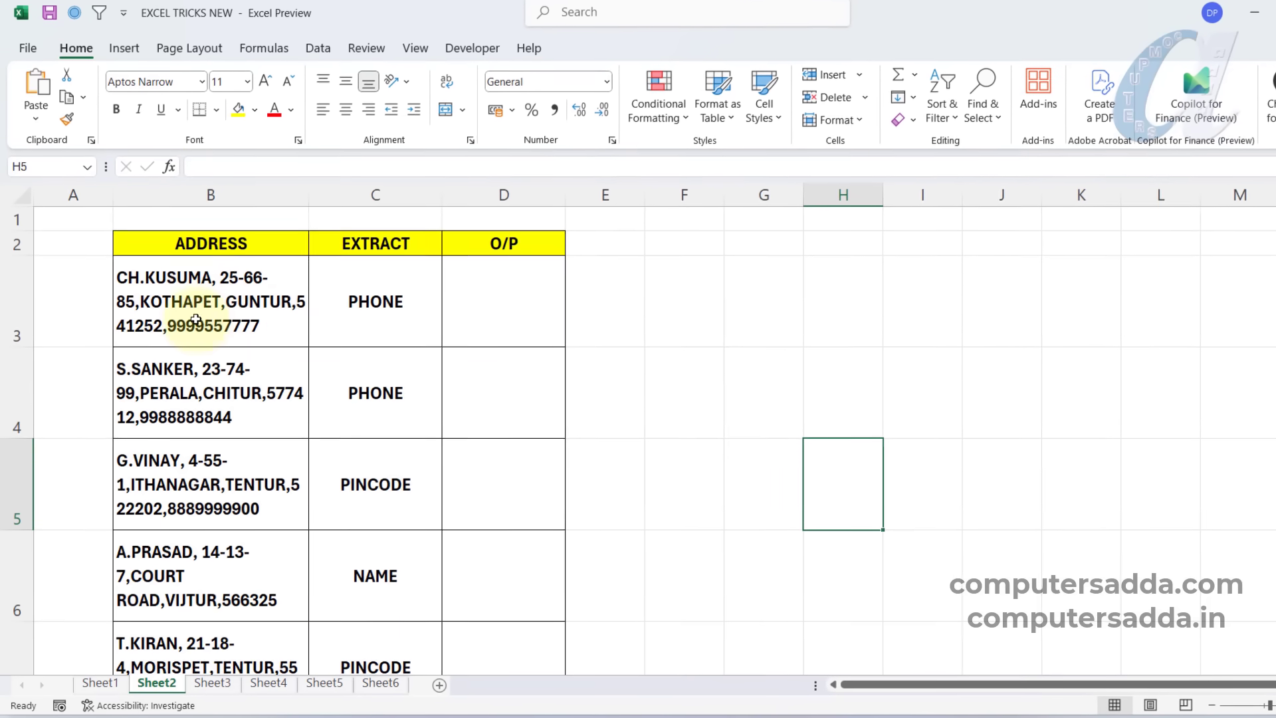
pyautogui.scroll(-2, 196, 320)
pyautogui.scroll(2, 199, 320)
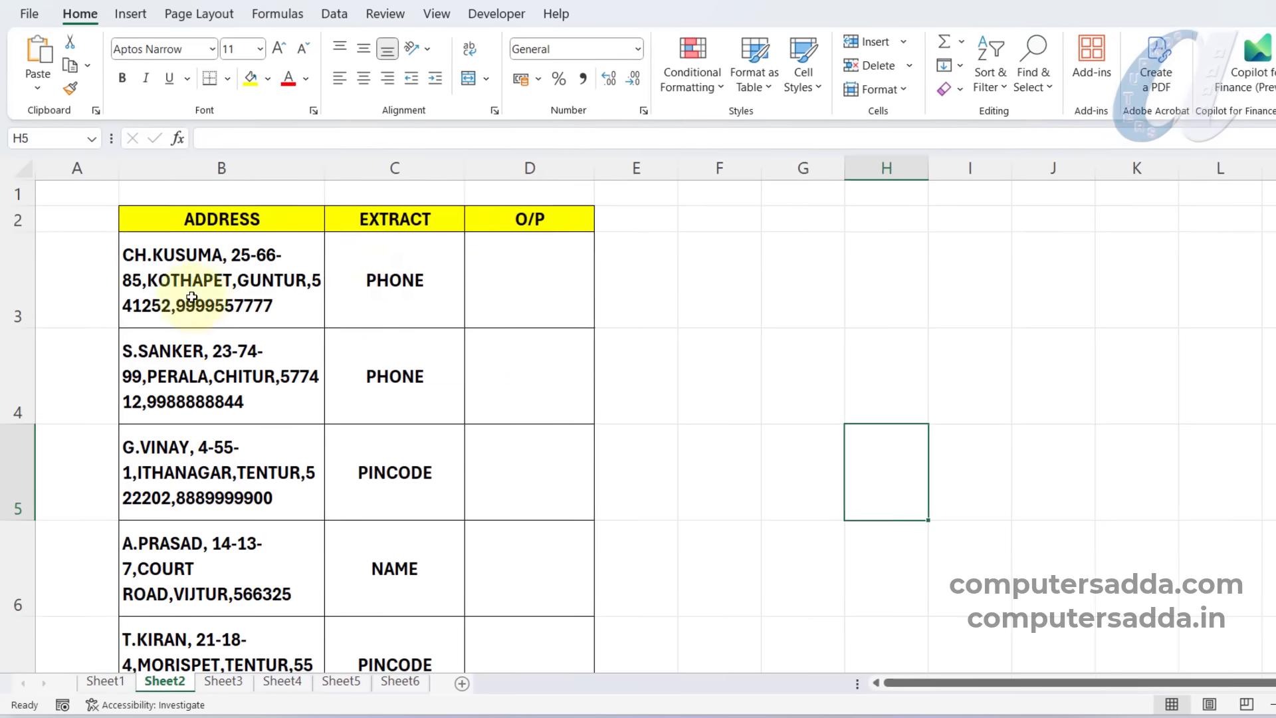
pyautogui.click(537, 285)
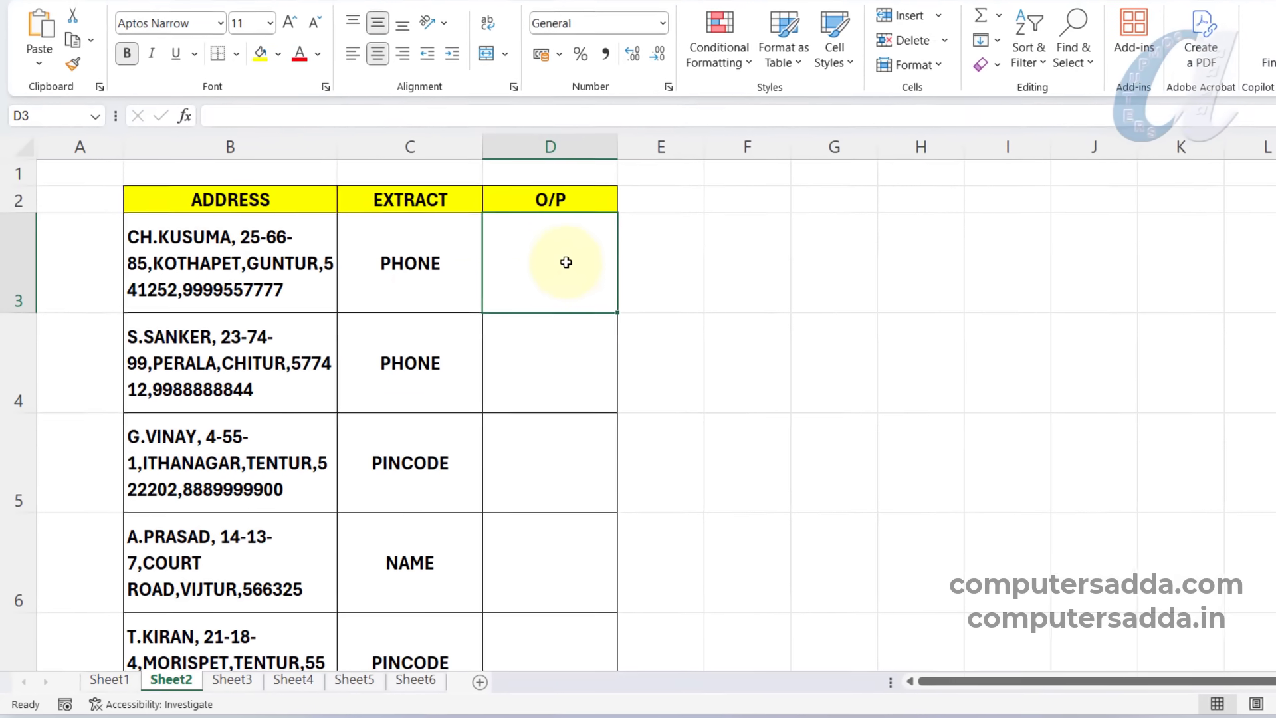
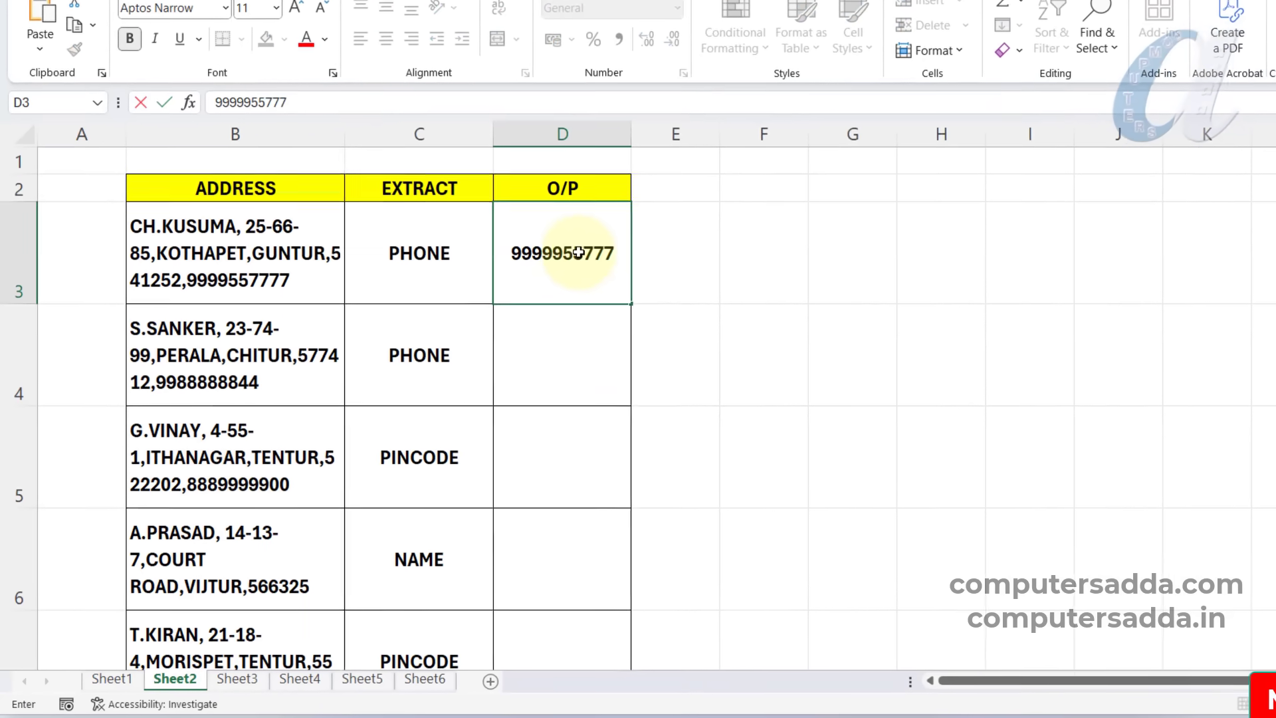
pyautogui.press('Return')
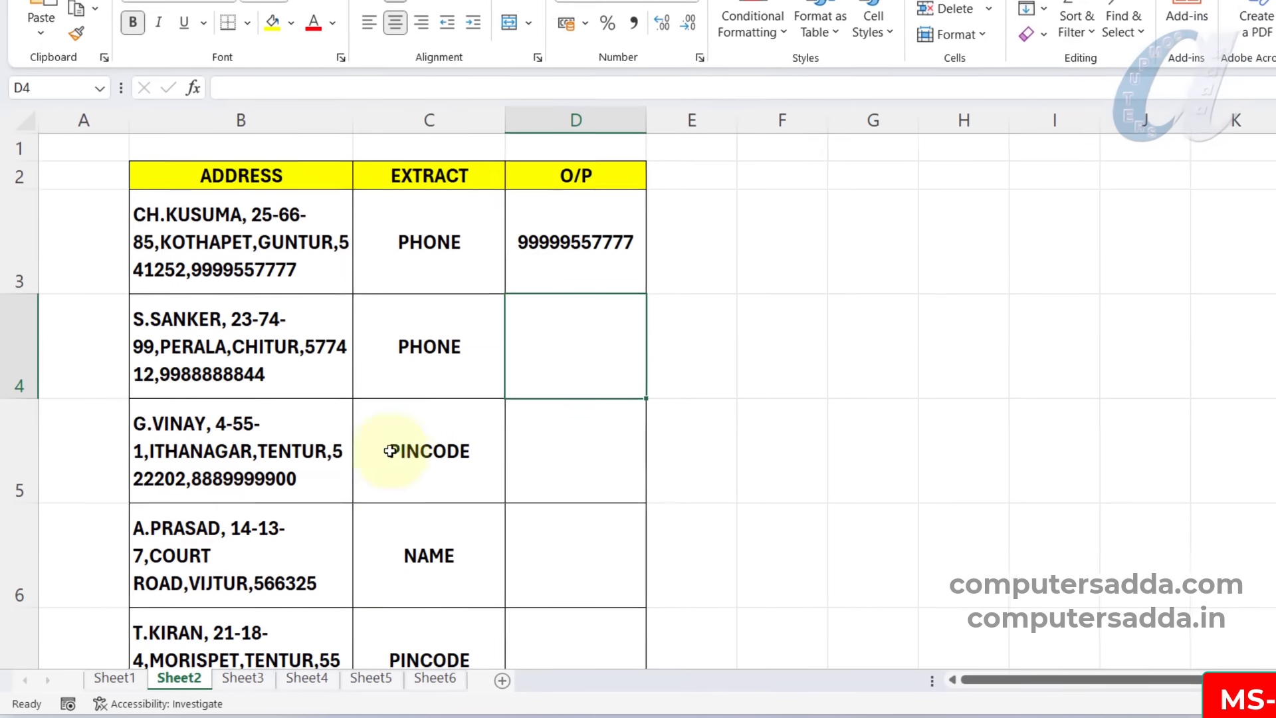
pyautogui.click(559, 454)
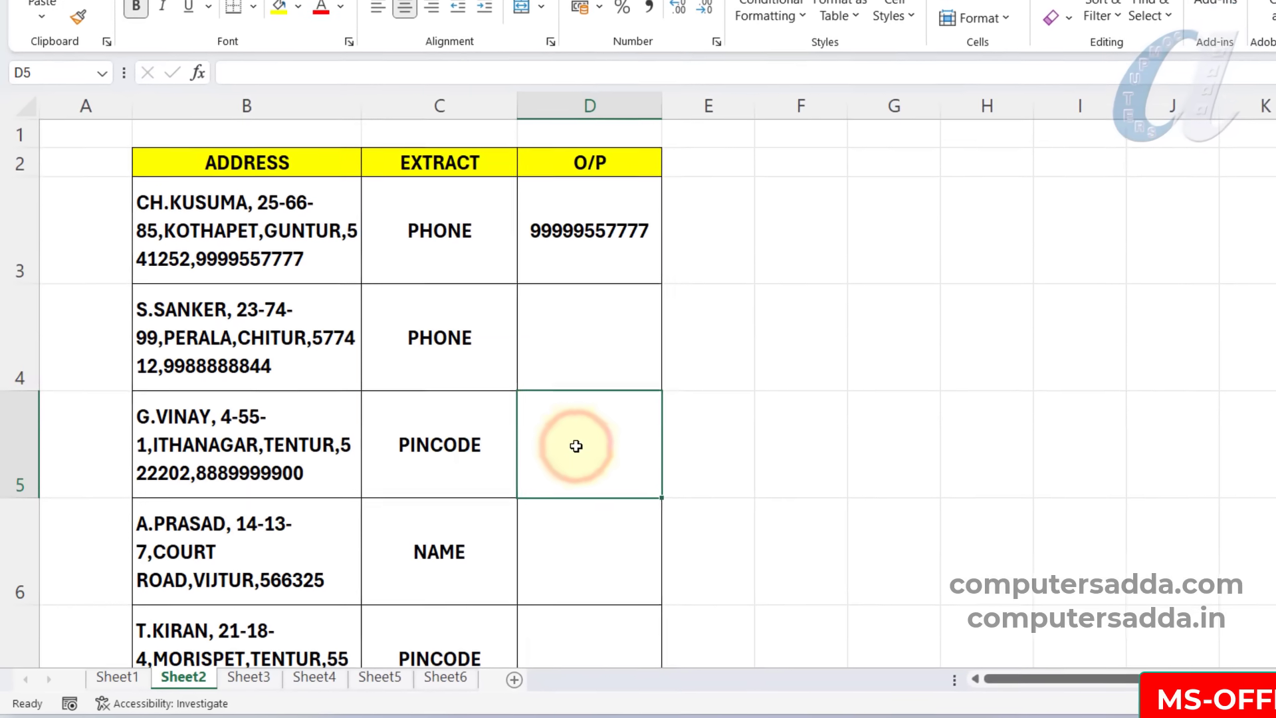
pyautogui.write('5')
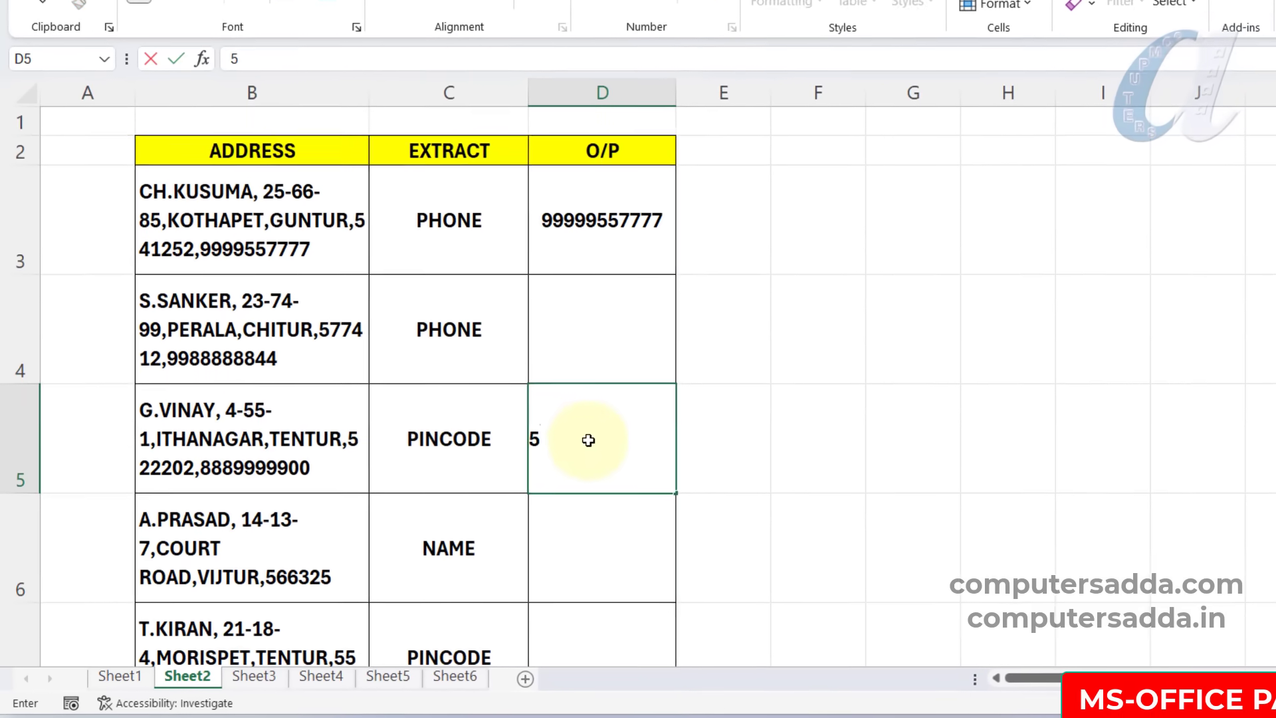
pyautogui.write('222202')
pyautogui.click(868, 411)
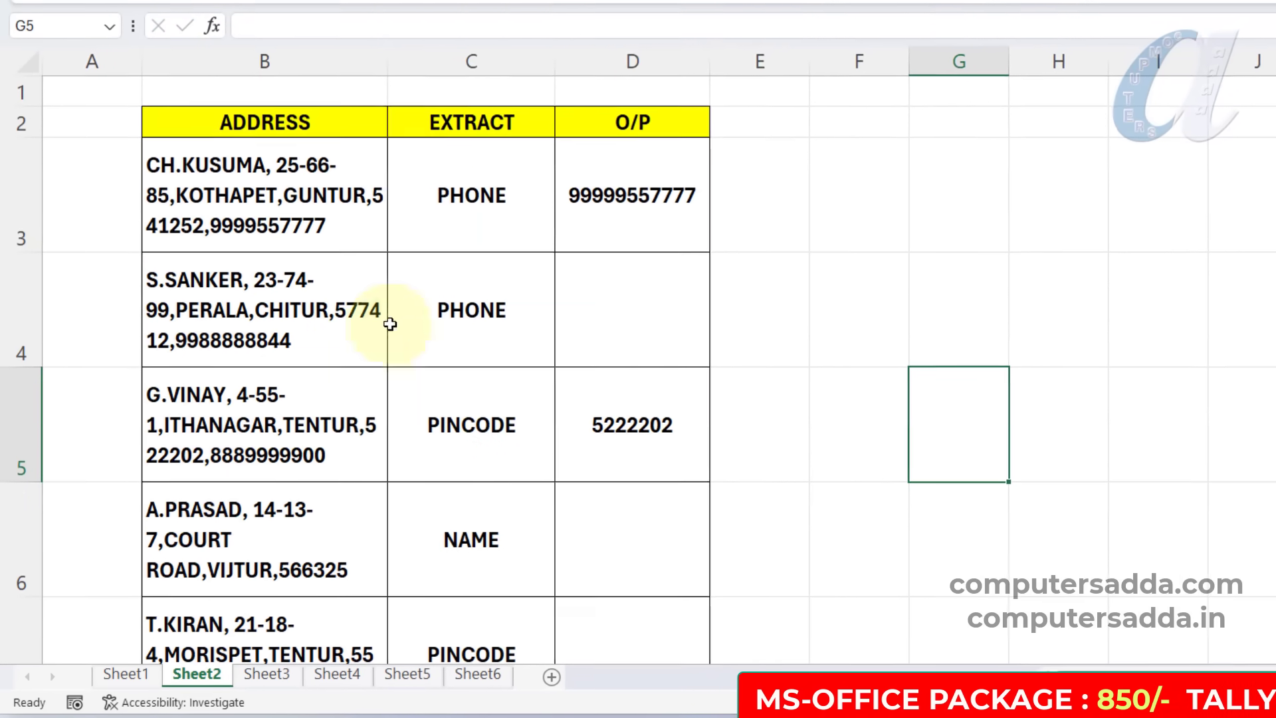
# Clear the hand-entered phone number and pincode from the O/P column.
pyautogui.scroll(-1, 727, 327)
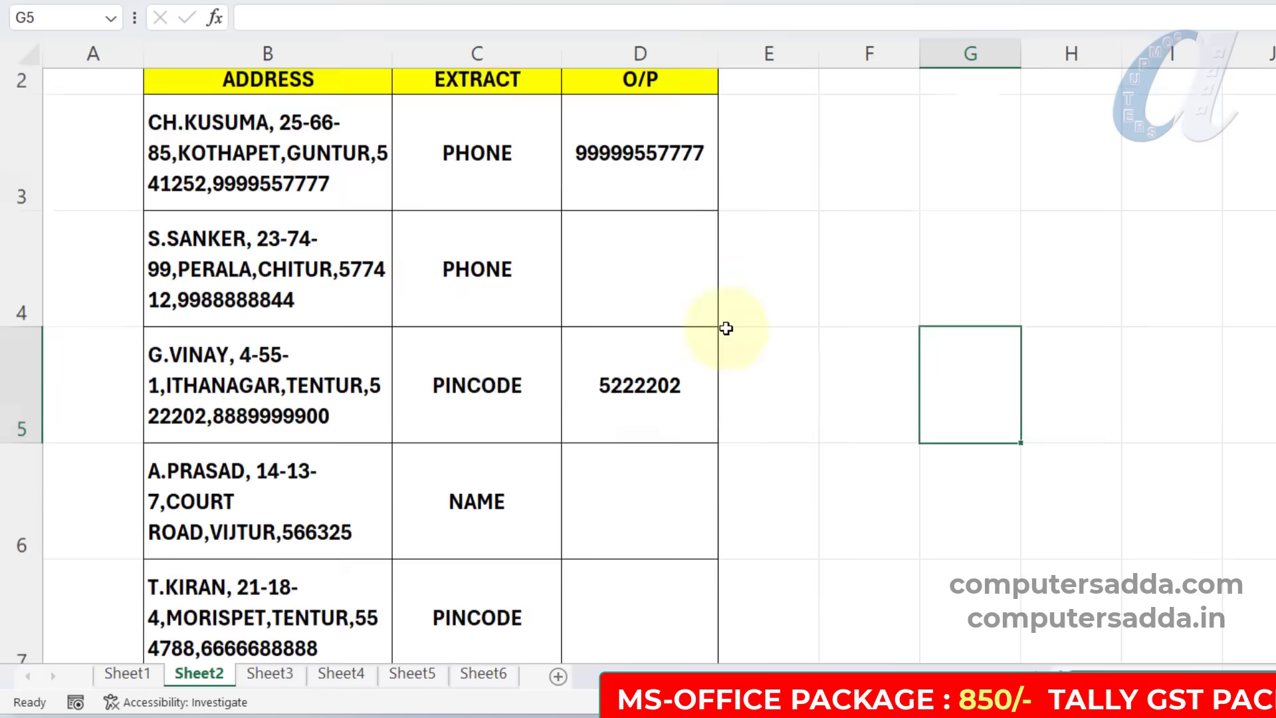
pyautogui.scroll(1, 627, 402)
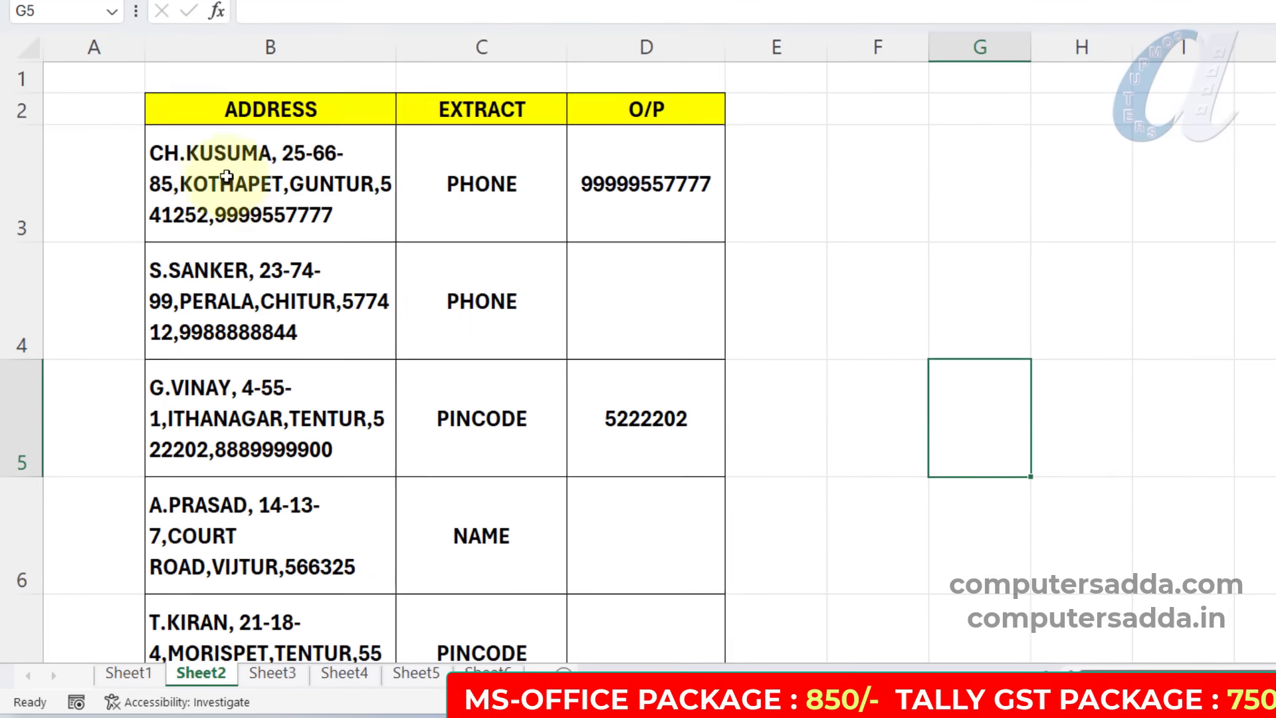
pyautogui.scroll(-1, 435, 200)
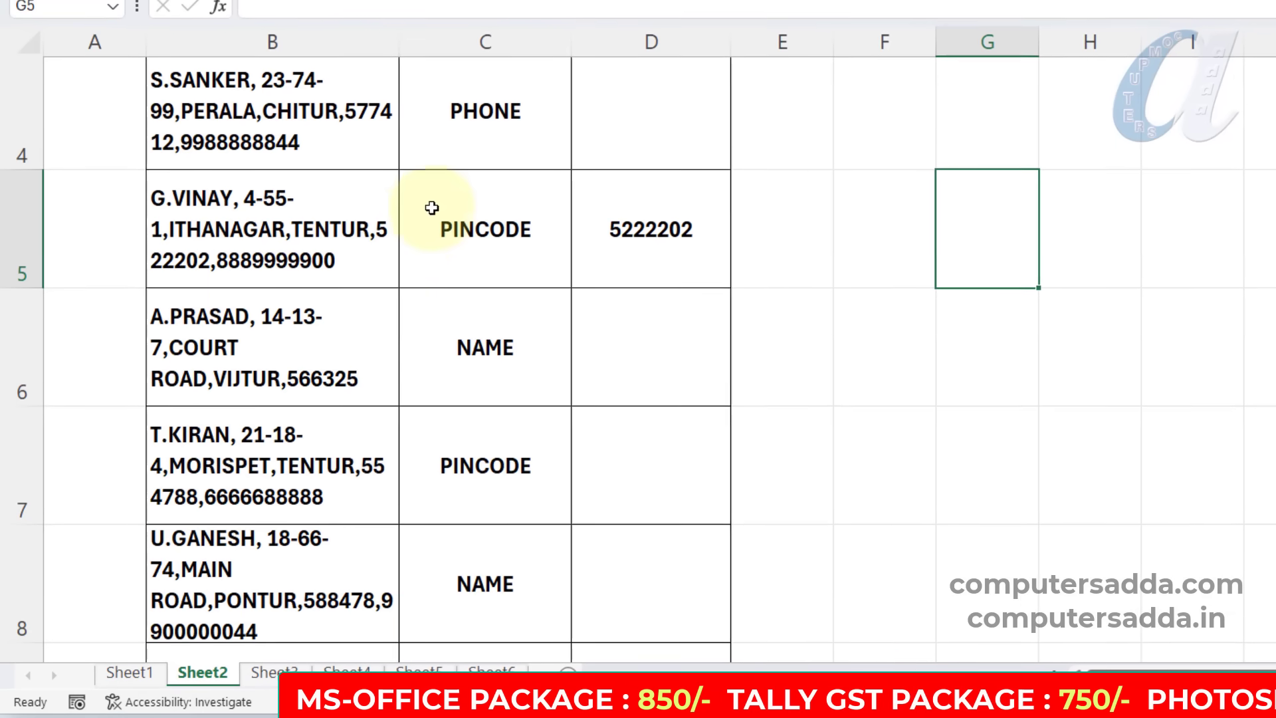
pyautogui.scroll(-1, 477, 348)
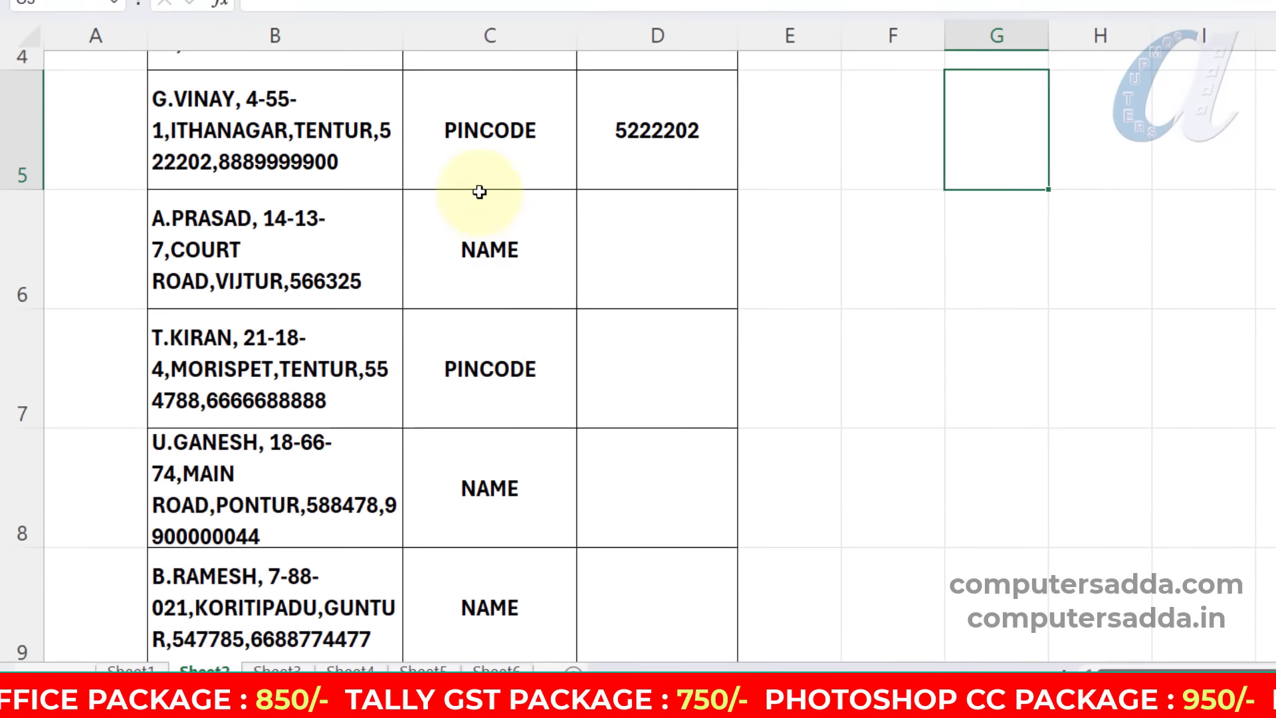
pyautogui.scroll(1, 486, 332)
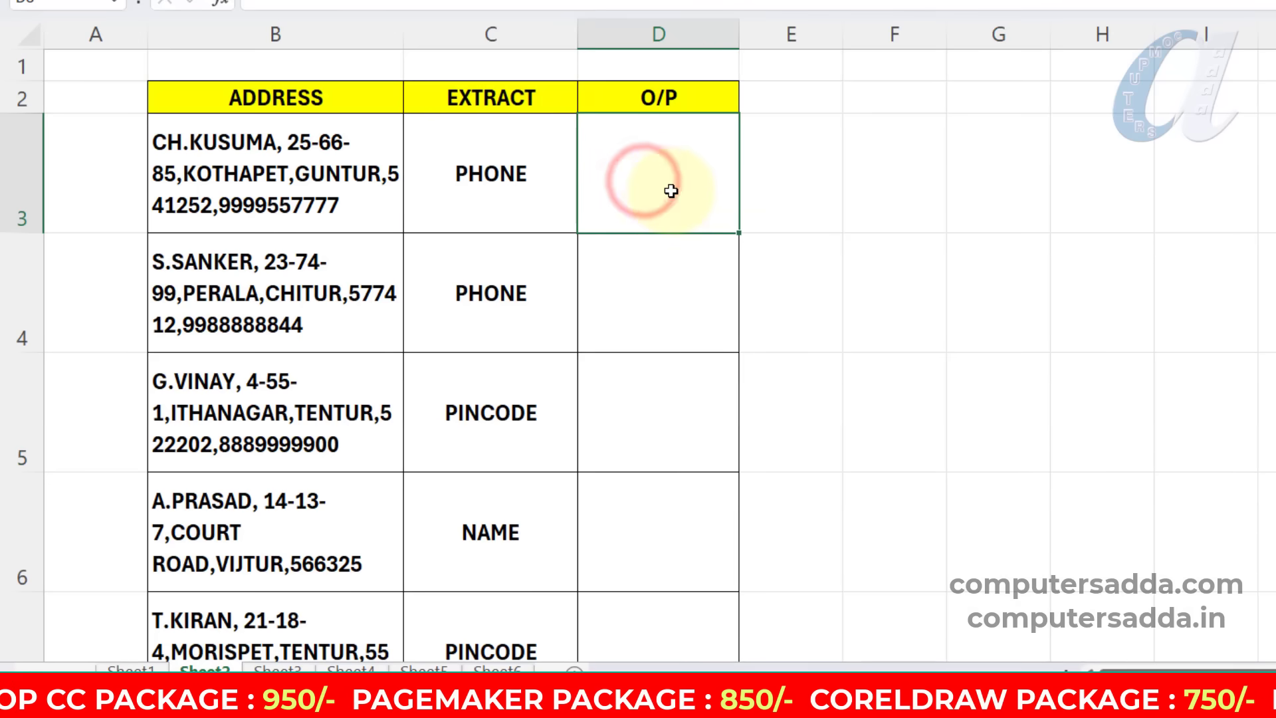
# Enter =AI.EXTRACT(B3:B9,C3:C9) in D3 to extract the requested detail from every address.
pyautogui.write('AI.EXTRACT(B3:B5')
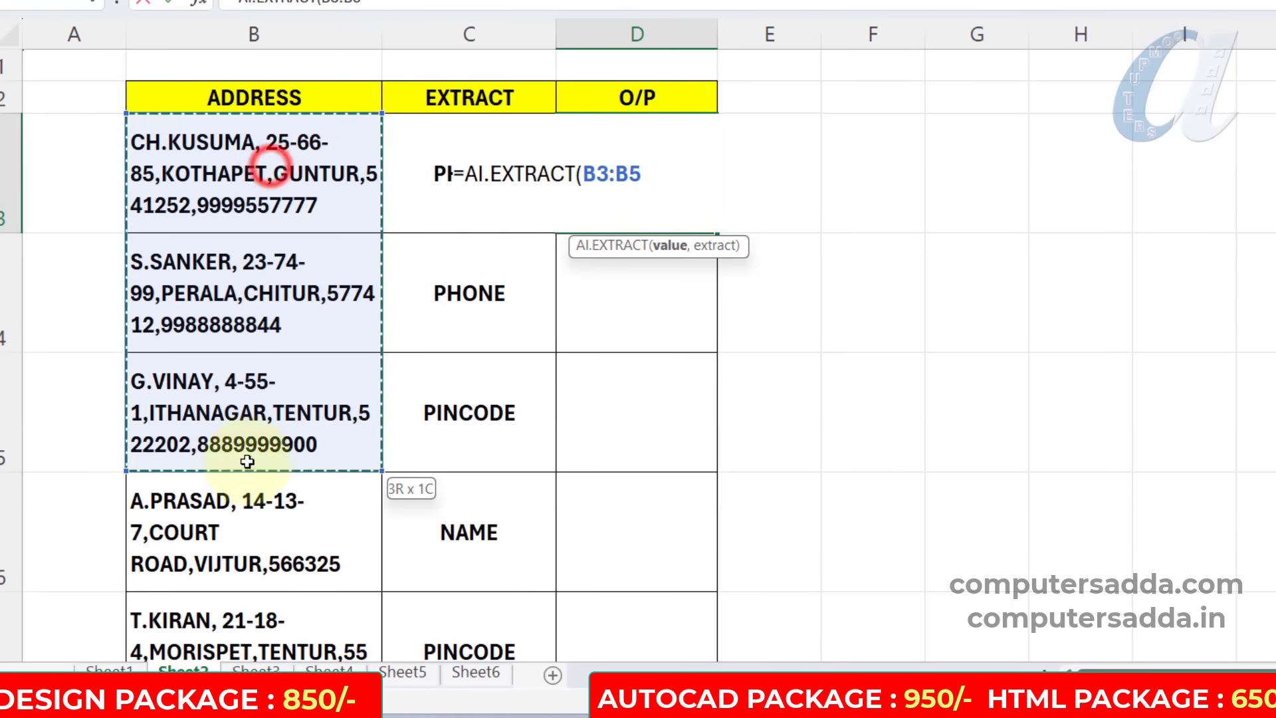
pyautogui.moveTo(248, 461); pyautogui.dragTo(257, 541)
pyautogui.write(',')
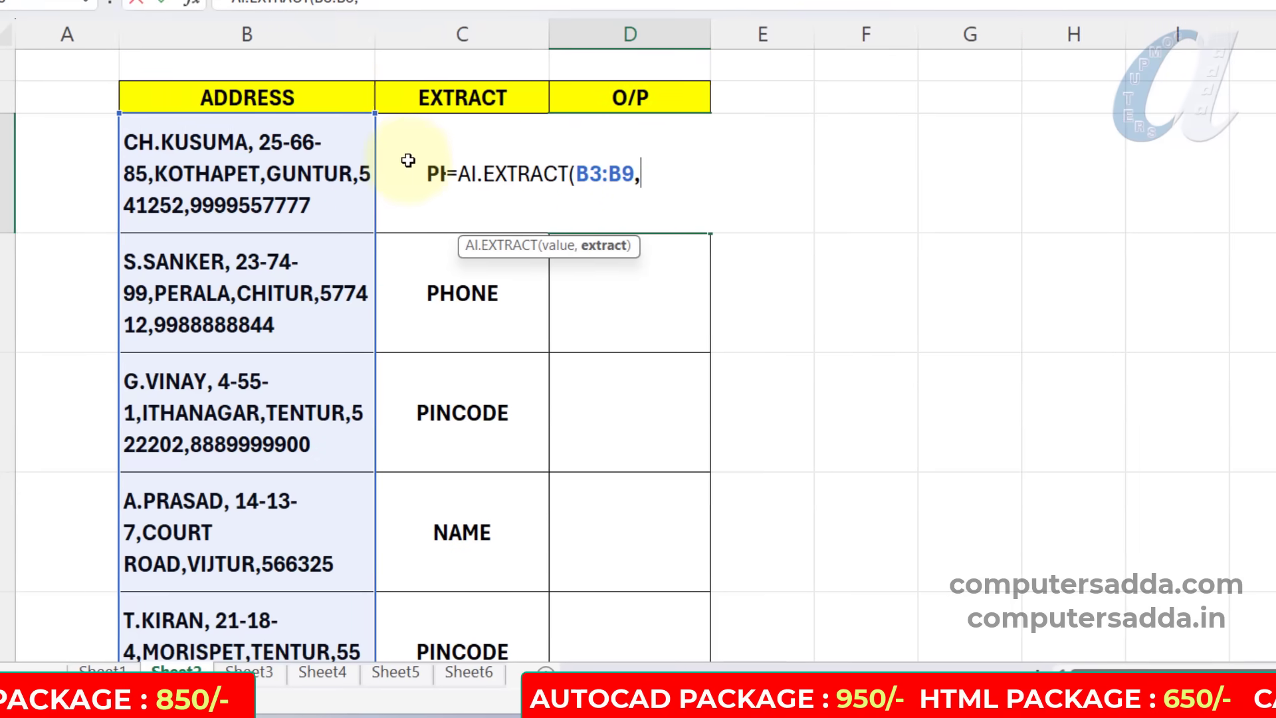
pyautogui.moveTo(401, 158); pyautogui.dragTo(412, 489)
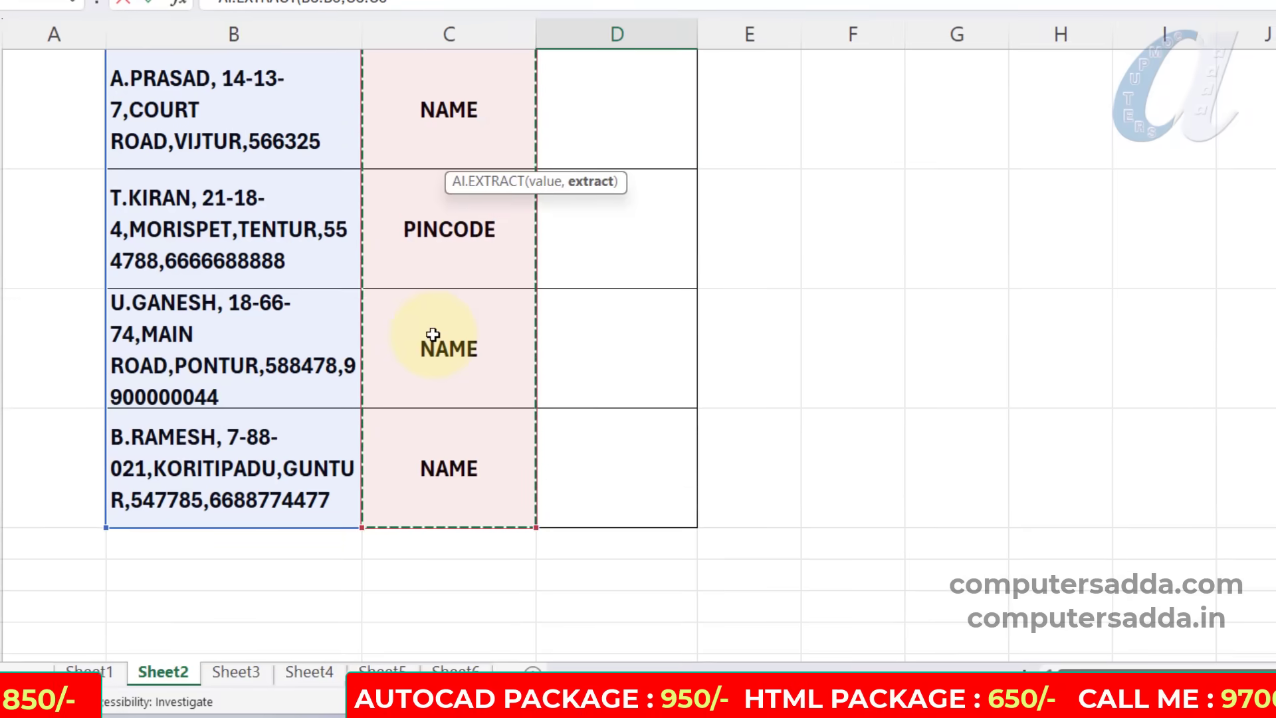
pyautogui.scroll(4, 433, 337)
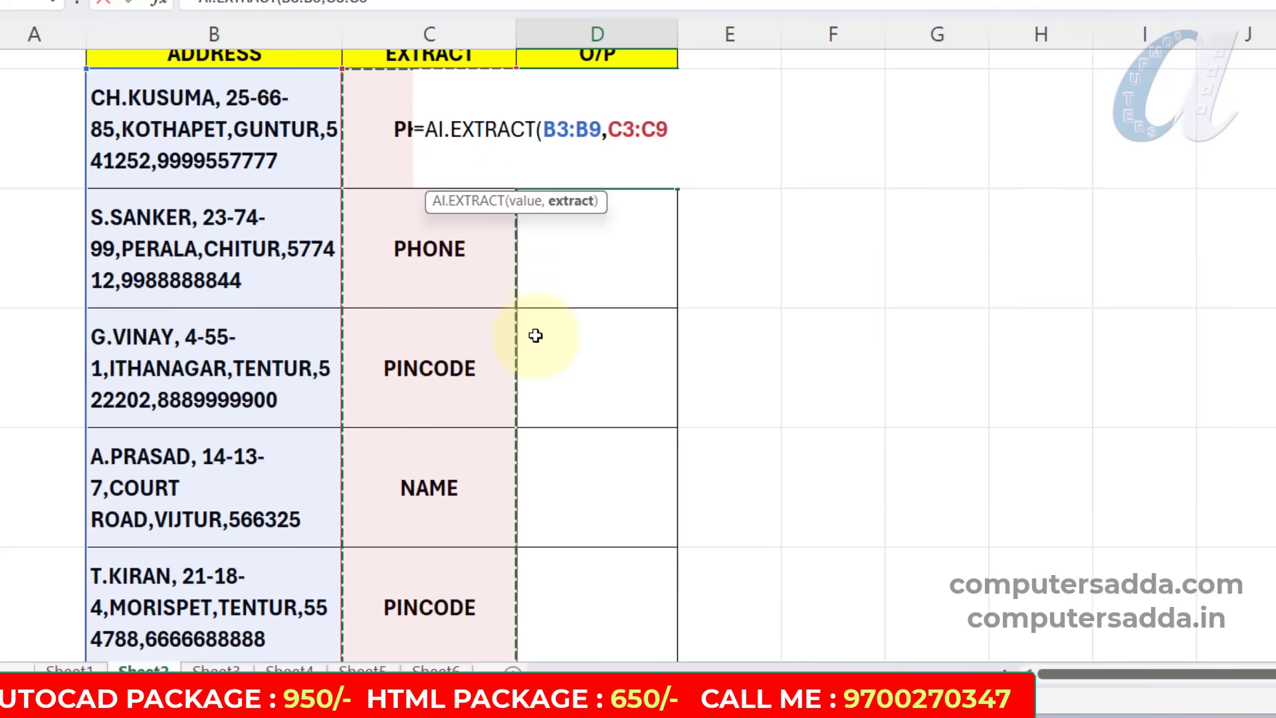
pyautogui.scroll(1, 535, 336)
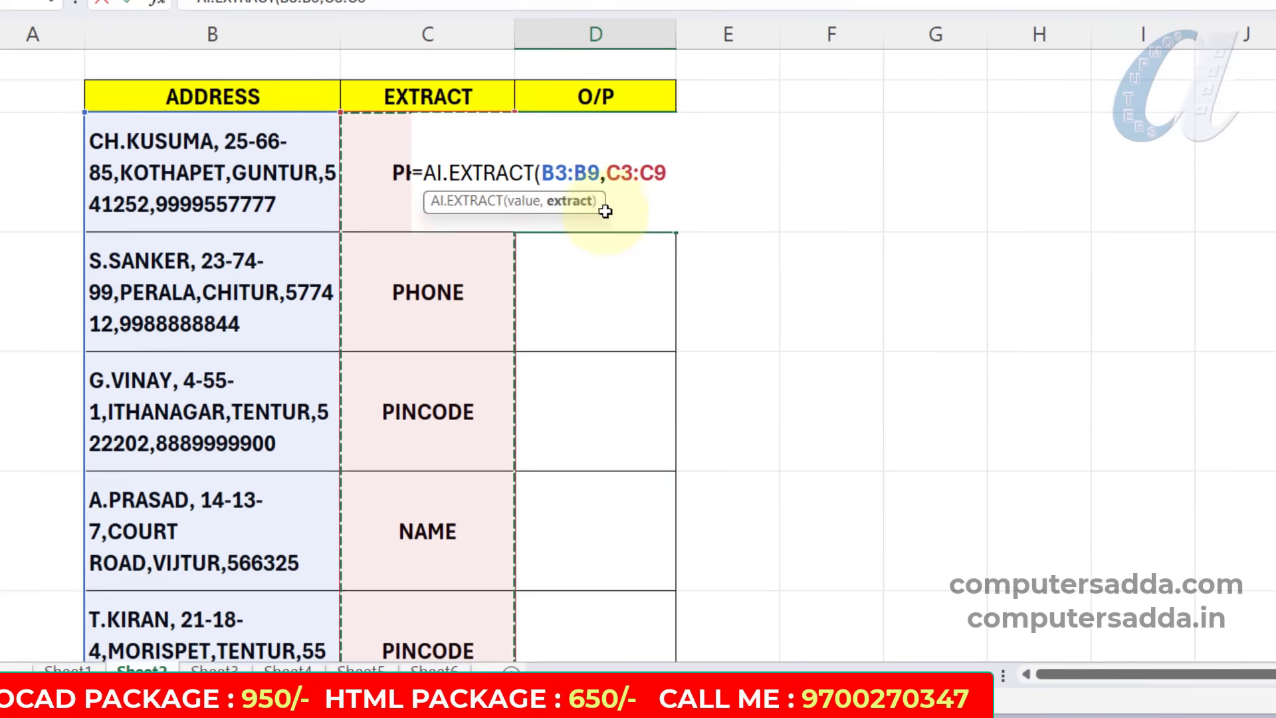
pyautogui.write(')')
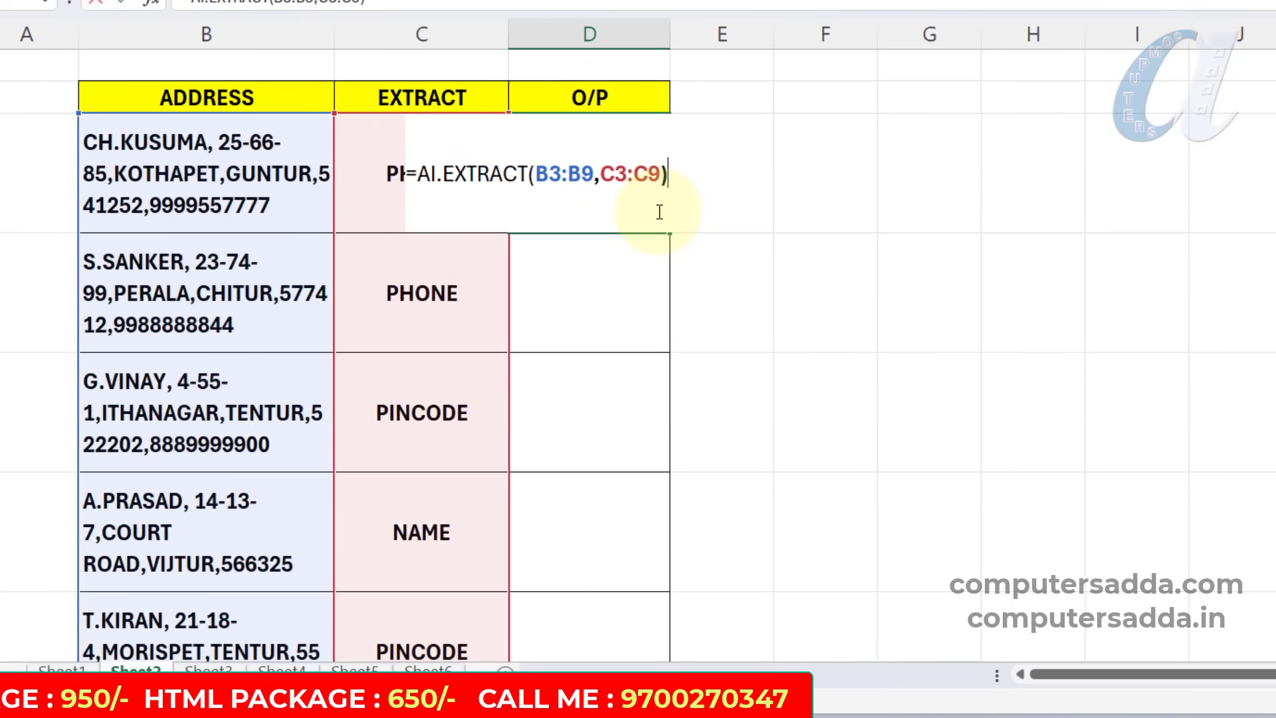
pyautogui.press('Return')
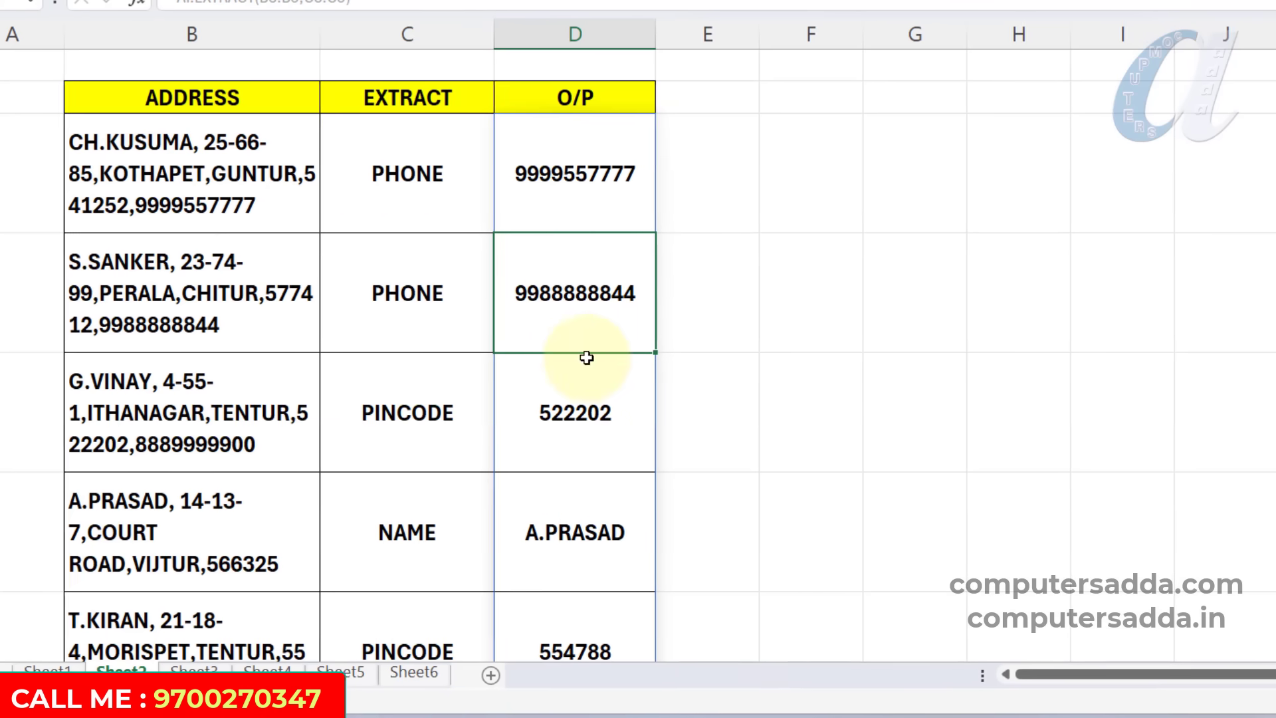
# Check the O/P column entries against the ADDRESS and EXTRACT columns, and review the AI.EXTRACT formula in D3.
pyautogui.scroll(-3, 586, 358)
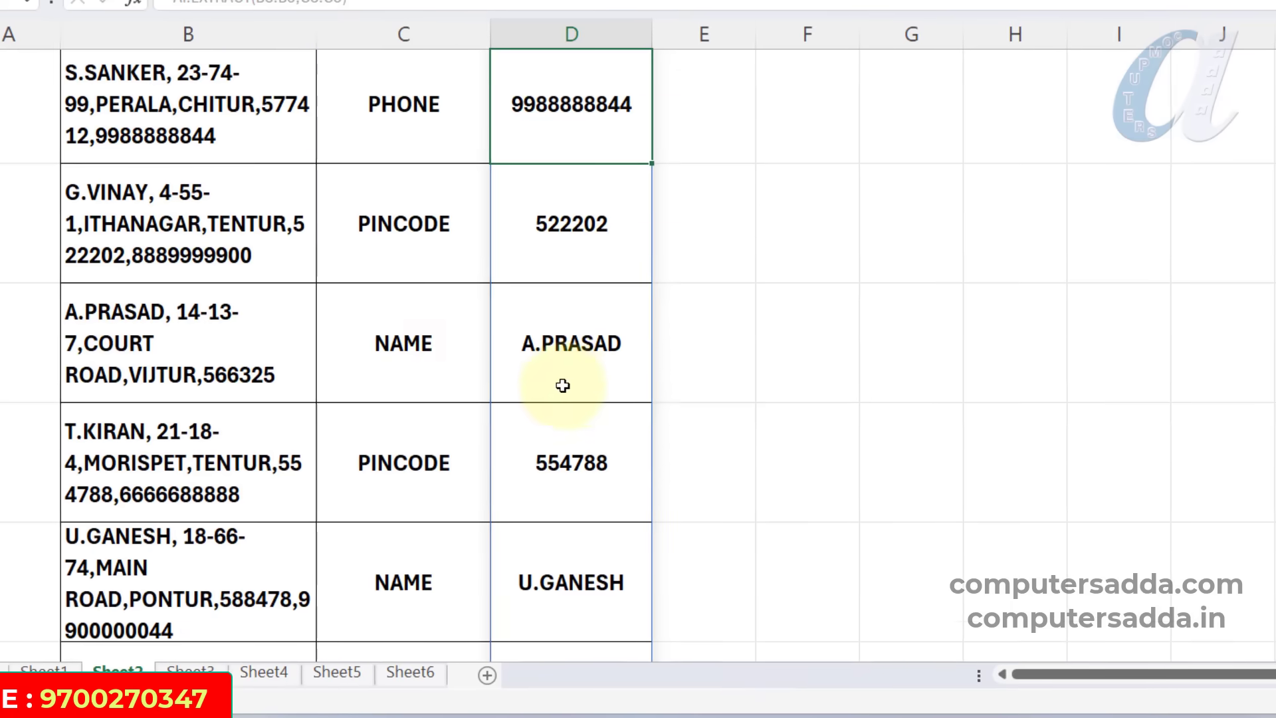
pyautogui.scroll(-3, 563, 385)
pyautogui.scroll(3, 415, 513)
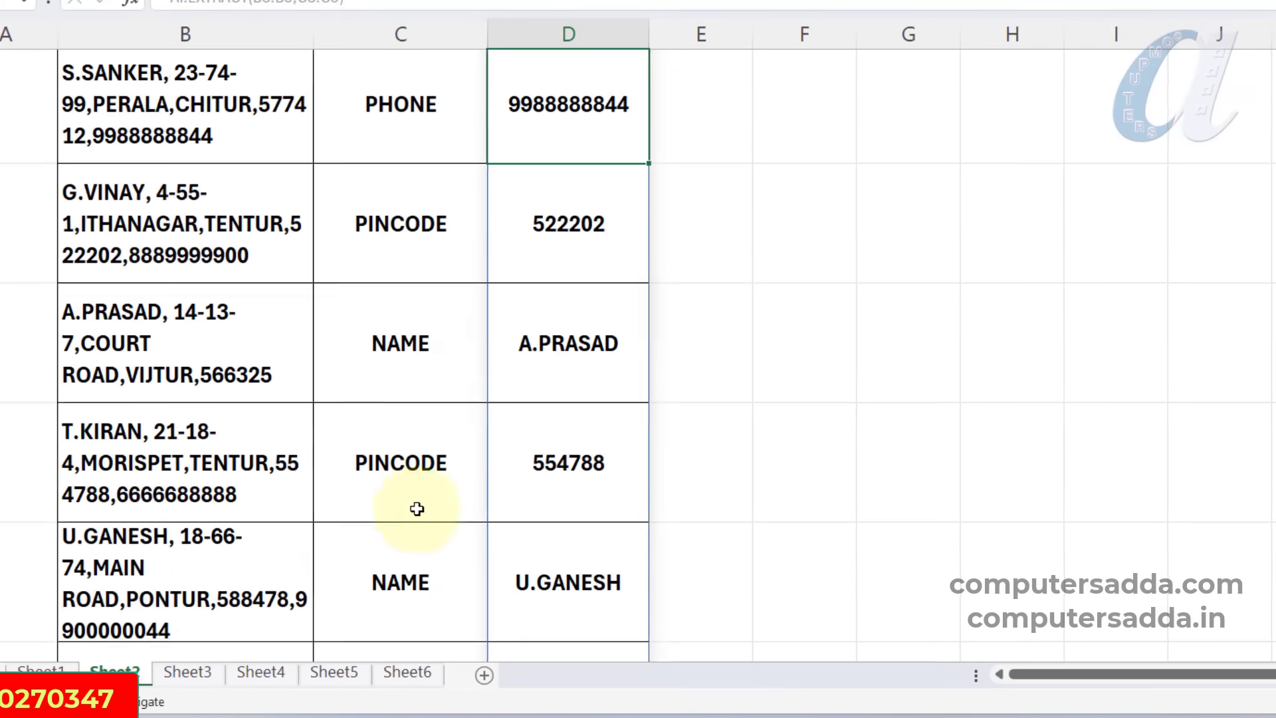
pyautogui.scroll(3, 638, 245)
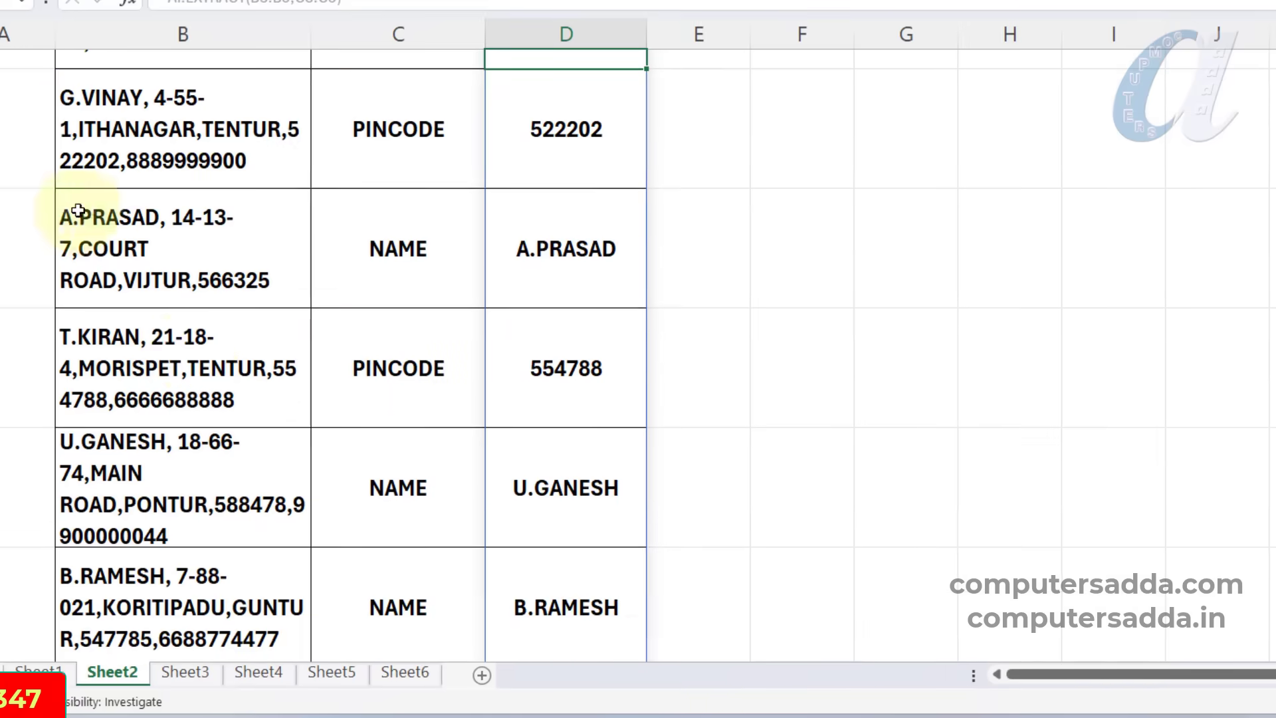
pyautogui.scroll(3, 192, 309)
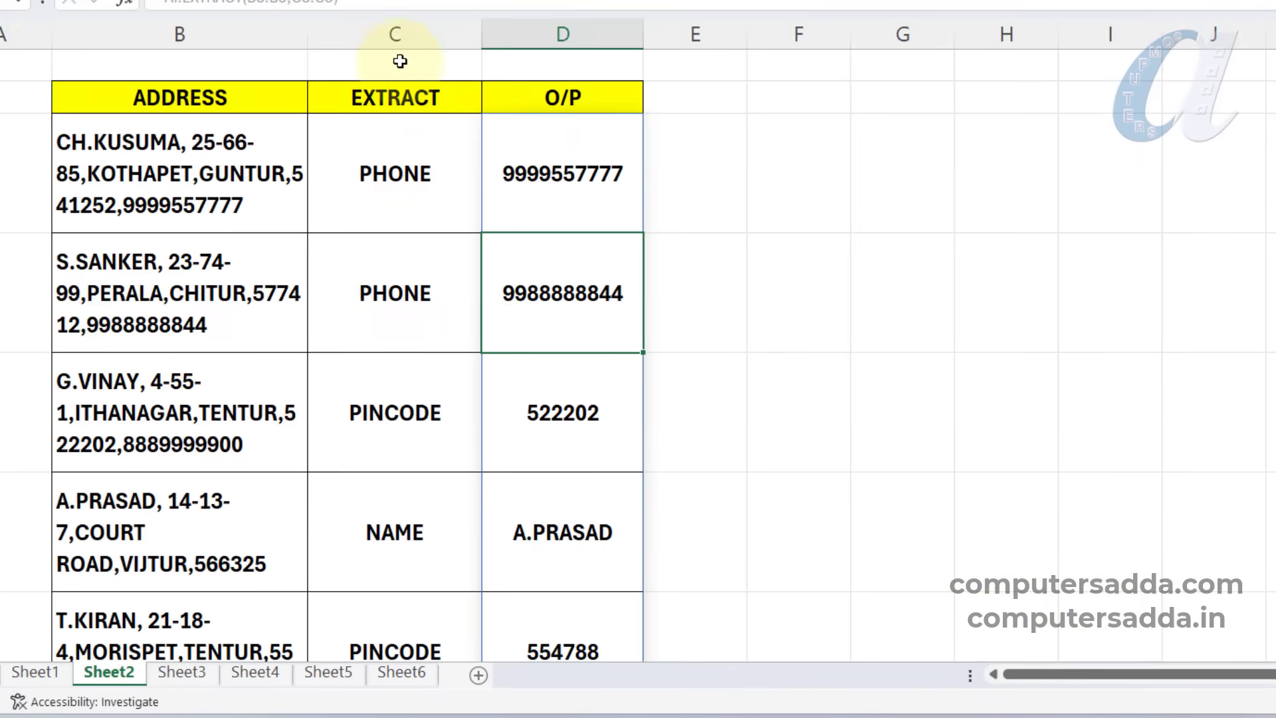
pyautogui.scroll(-1, 397, 267)
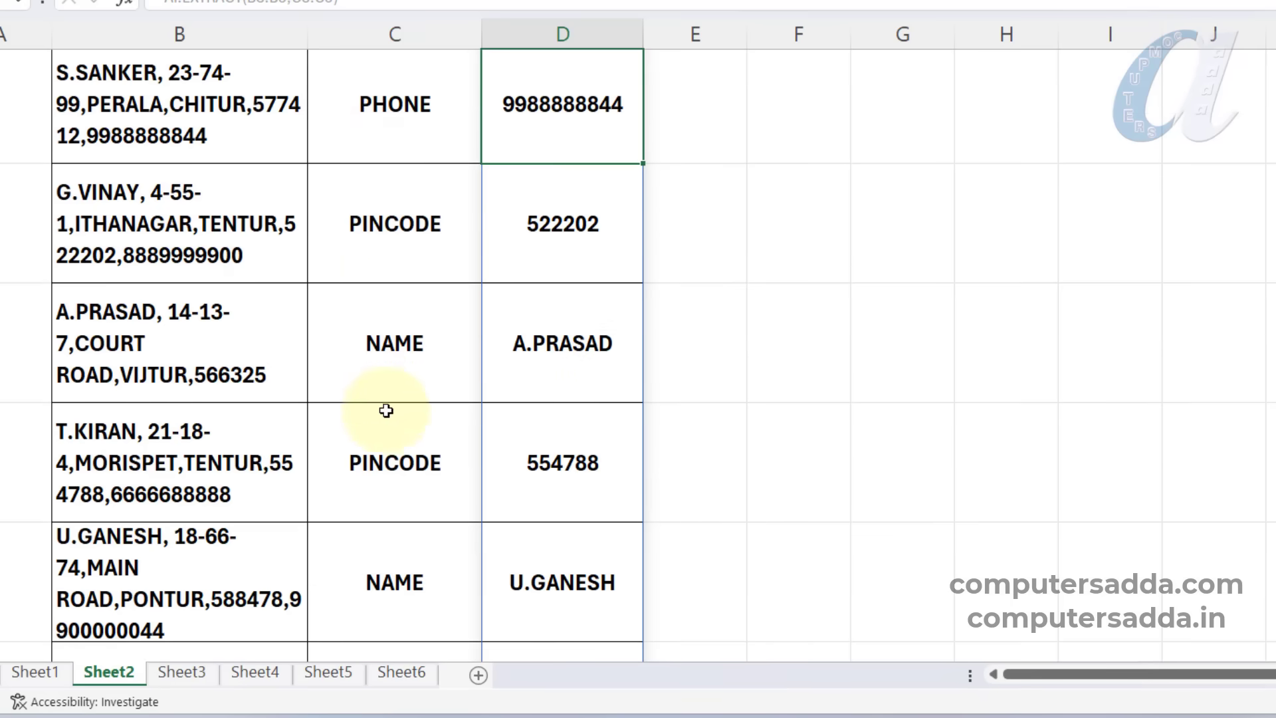
pyautogui.scroll(1, 481, 377)
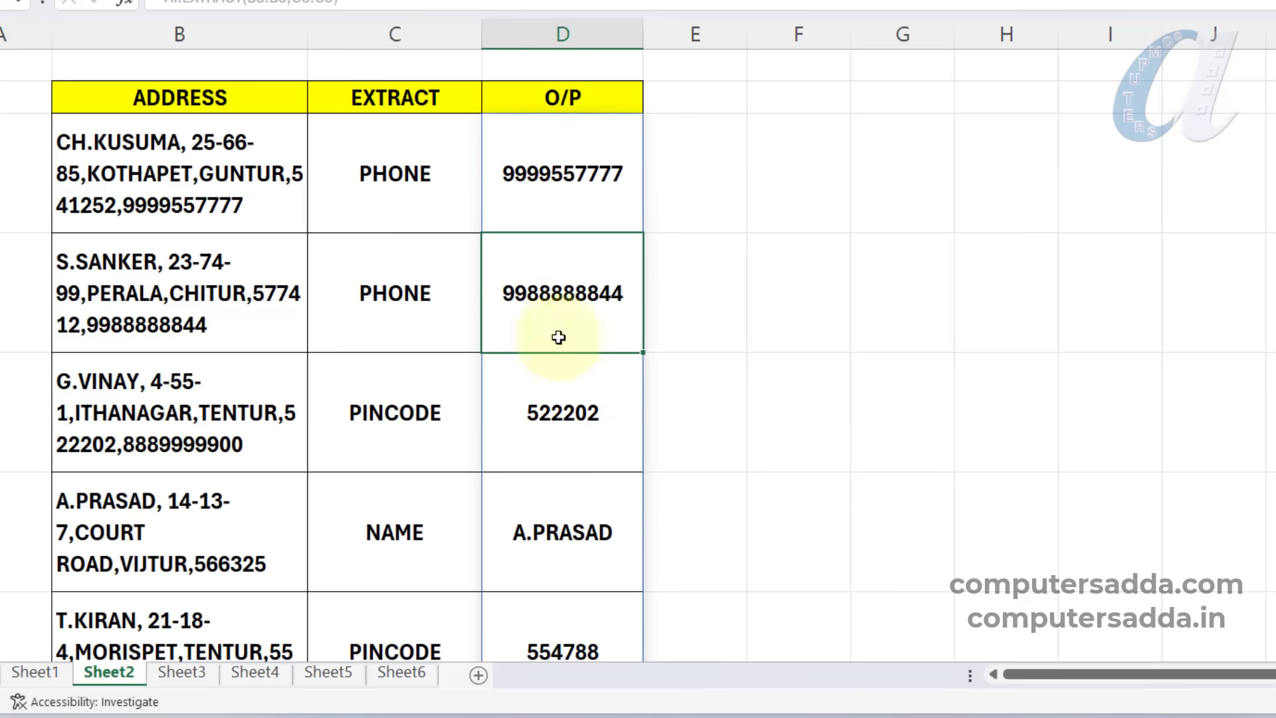
pyautogui.doubleClick(559, 174)
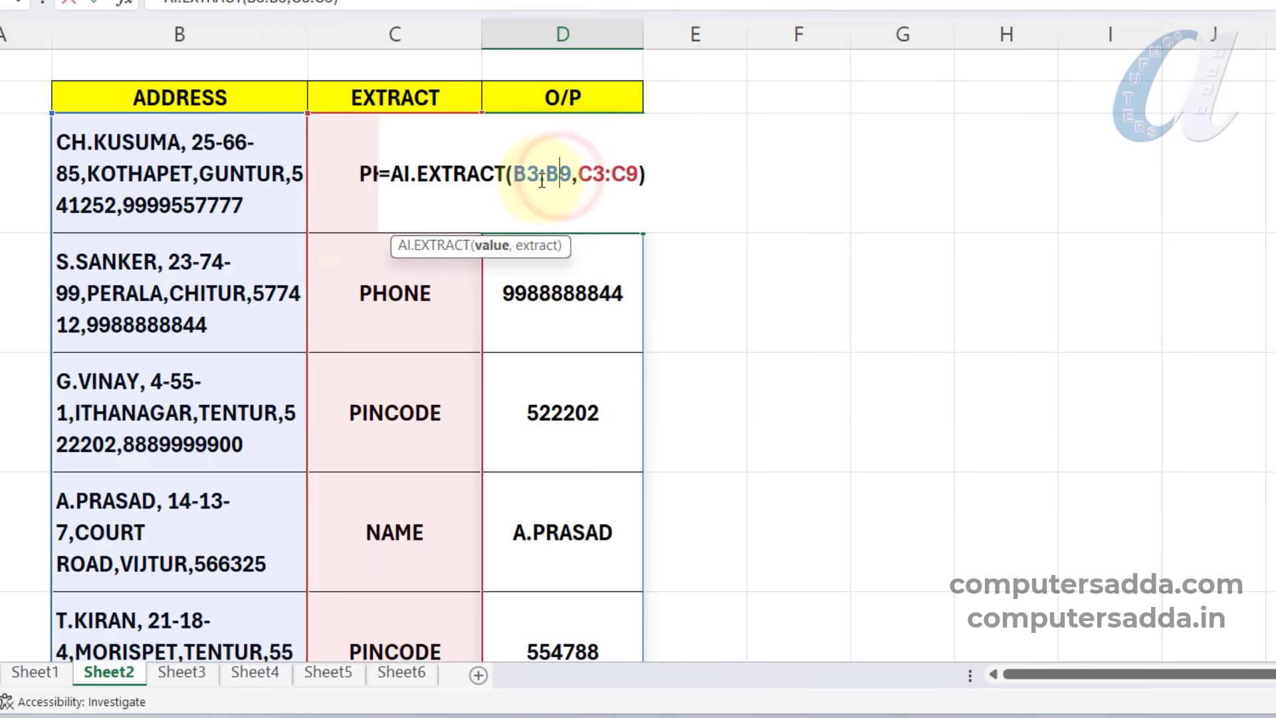
pyautogui.press('Return')
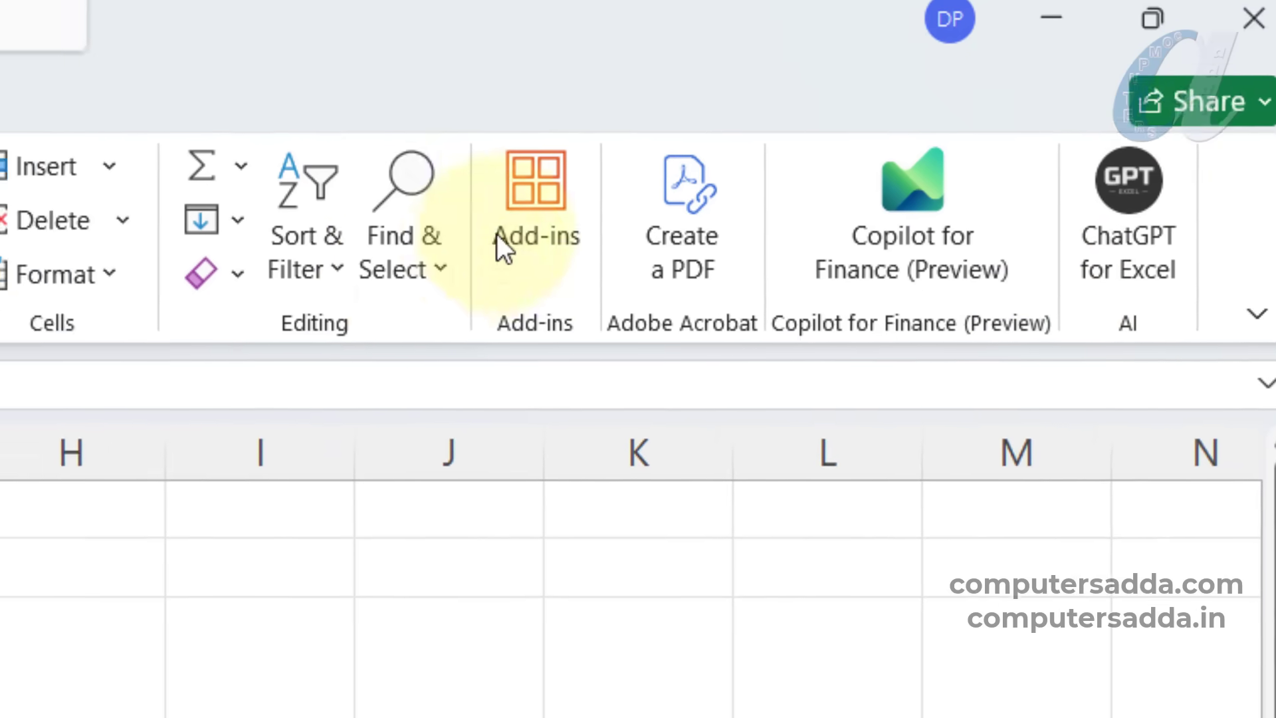
# Start an =AI. formula in F3 to view the list of available AI functions, and cancel the entry.
pyautogui.click(285, 296)
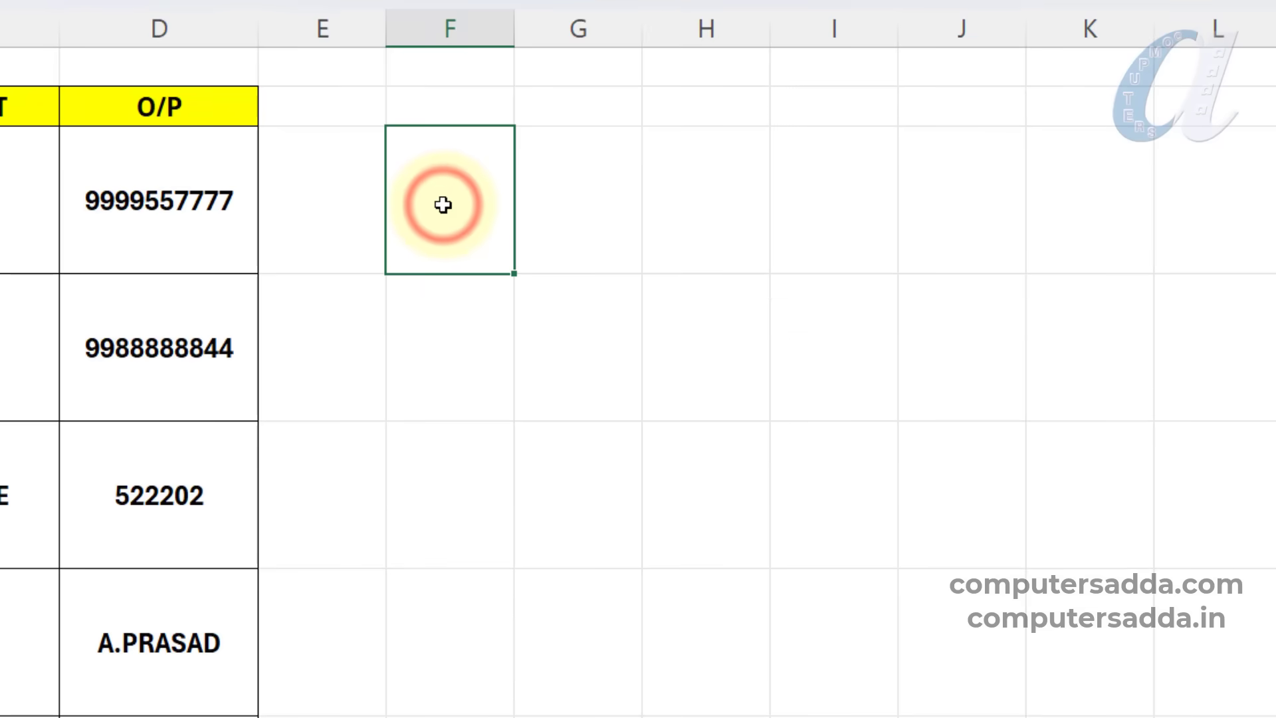
pyautogui.write('=')
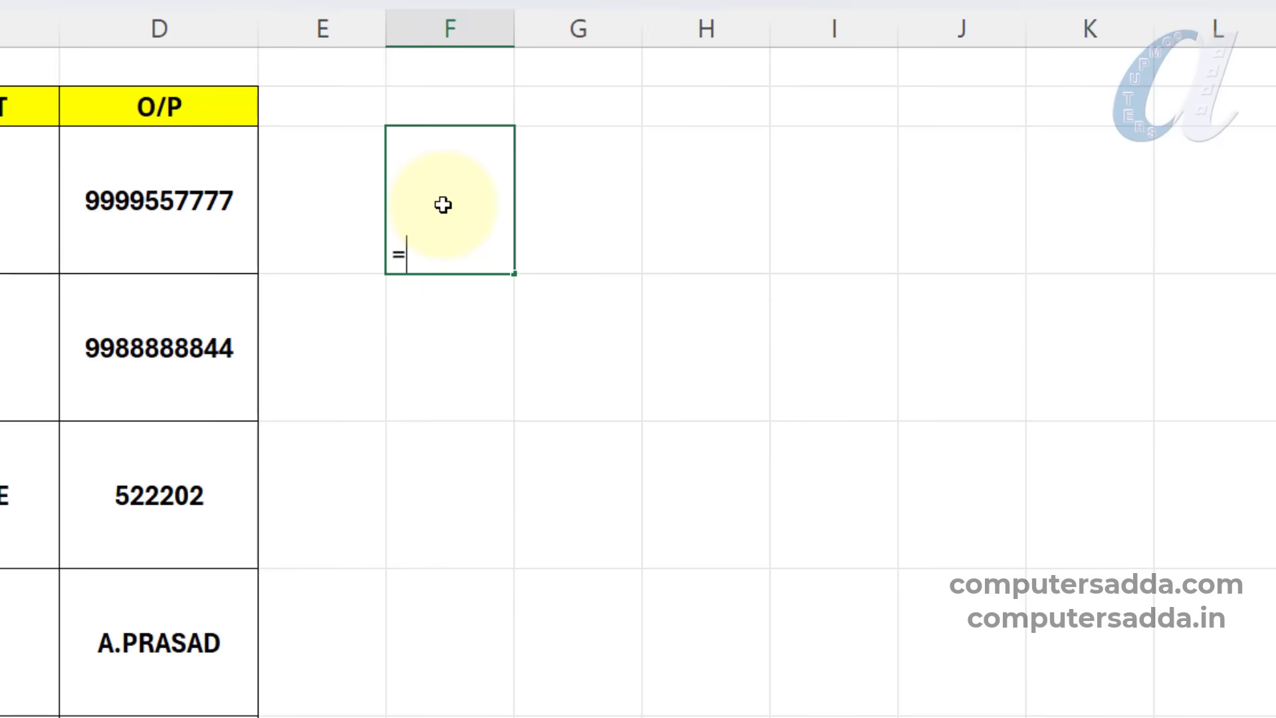
pyautogui.write('AI.')
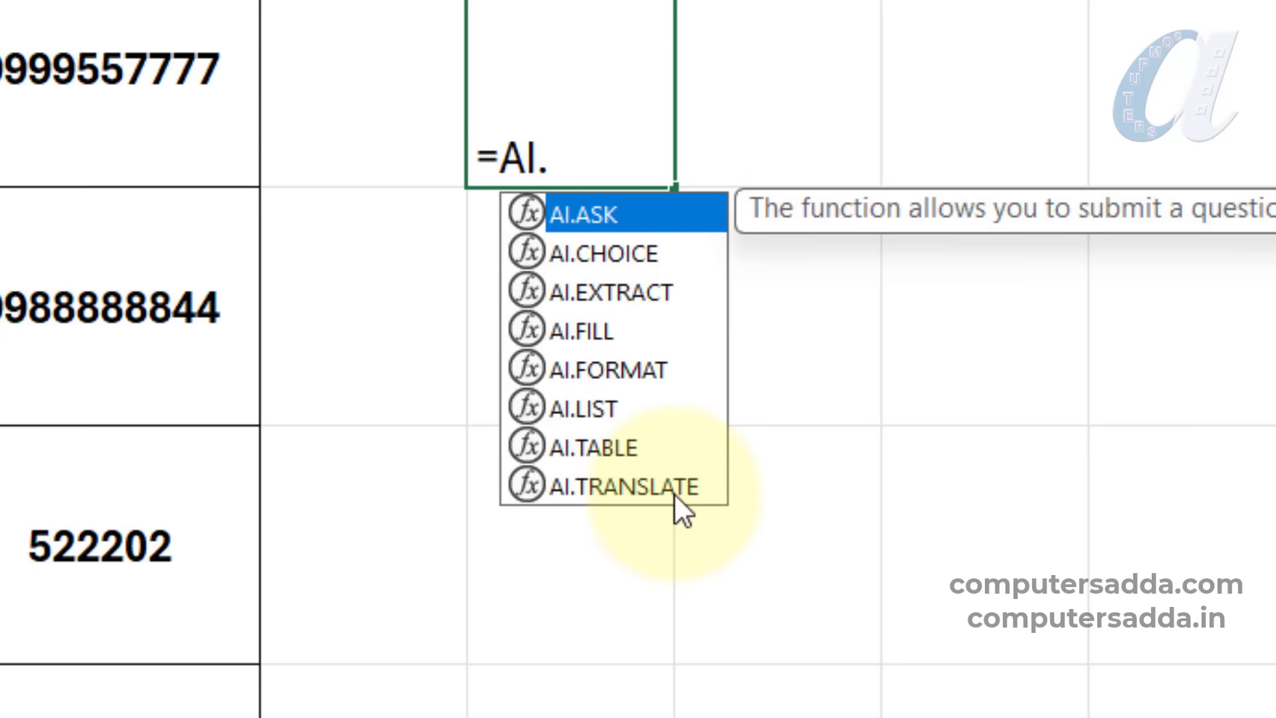
pyautogui.press('Escape')
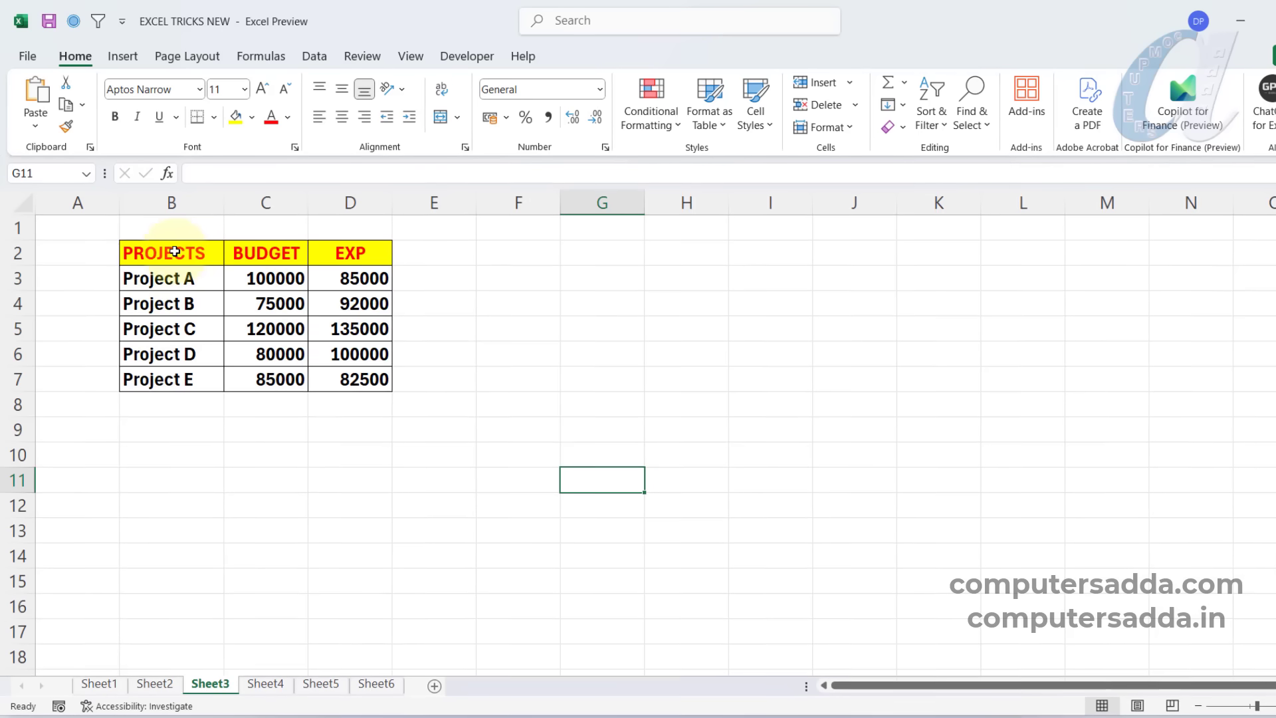
pyautogui.moveTo(175, 251); pyautogui.dragTo(329, 331)
pyautogui.moveTo(365, 378); pyautogui.dragTo(367, 379)
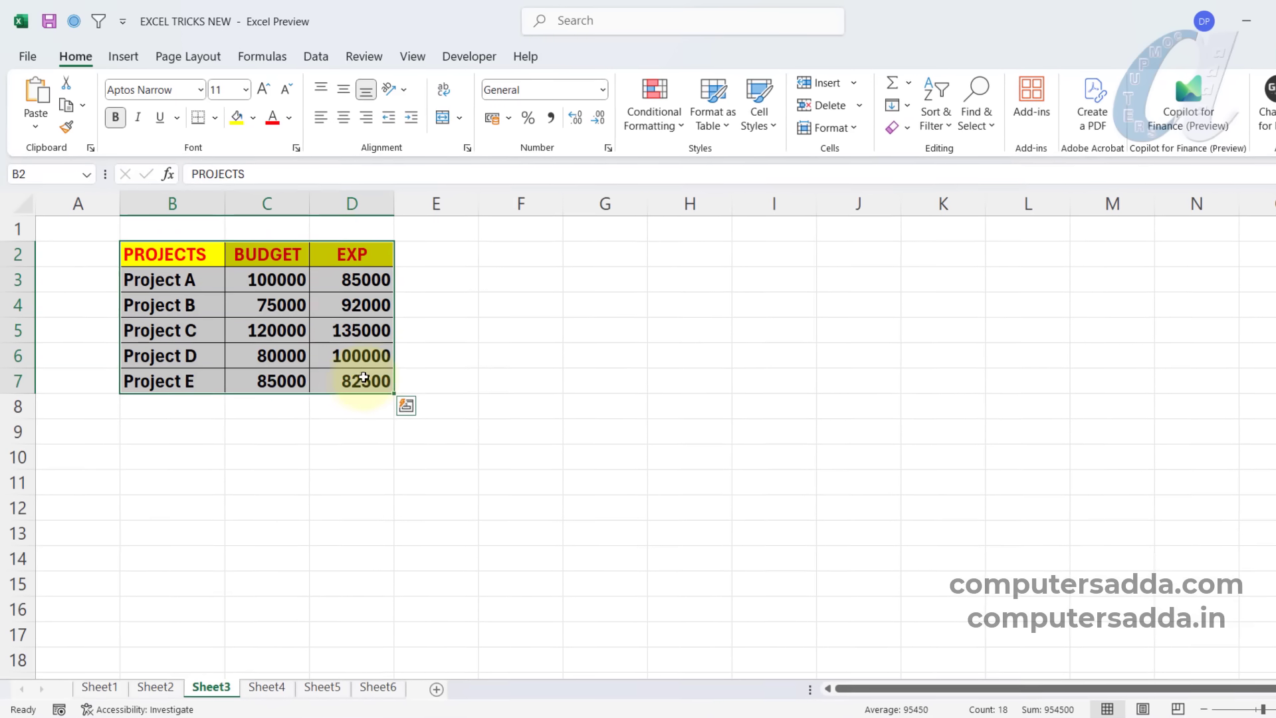
pyautogui.click(546, 380)
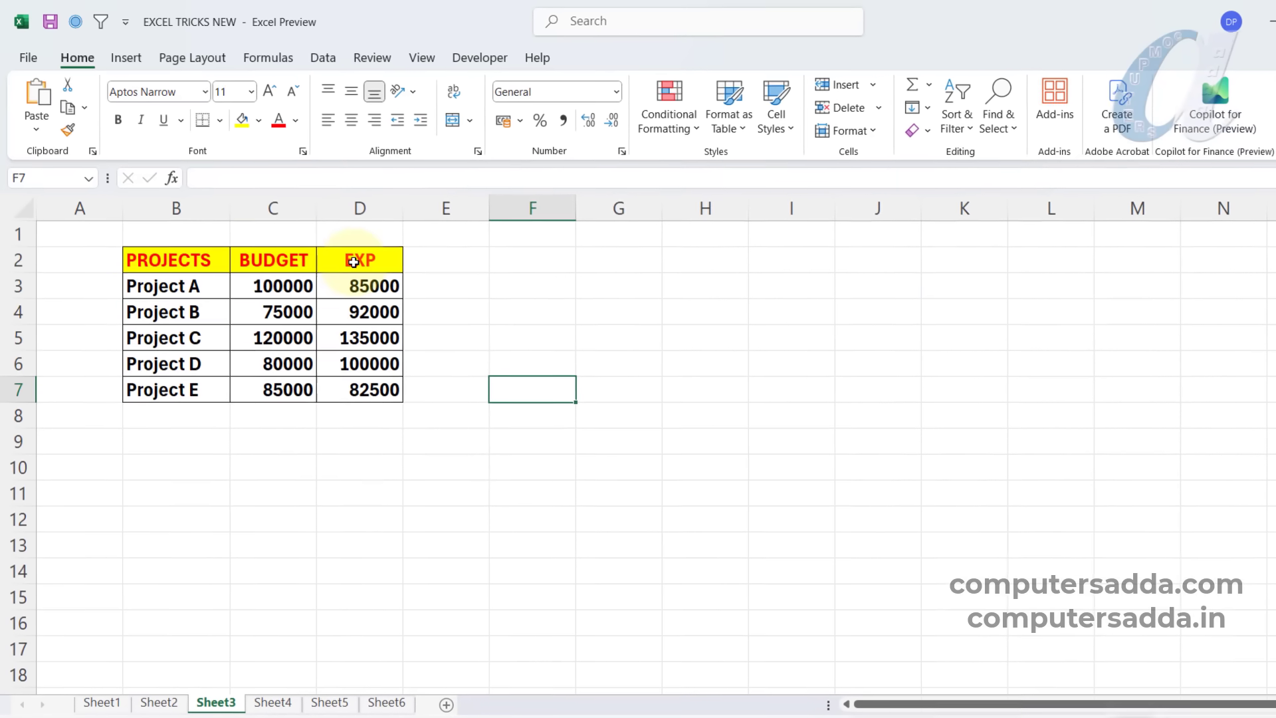
pyautogui.click(593, 433)
# Insert a 2-D clustered column chart from the projects table B2:D7 and move it clear of the table.
pyautogui.moveTo(174, 262); pyautogui.dragTo(362, 392)
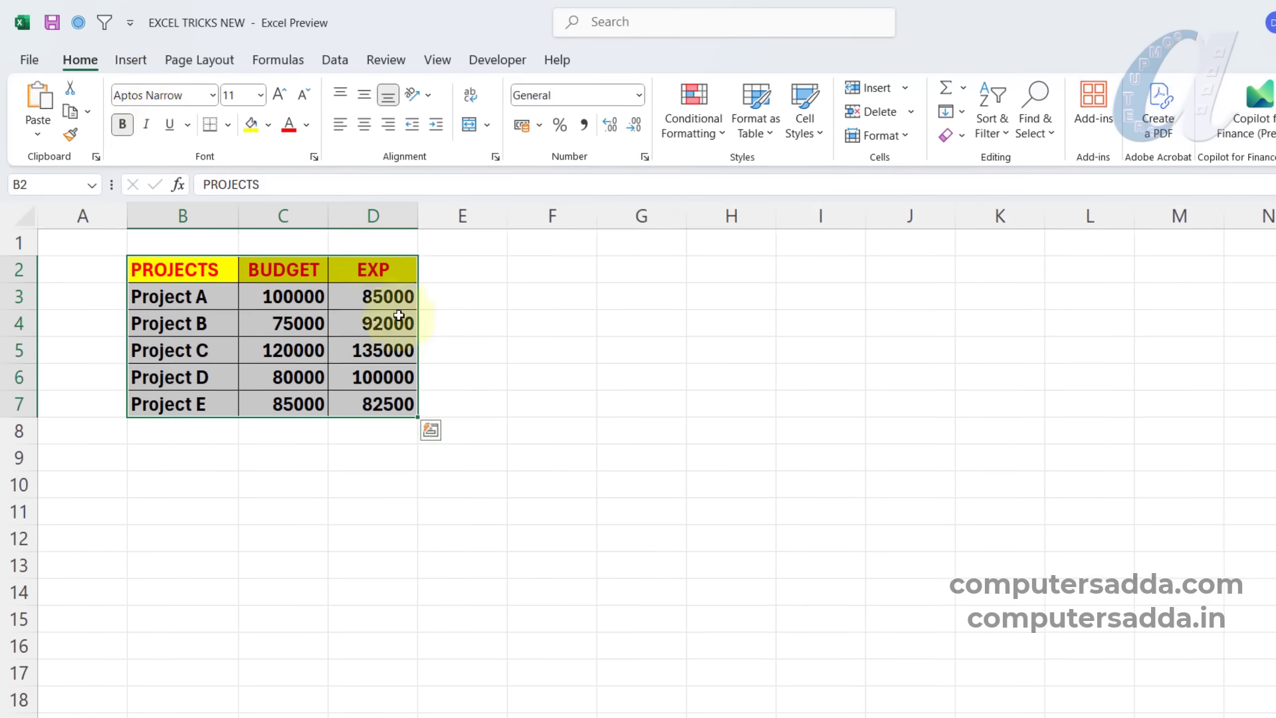
pyautogui.click(130, 62)
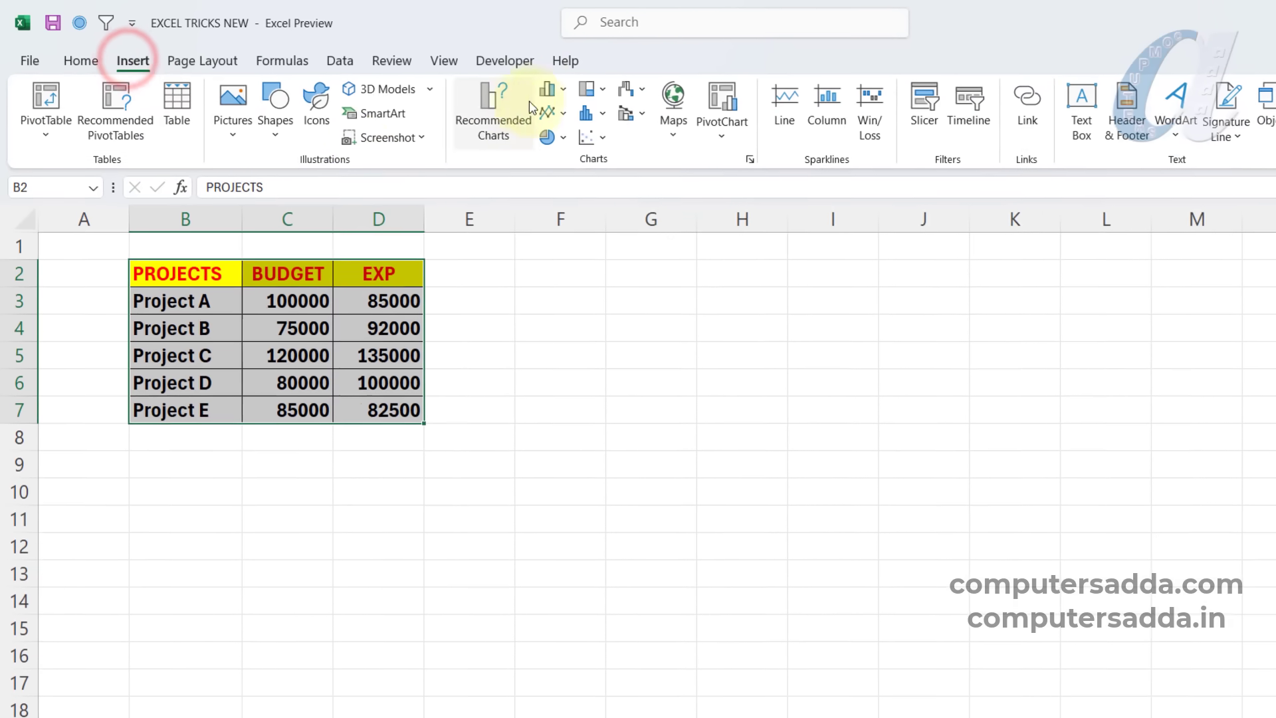
pyautogui.click(559, 88)
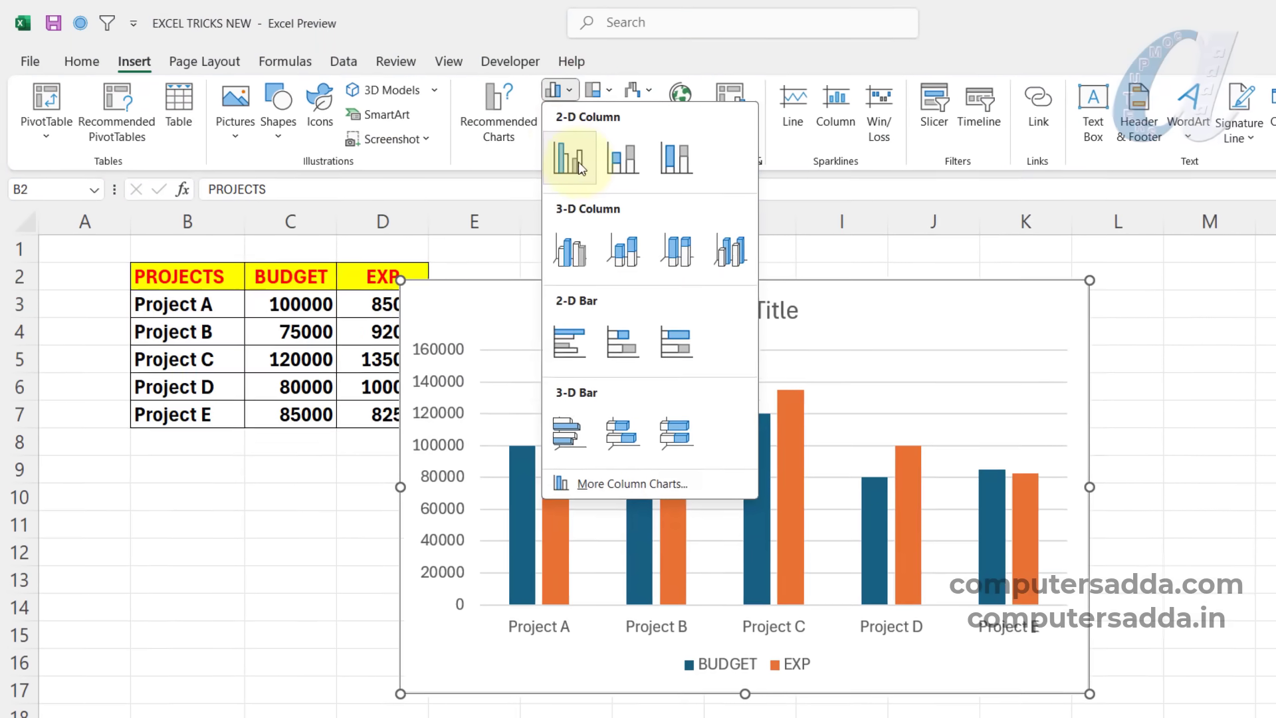
pyautogui.click(575, 161)
pyautogui.moveTo(542, 284); pyautogui.dragTo(673, 283)
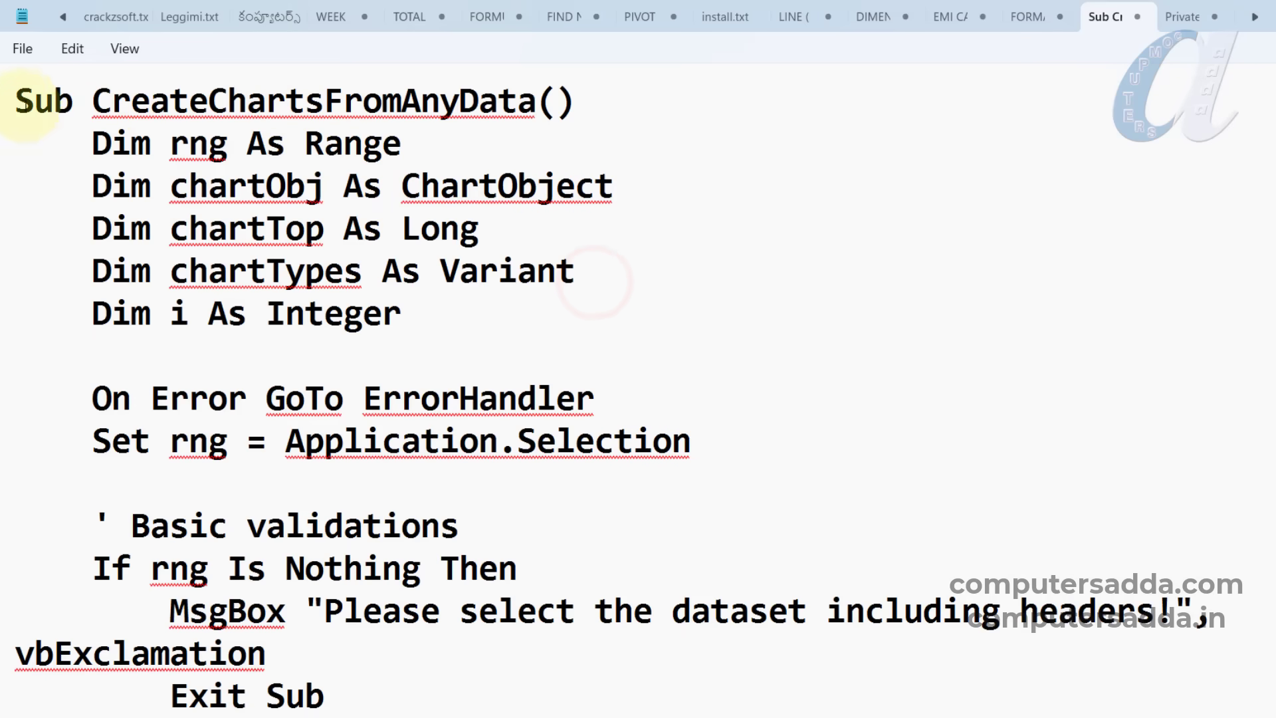
# Copy the whole CreateChartsFromAnyData macro from Notepad and switch back to Excel.
pyautogui.tripleClick(13, 100)
pyautogui.click(15, 99)
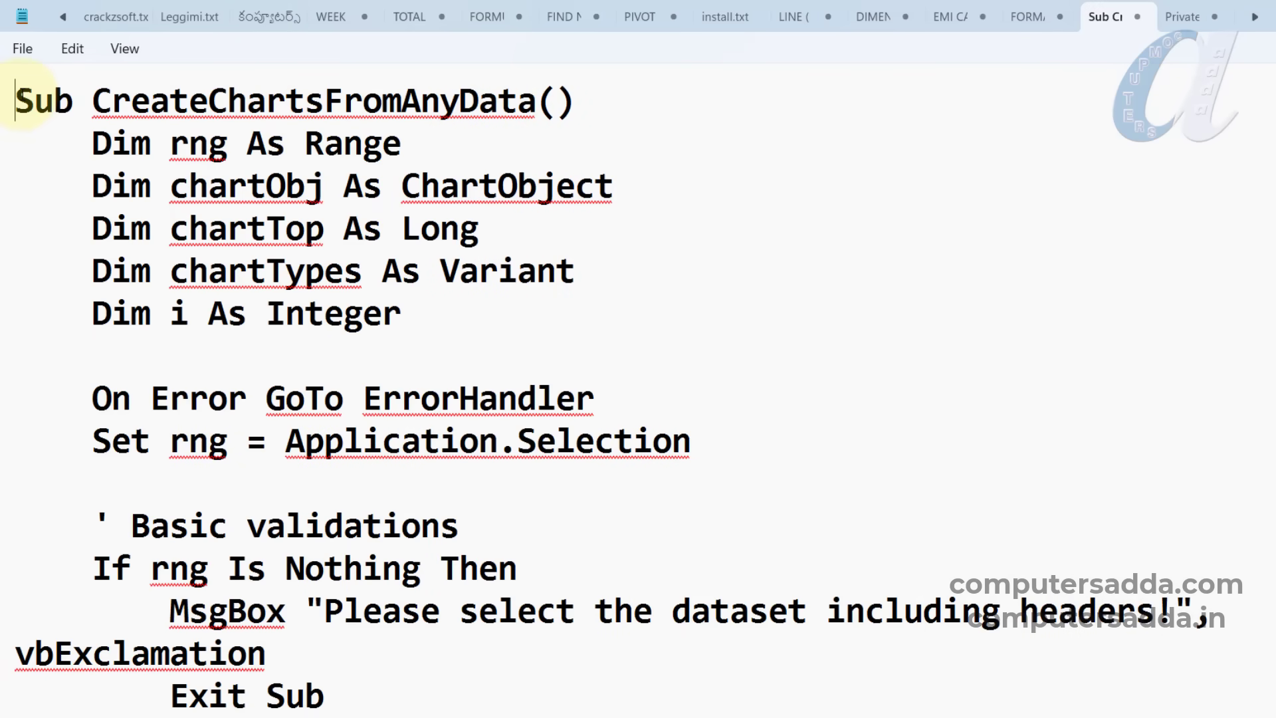
pyautogui.moveTo(14, 99); pyautogui.dragTo(346, 717)
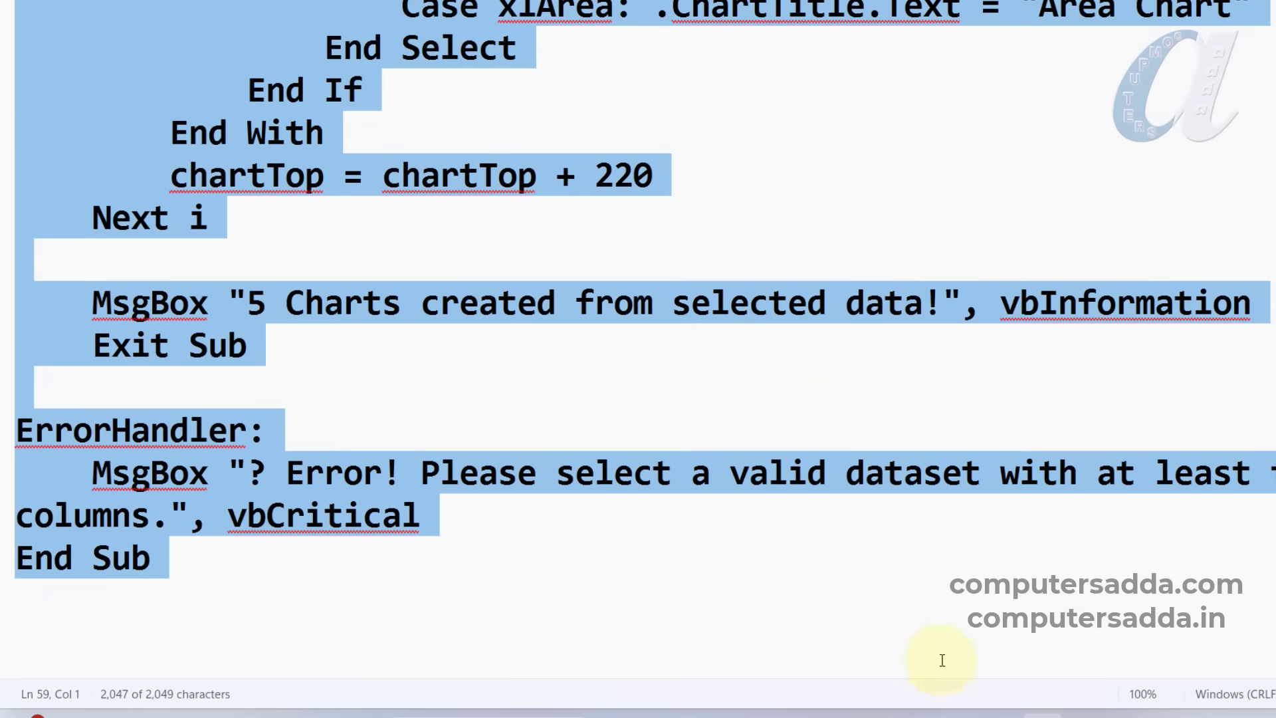
pyautogui.click(931, 709)
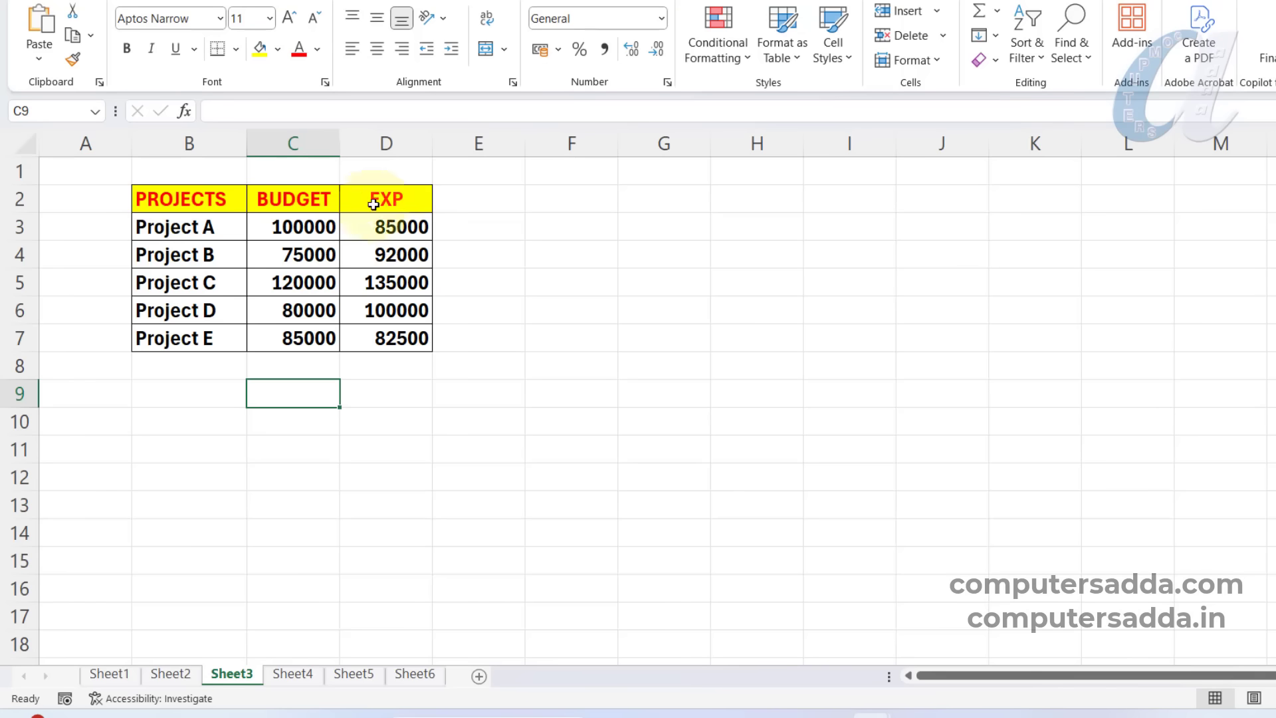
# Paste the CreateChartsFromAnyData macro into Sheet3's code module and try running it.
pyautogui.rightClick(237, 676)
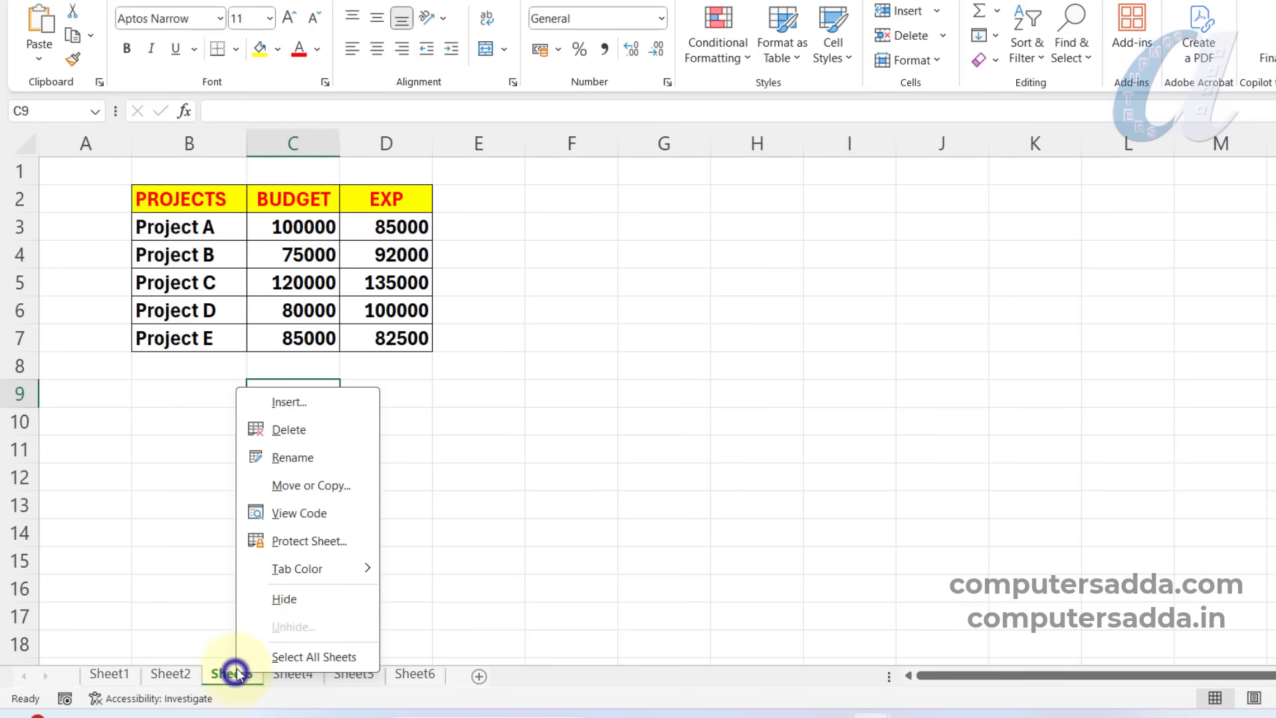
pyautogui.click(295, 515)
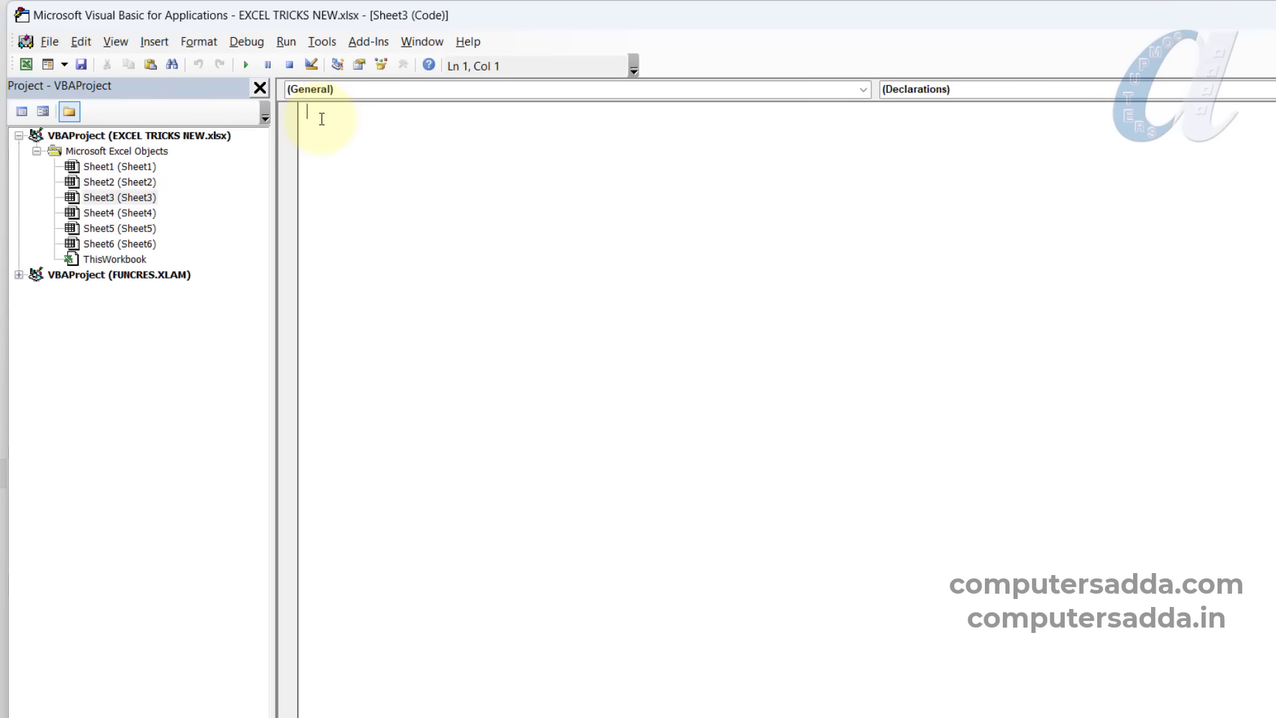
pyautogui.hotkey('ctrl', 'v')
pyautogui.press('F5')
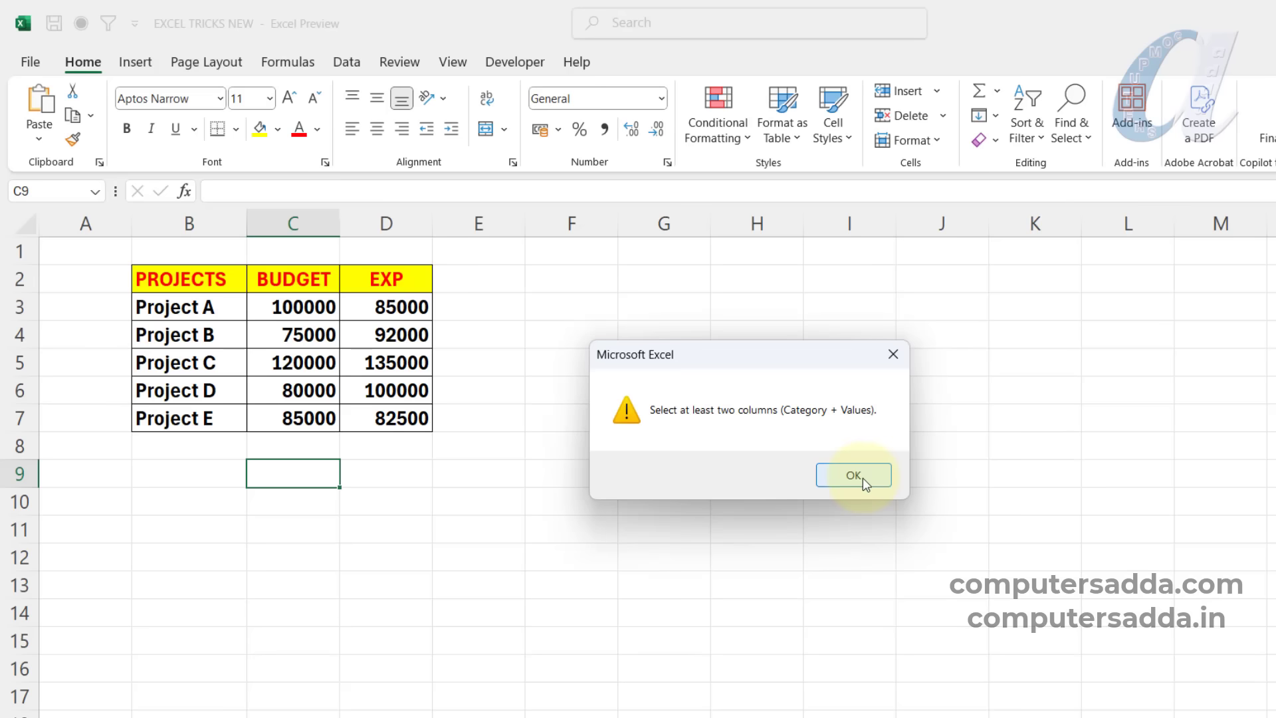
pyautogui.click(863, 476)
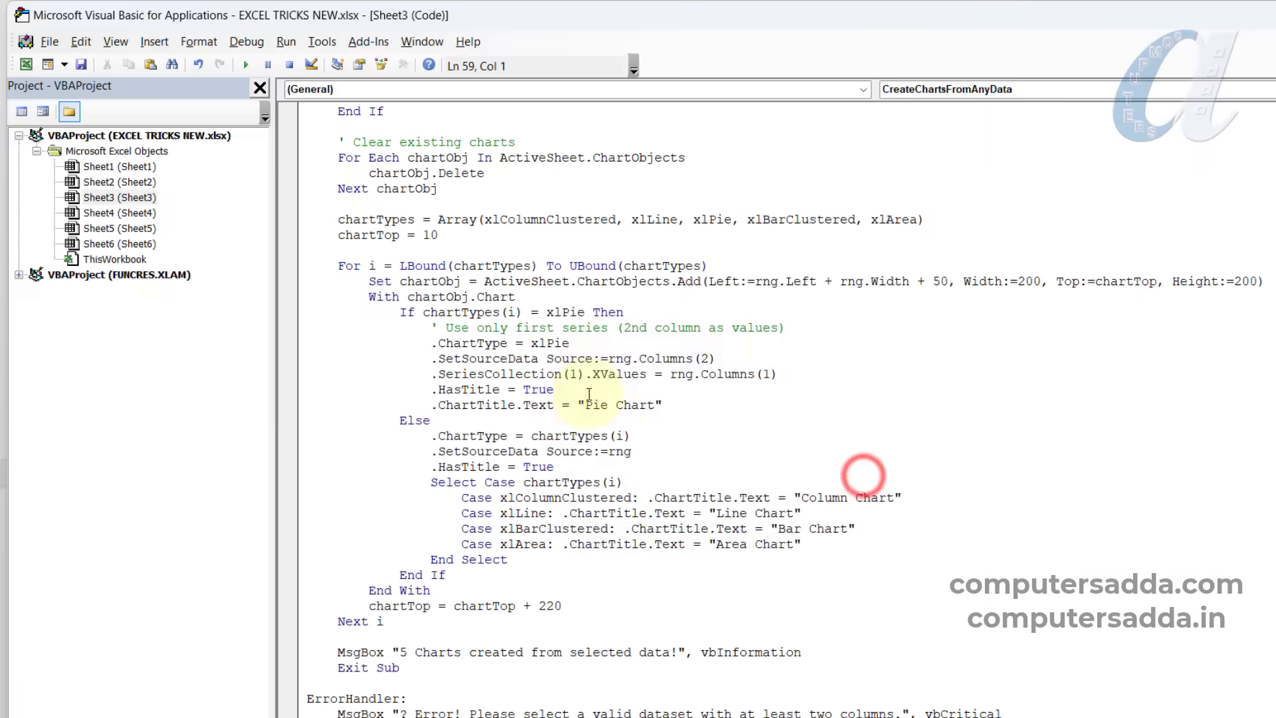
# Run the CreateChartsFromAnyData macro on the projects table B2:D7 and look through the created charts.
pyautogui.hotkey('alt', 'F11')
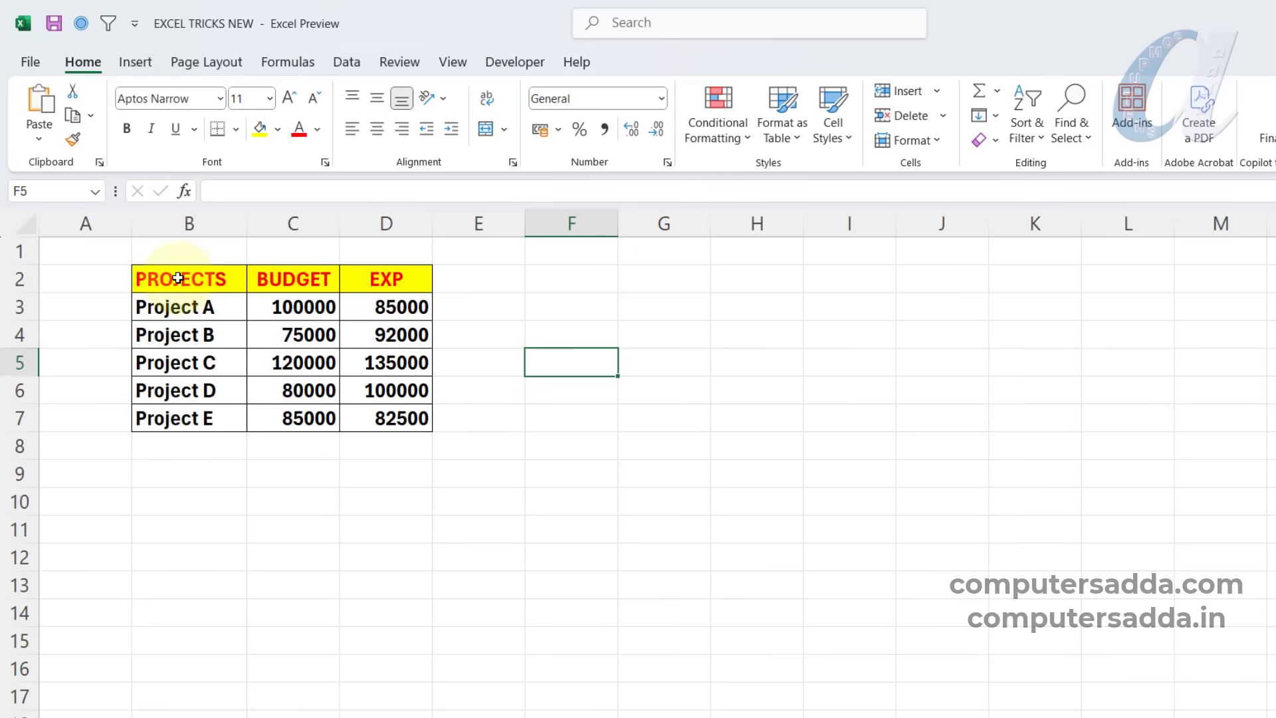
pyautogui.moveTo(179, 278); pyautogui.dragTo(390, 409)
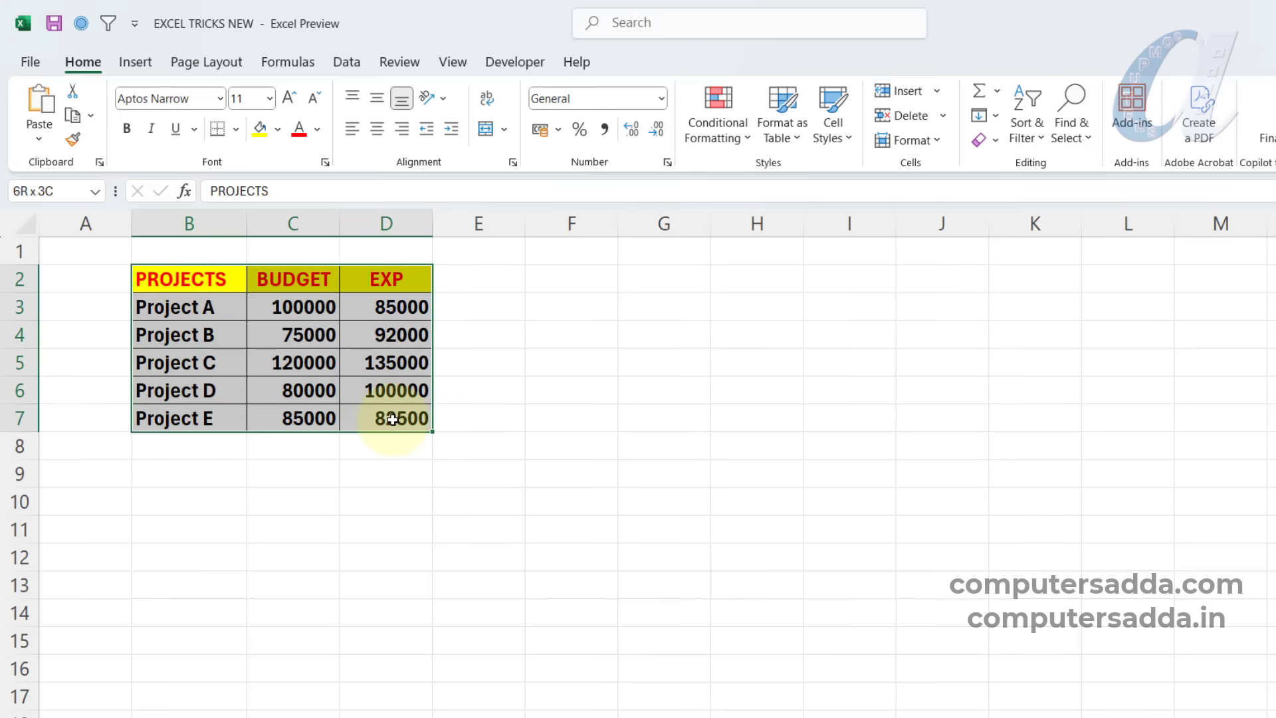
pyautogui.hotkey('alt', 'F11')
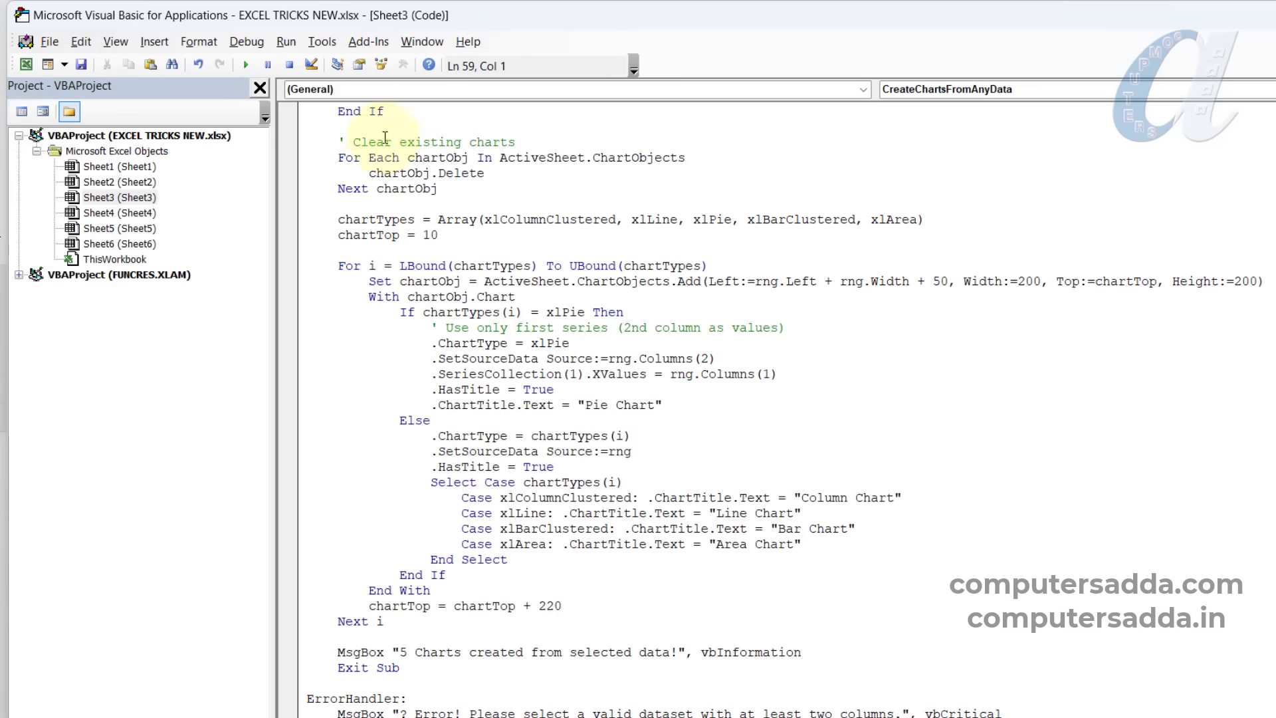
pyautogui.click(245, 66)
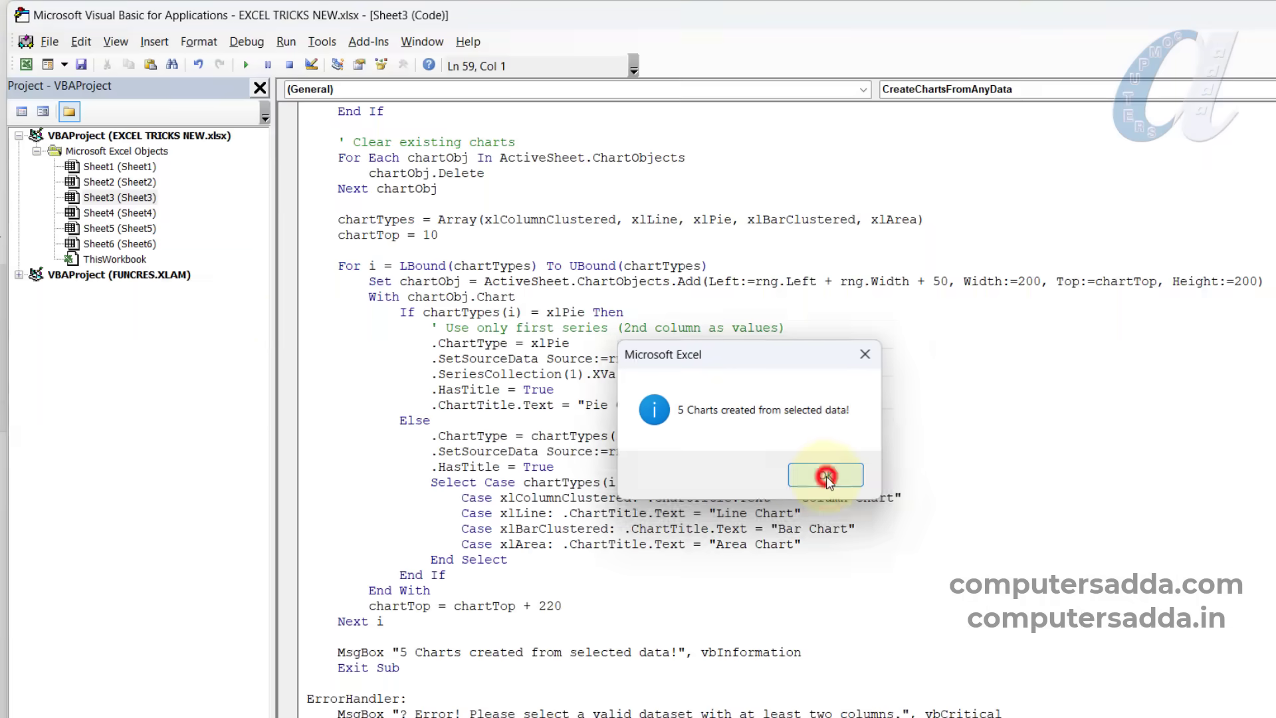
pyautogui.click(906, 541)
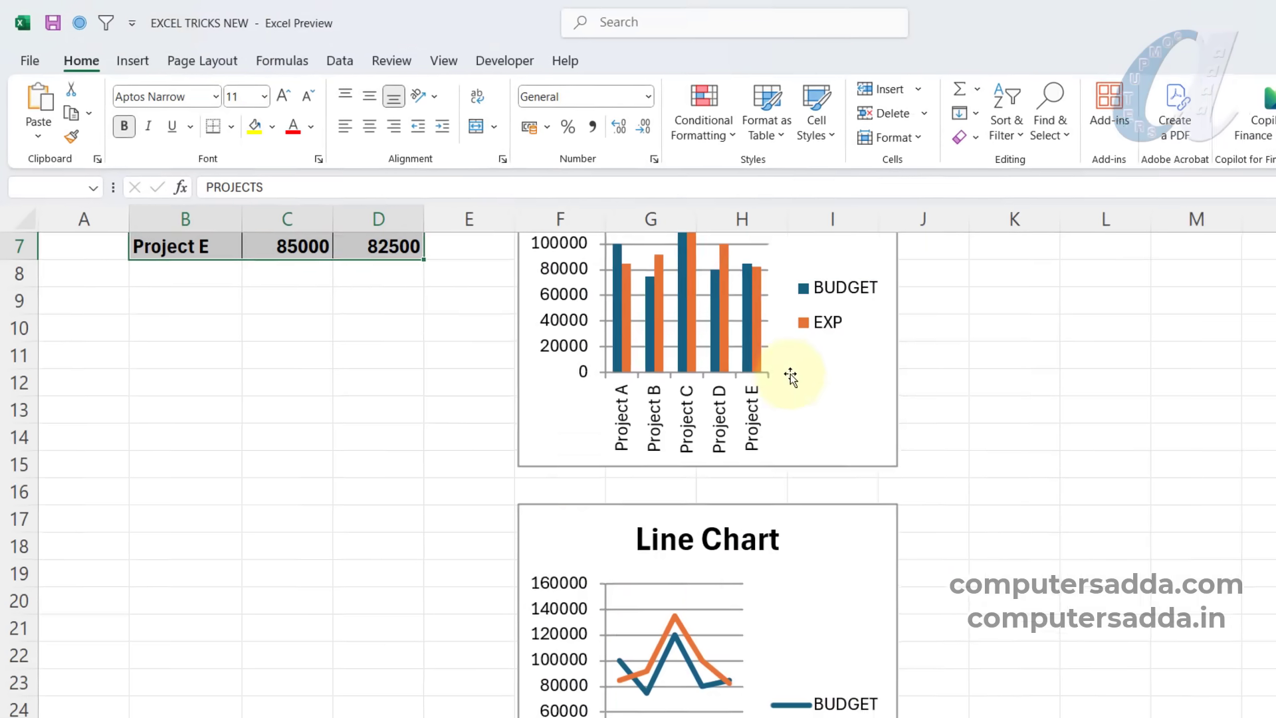
pyautogui.scroll(-12, 791, 377)
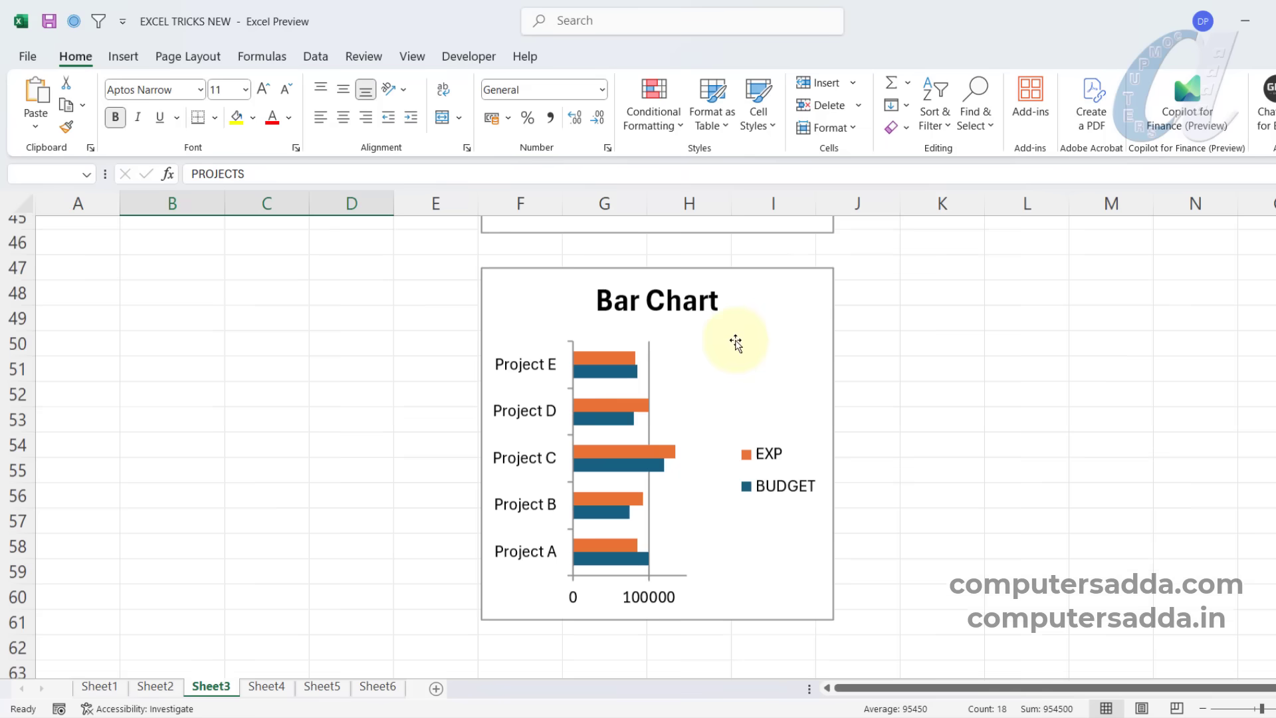
pyautogui.scroll(-6, 736, 342)
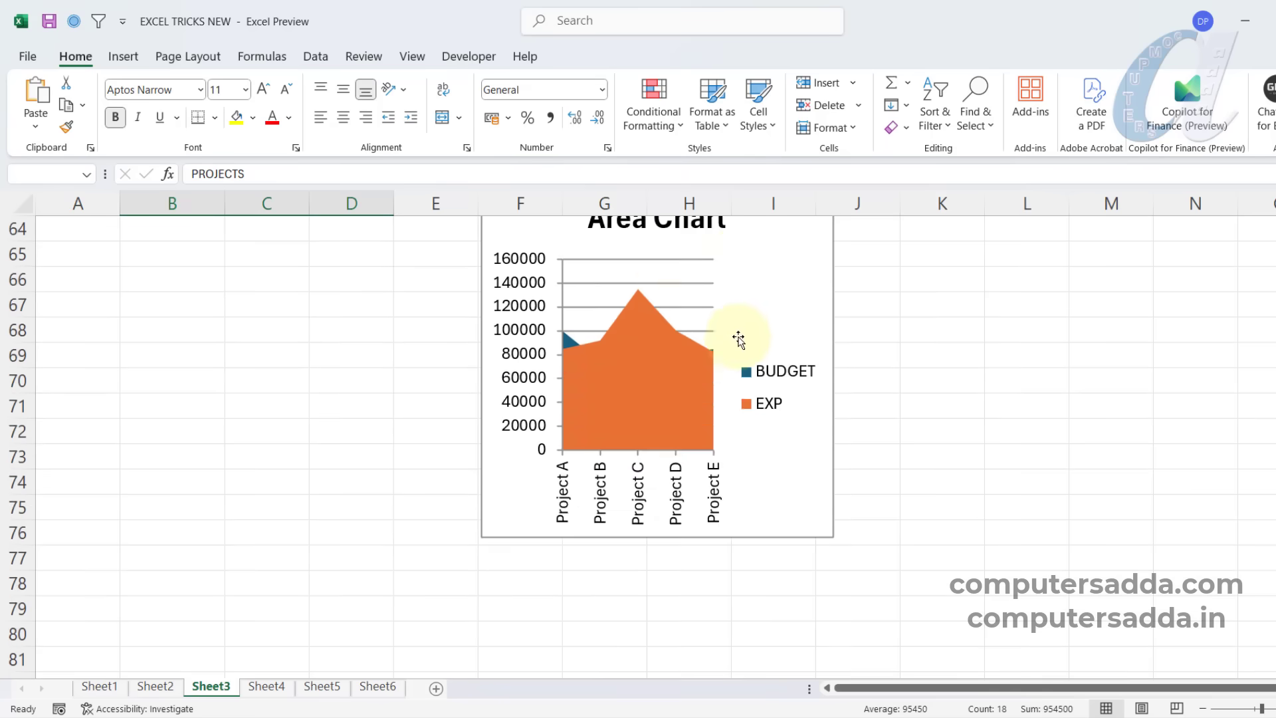
# Review the line, pie and area charts created from the projects table, and clear the table selection.
pyautogui.scroll(19, 737, 336)
pyautogui.scroll(-13, 749, 326)
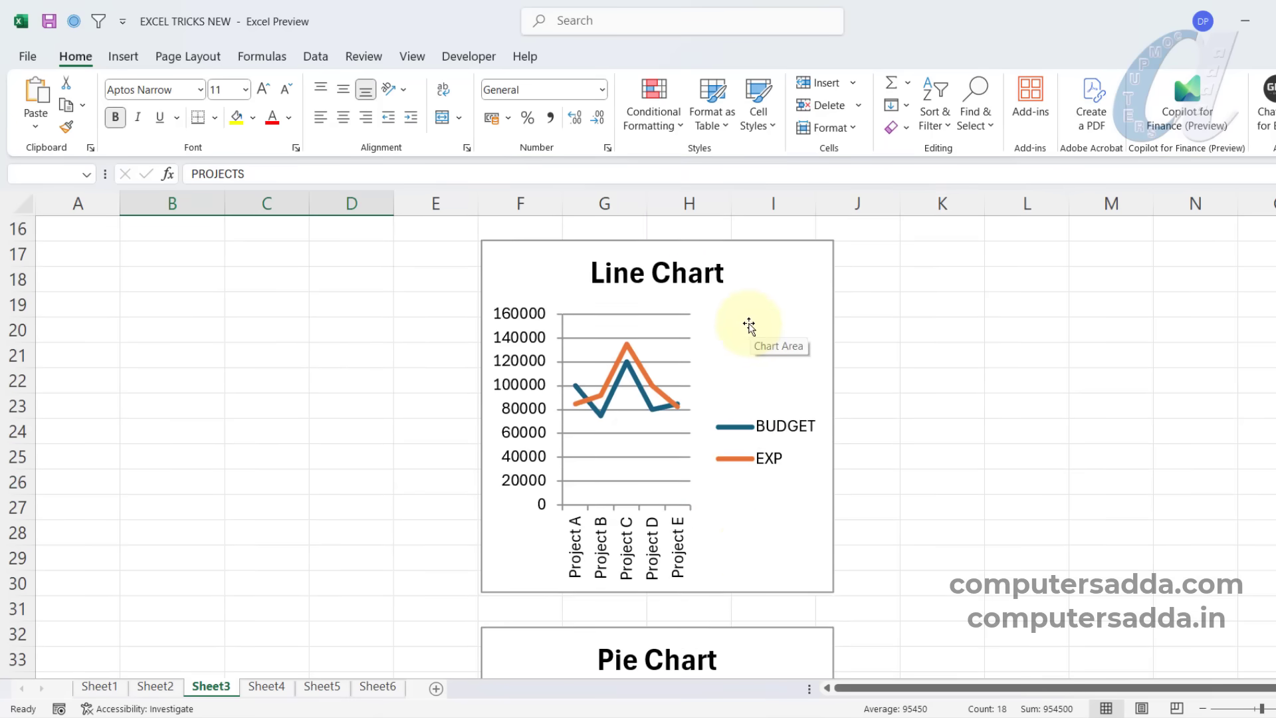
pyautogui.scroll(-5, 749, 326)
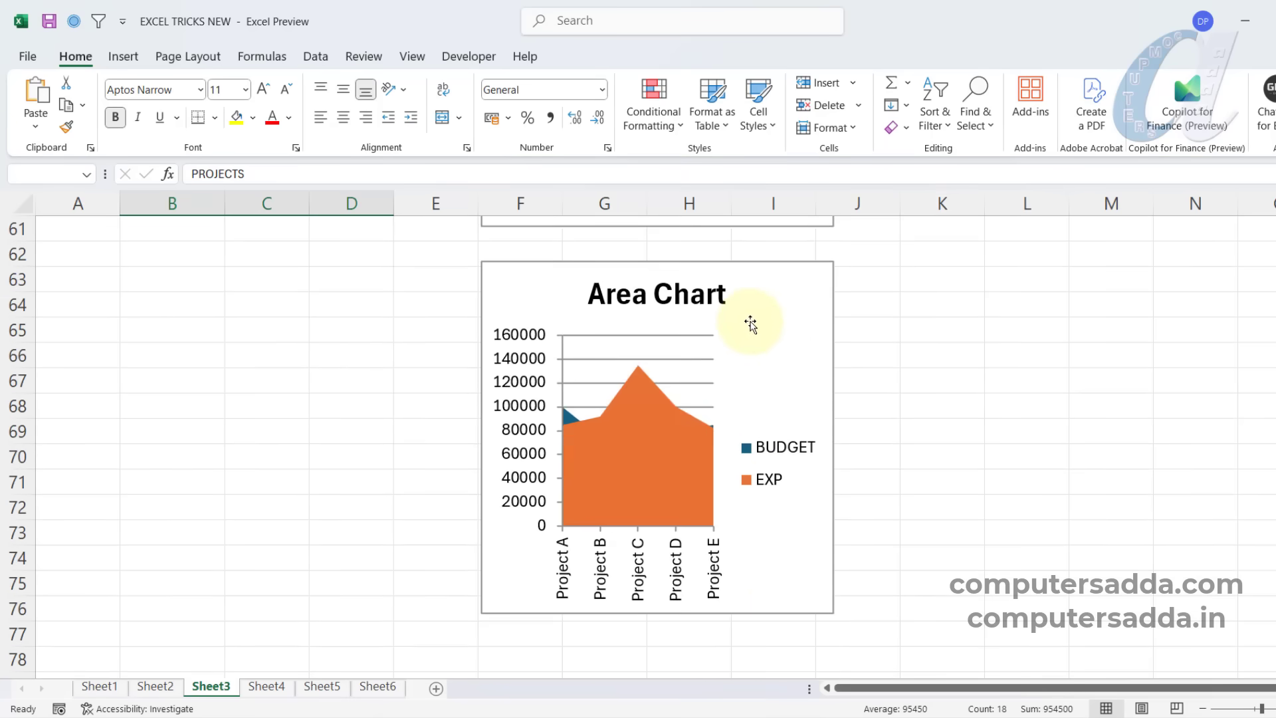
pyautogui.scroll(20, 625, 374)
pyautogui.click(1094, 300)
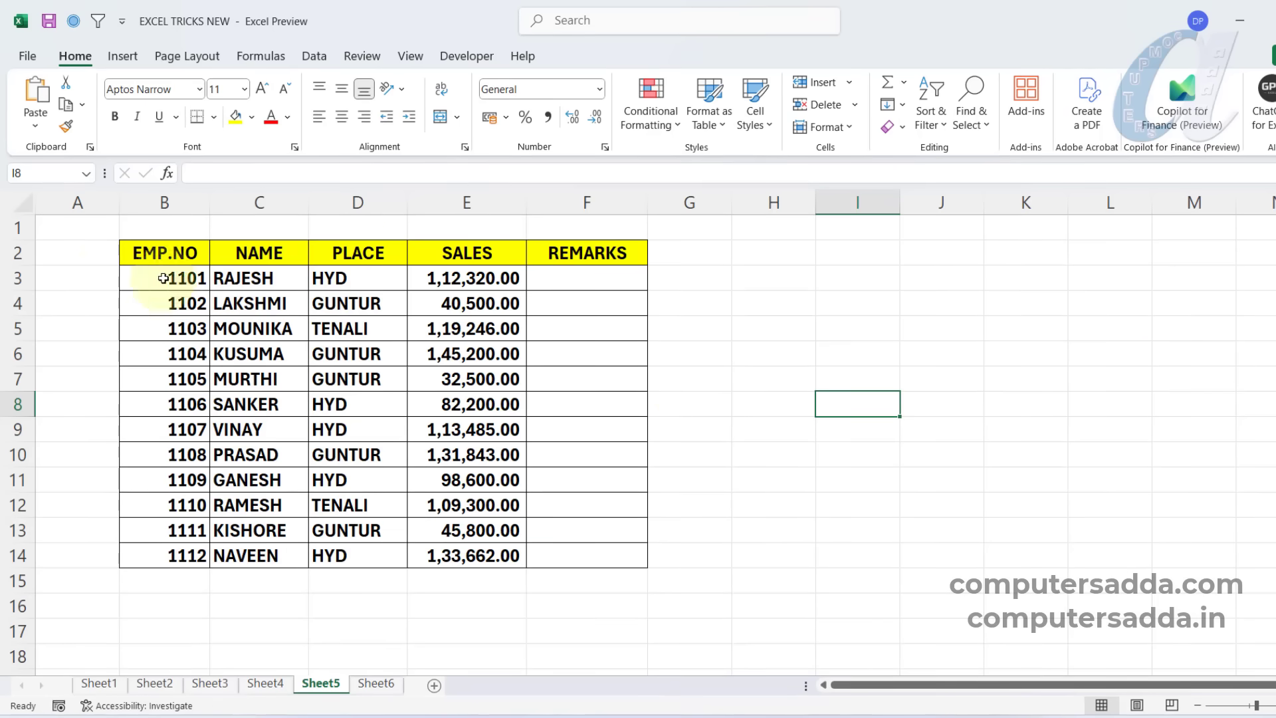
# Examine the EMP.NO, NAME, PLACE, SALES and REMARKS columns of the employee table on Sheet5.
pyautogui.moveTo(174, 278); pyautogui.dragTo(176, 458)
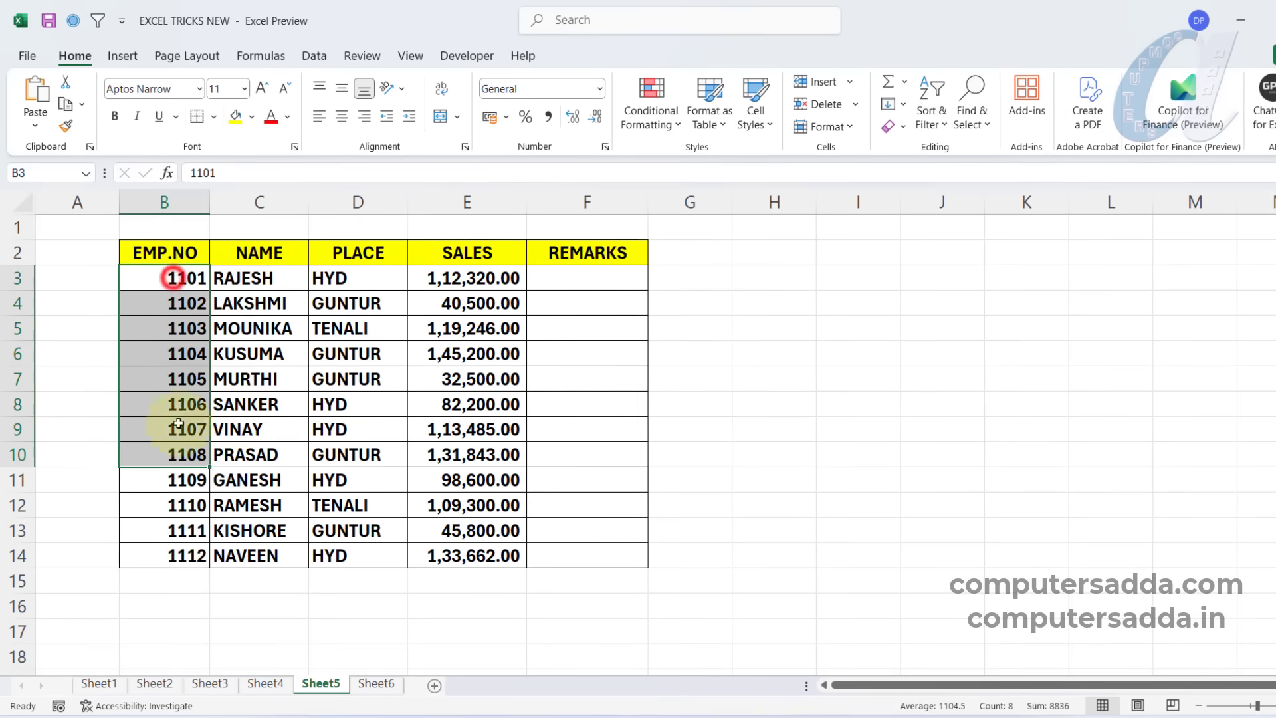
pyautogui.moveTo(259, 278); pyautogui.dragTo(266, 482)
pyautogui.moveTo(358, 282); pyautogui.dragTo(384, 477)
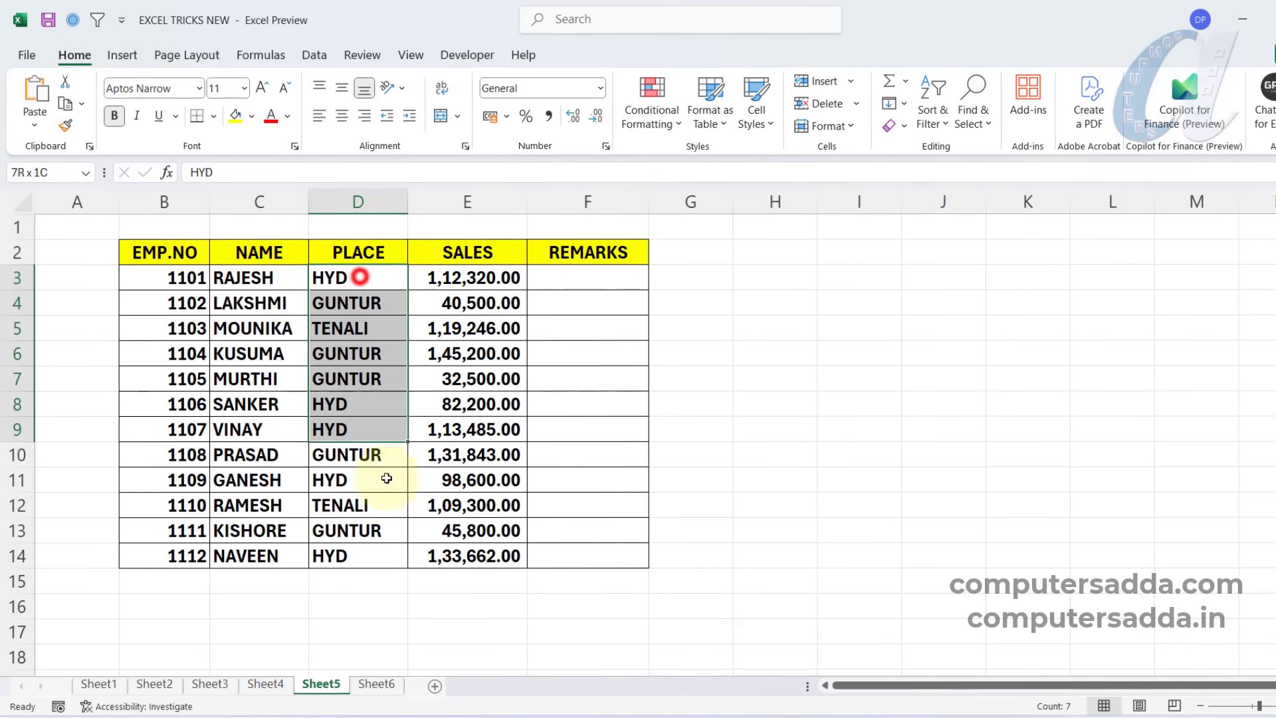
pyautogui.moveTo(478, 281); pyautogui.dragTo(479, 511)
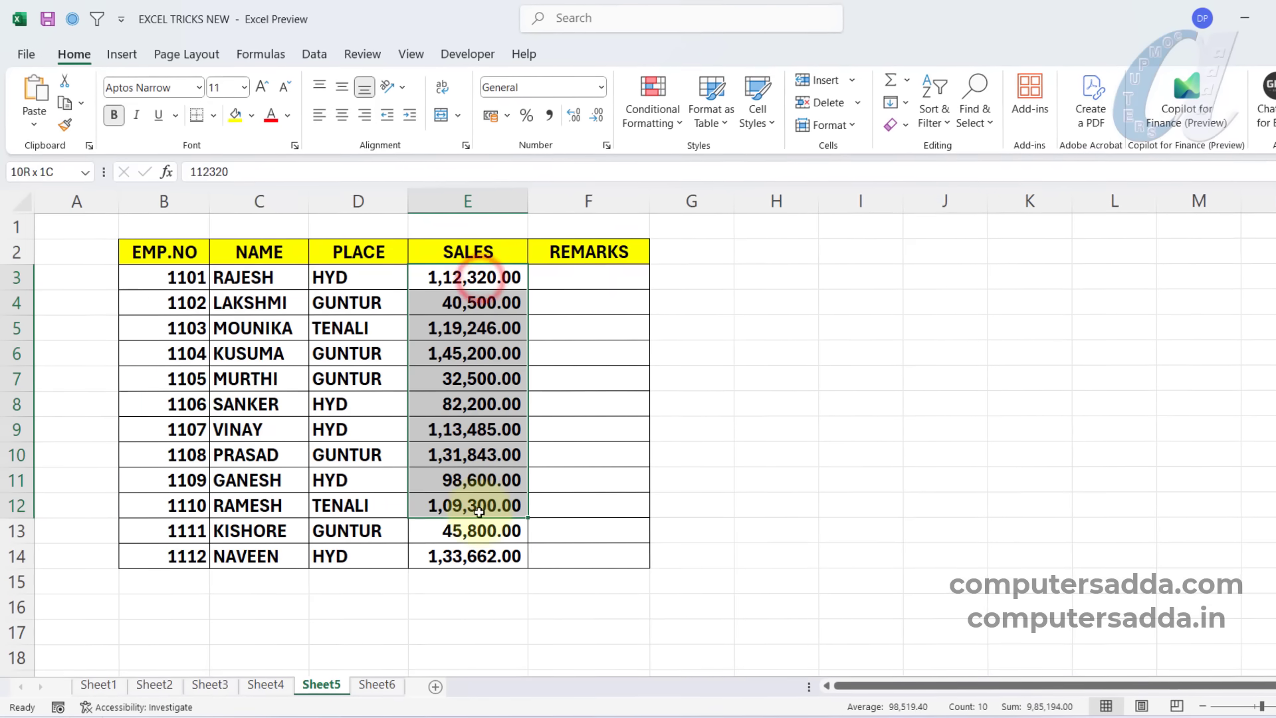
pyautogui.moveTo(575, 284); pyautogui.dragTo(575, 509)
pyautogui.click(464, 280)
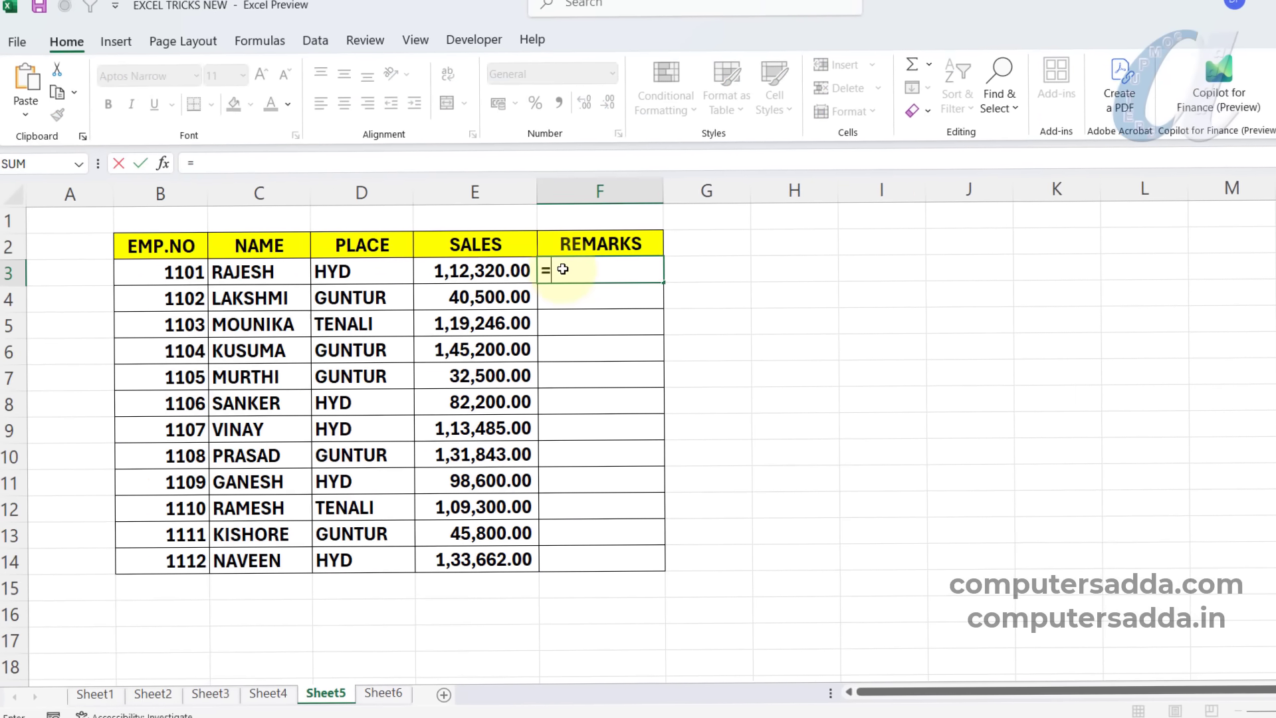
# Enter =IF(E3>=100000,"Eligible","Not Eligible") in F3 and fill it down the REMARKS column to F14.
pyautogui.write('IF(')
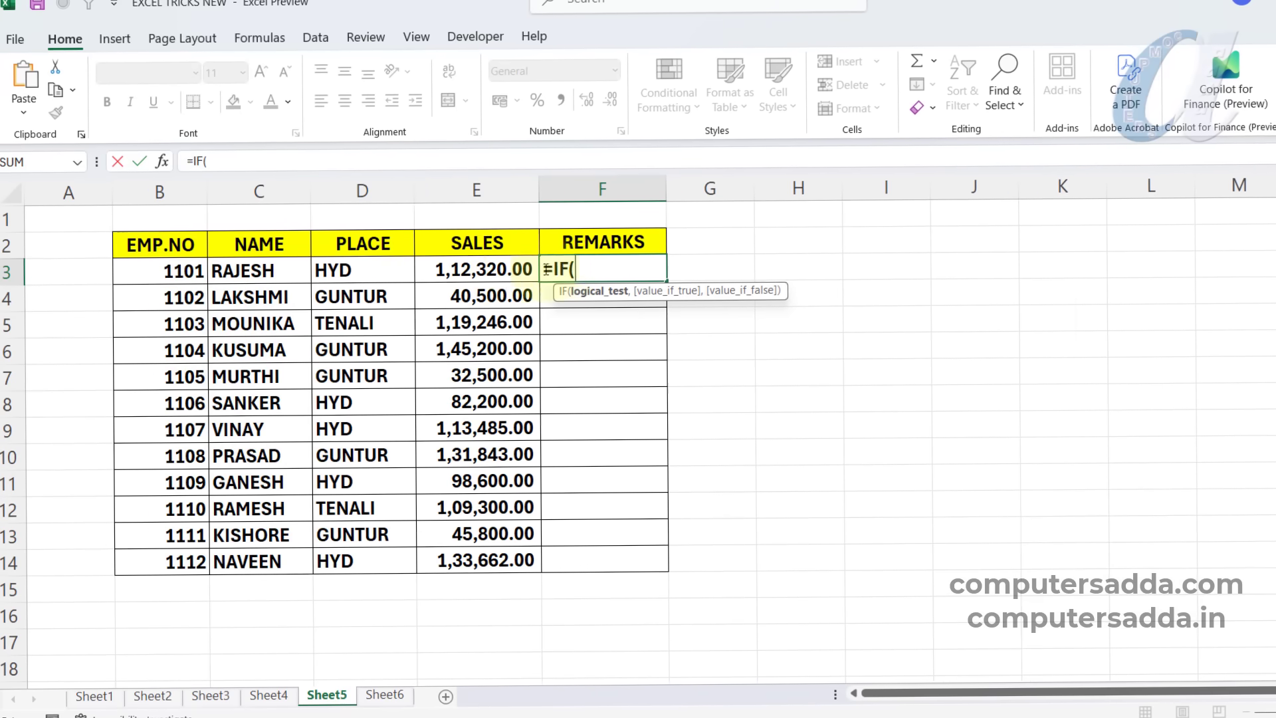
pyautogui.click(493, 269)
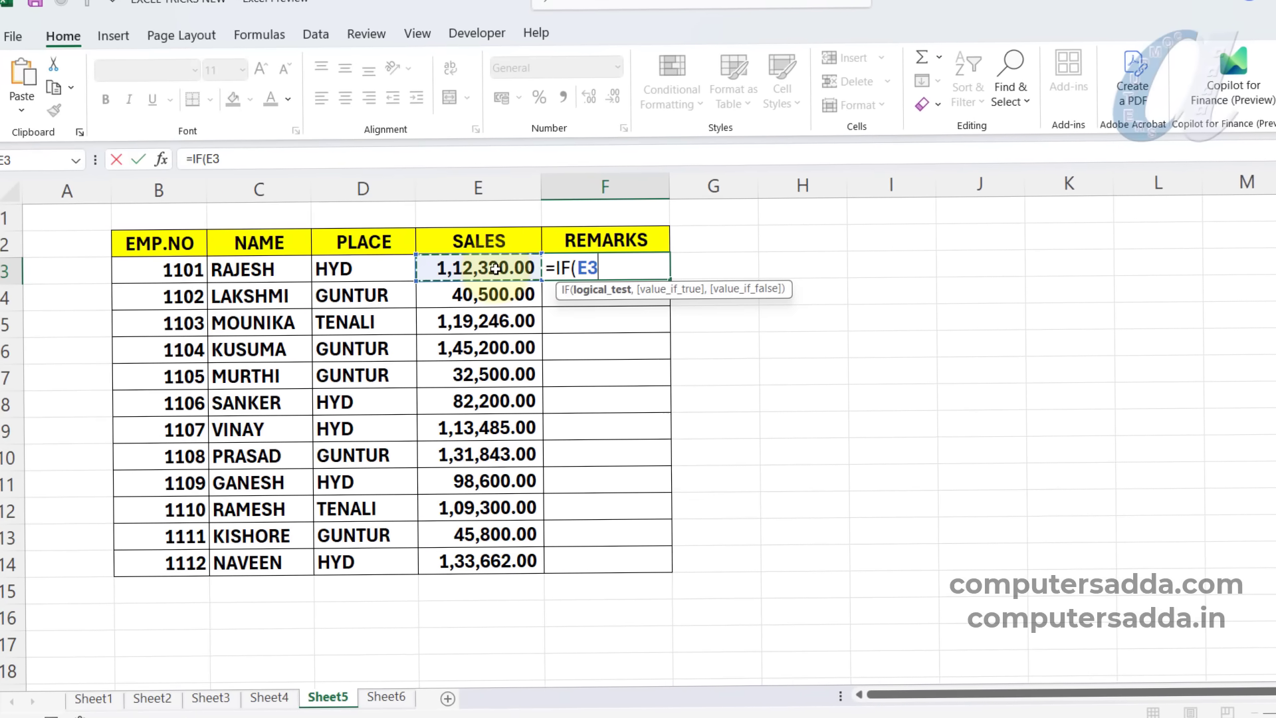
pyautogui.write('>=1')
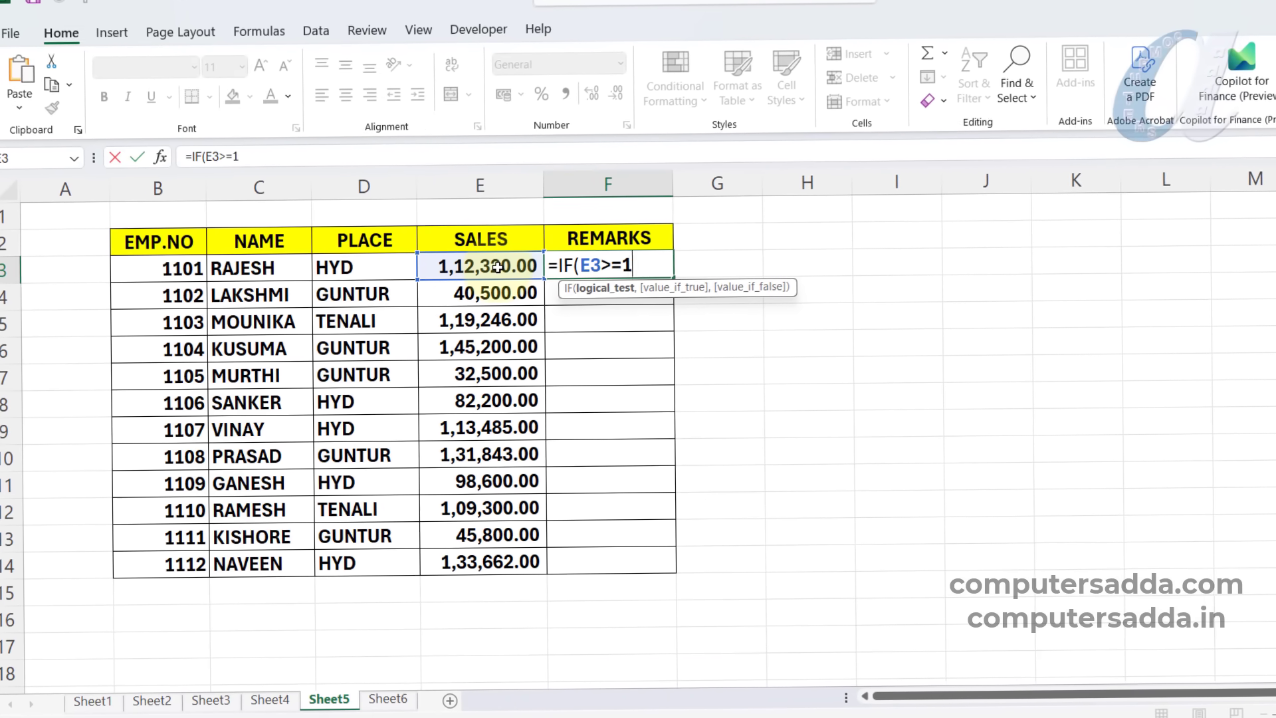
pyautogui.write('00000,"Eligible",')
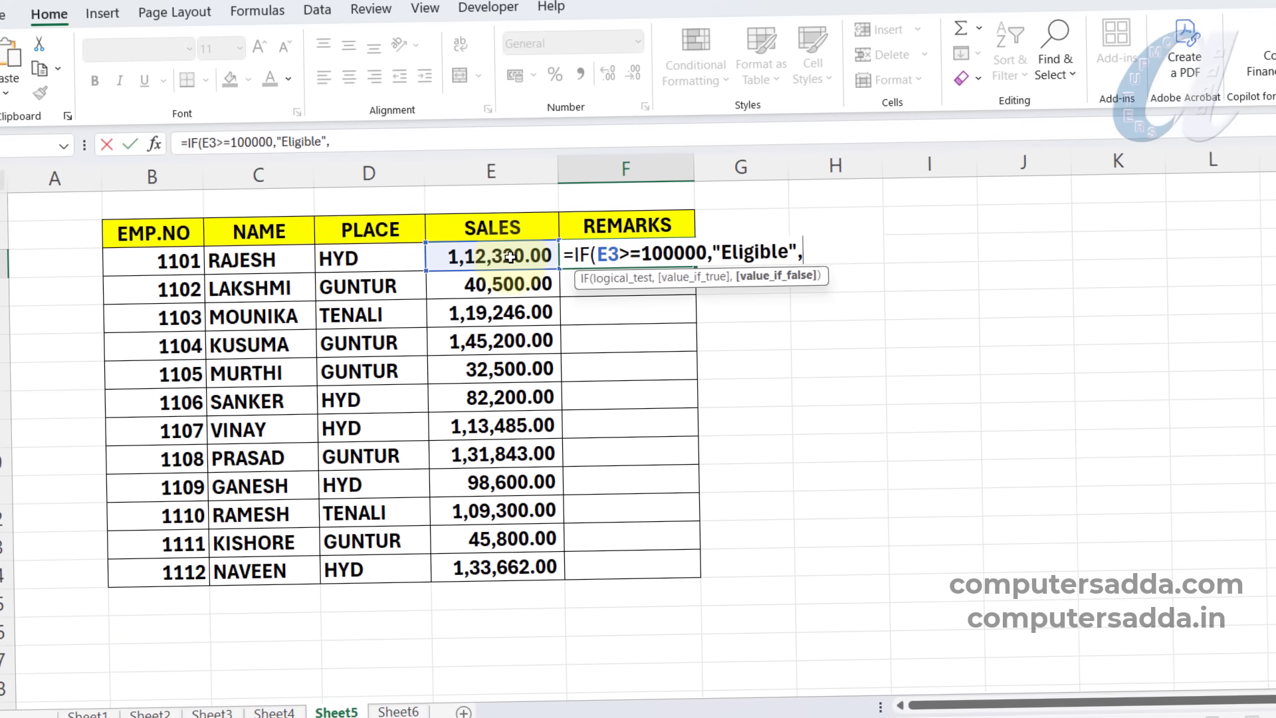
pyautogui.write('"')
pyautogui.write('Not Eligible')
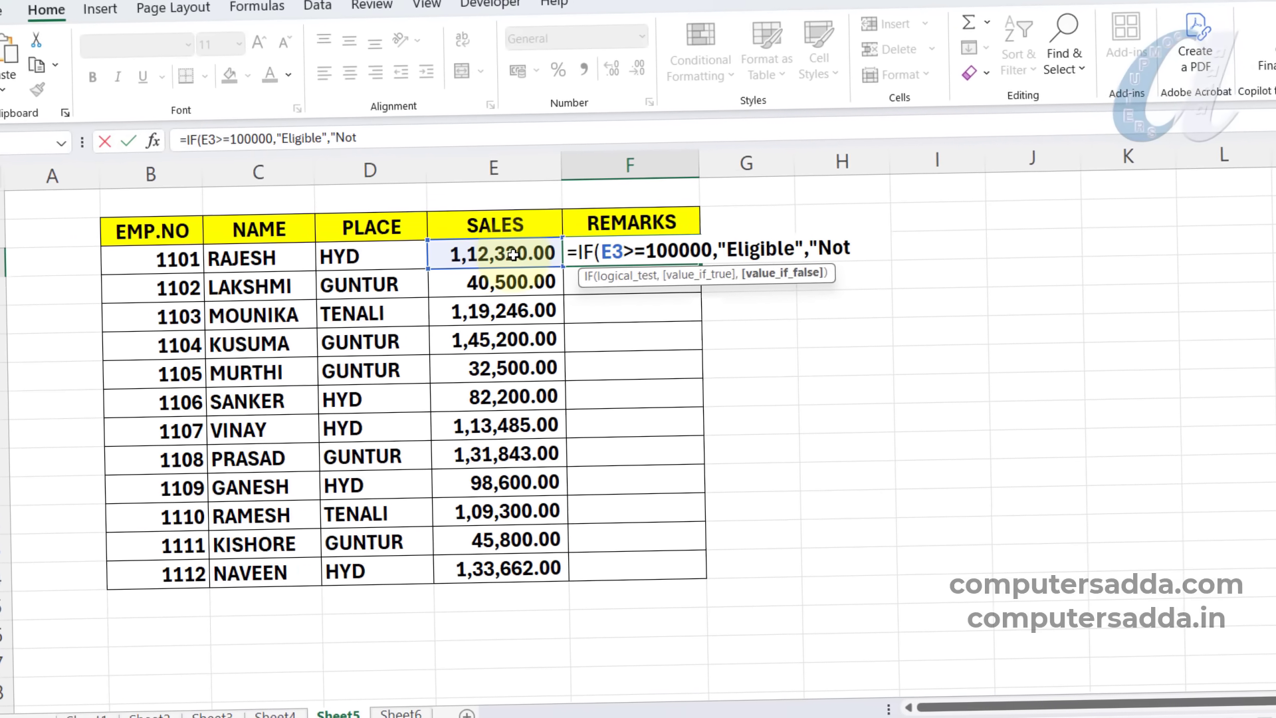
pyautogui.write('")')
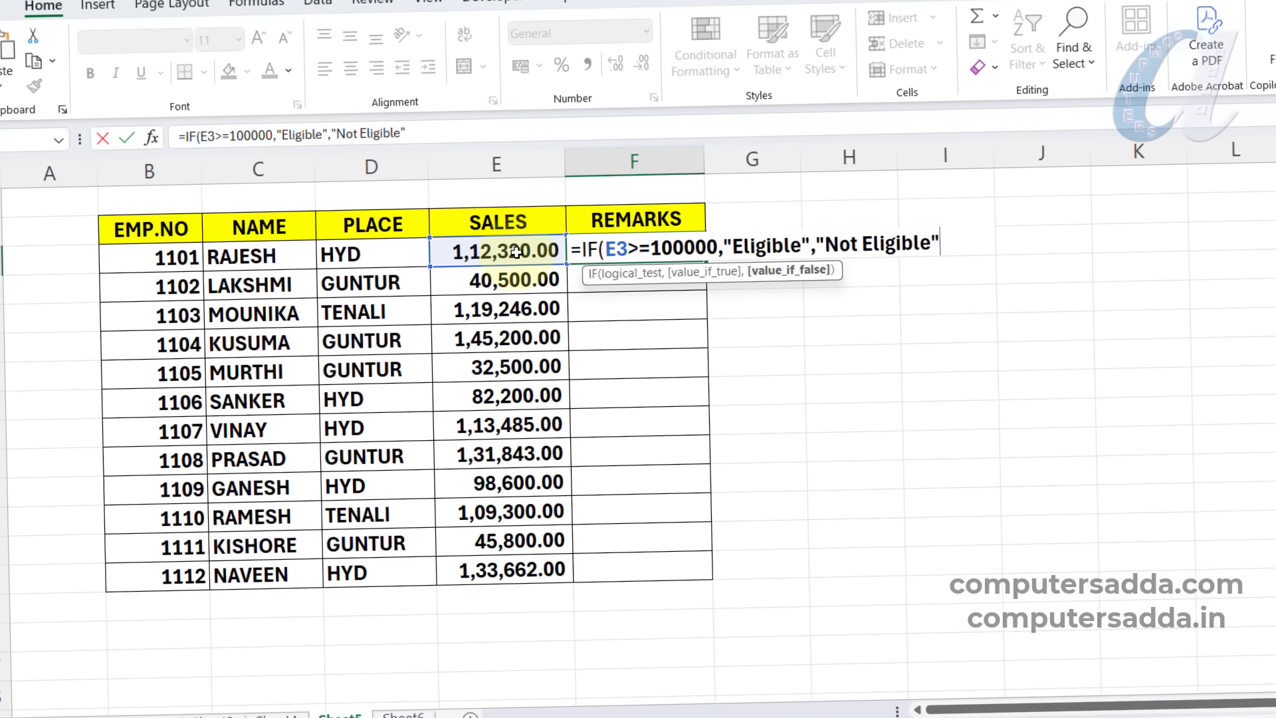
pyautogui.press('Return')
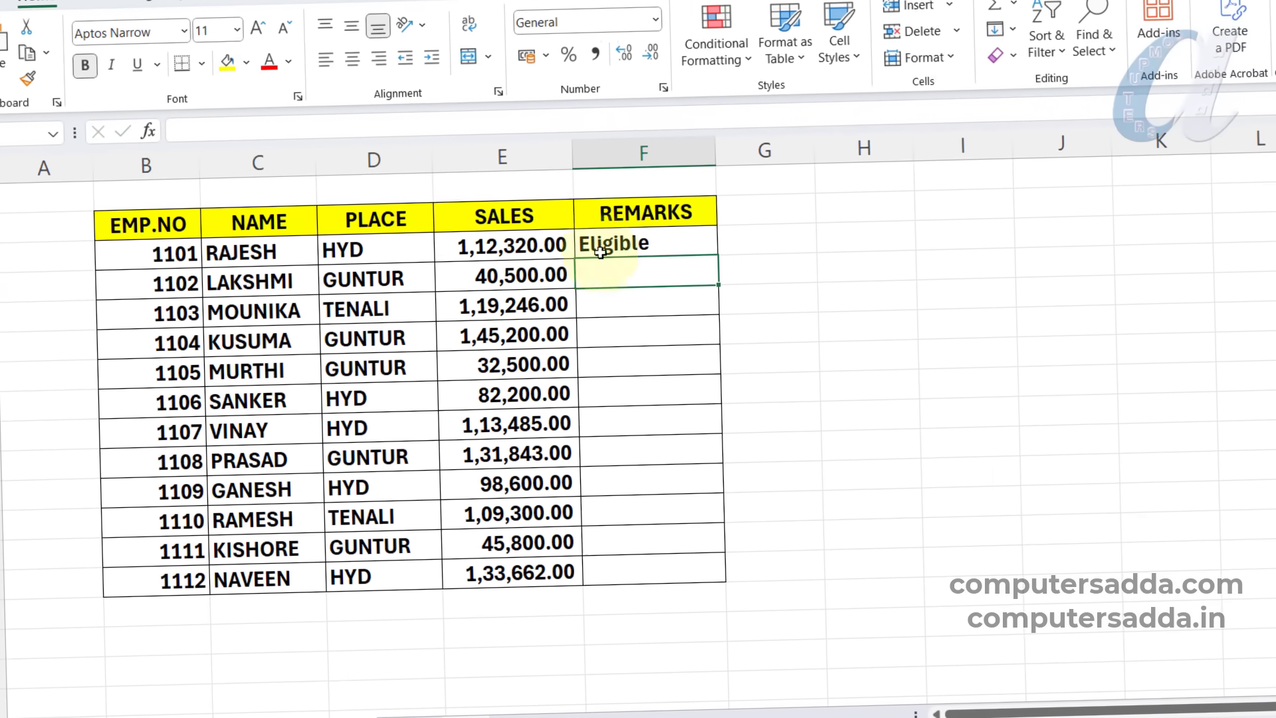
pyautogui.click(671, 243)
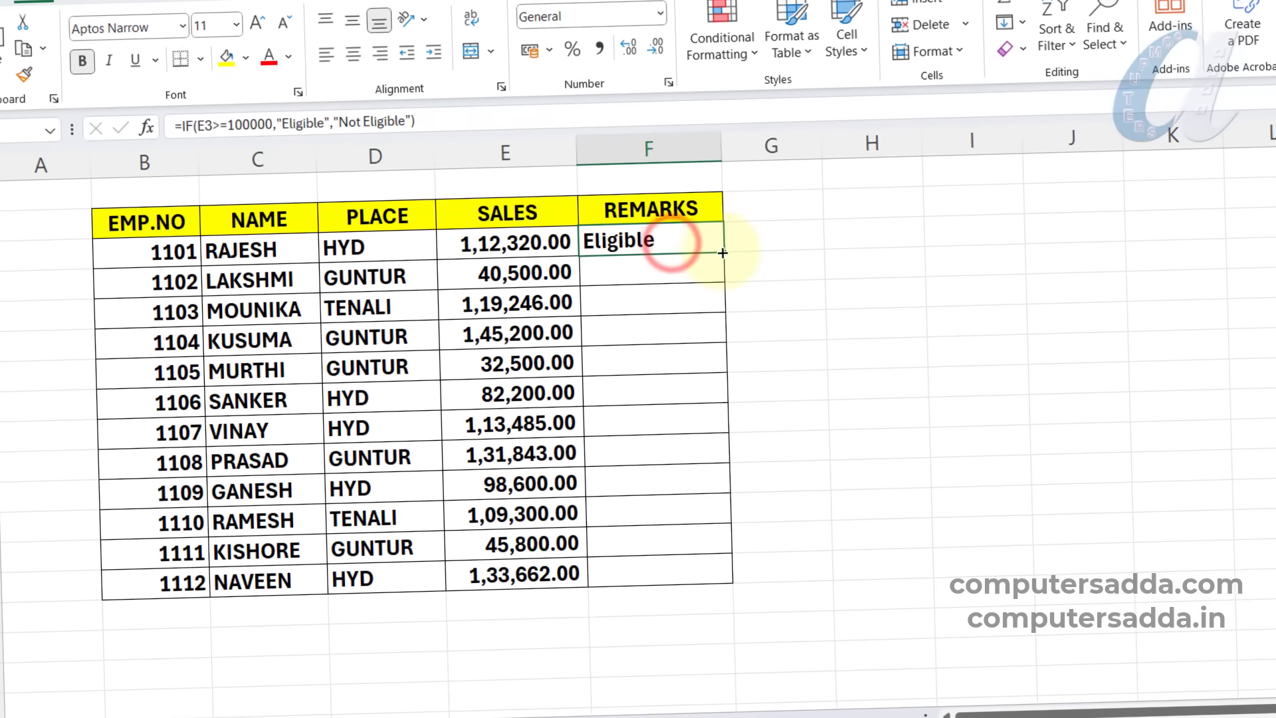
pyautogui.moveTo(721, 252); pyautogui.dragTo(687, 576)
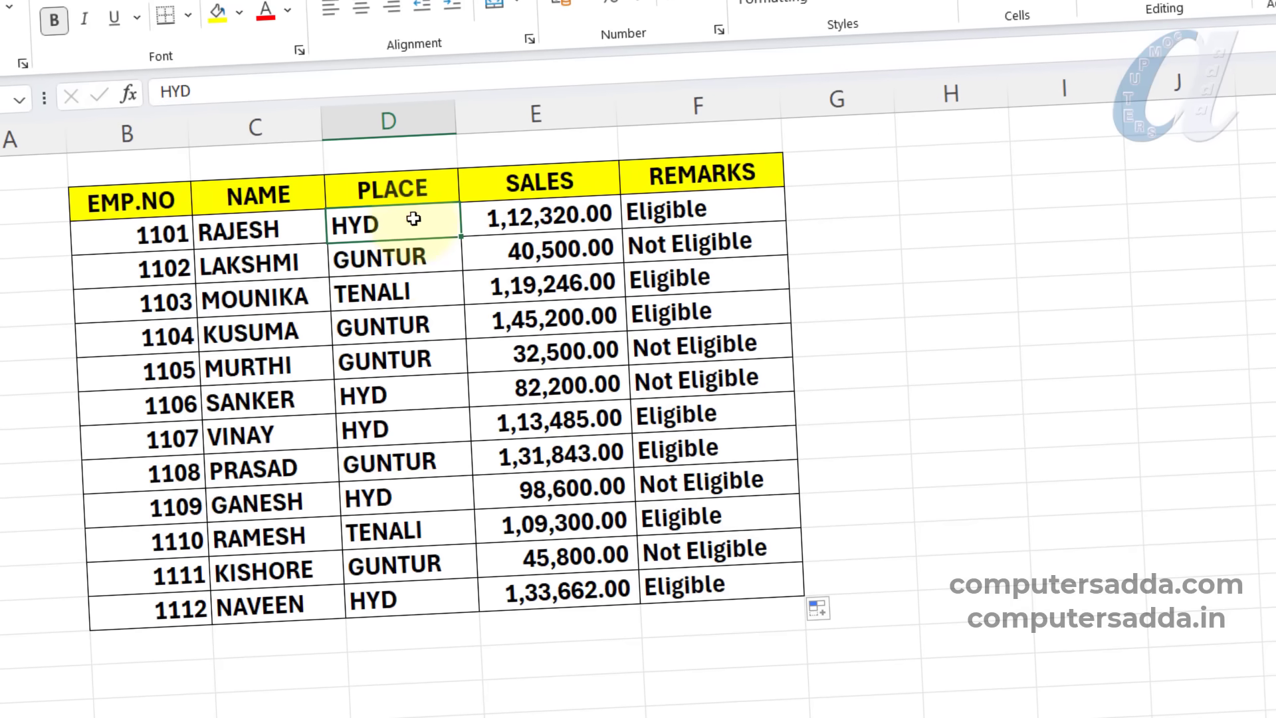
# Compare the PLACE entries with the REMARKS results in the employee table.
pyautogui.moveTo(413, 218); pyautogui.dragTo(433, 588)
pyautogui.moveTo(732, 206); pyautogui.dragTo(738, 589)
pyautogui.click(658, 210)
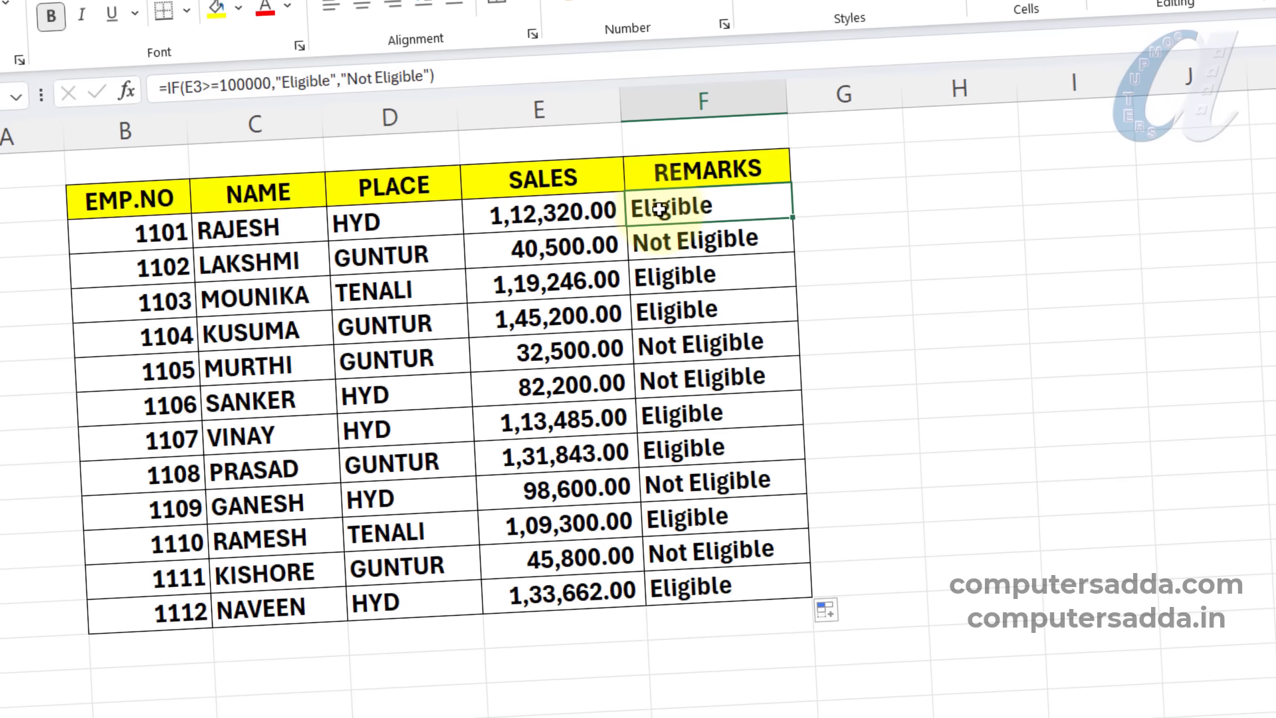
# Nest the formula in F3 inside an outer IF by inserting if(D3="HYD", before the existing sales test.
pyautogui.doubleClick(652, 208)
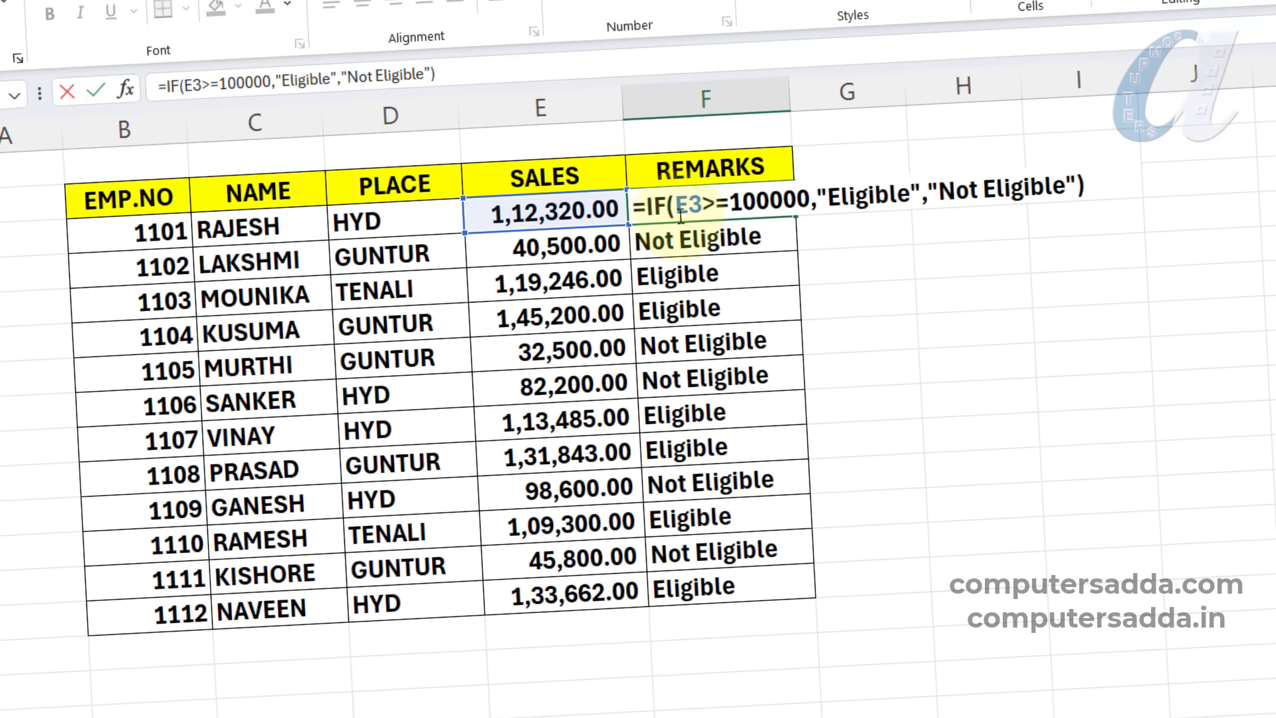
pyautogui.write('if(')
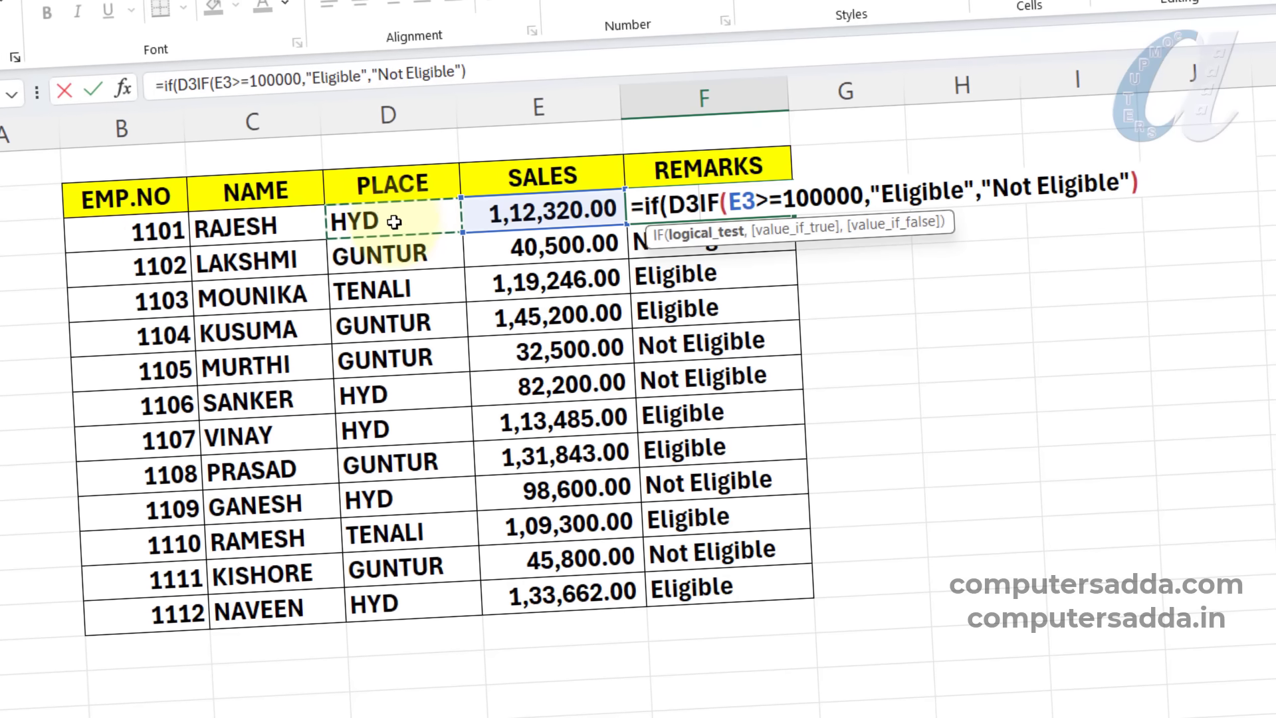
pyautogui.write('=')
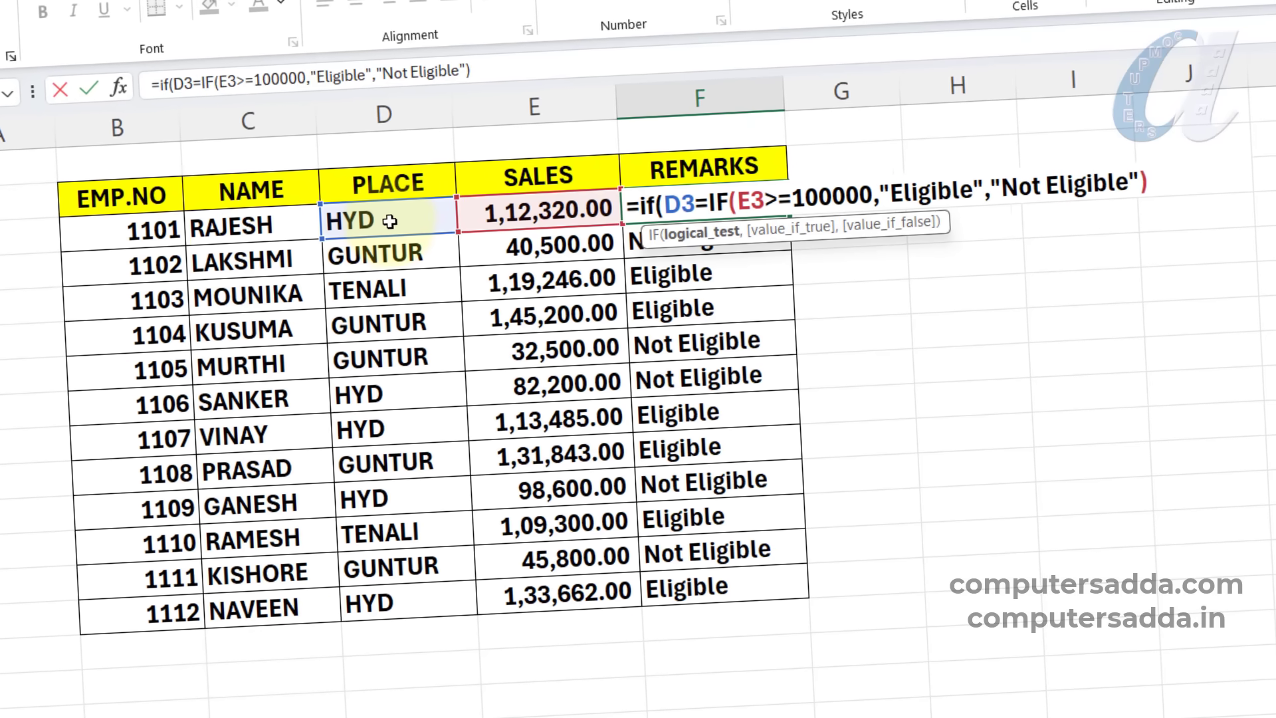
pyautogui.write('"hy')
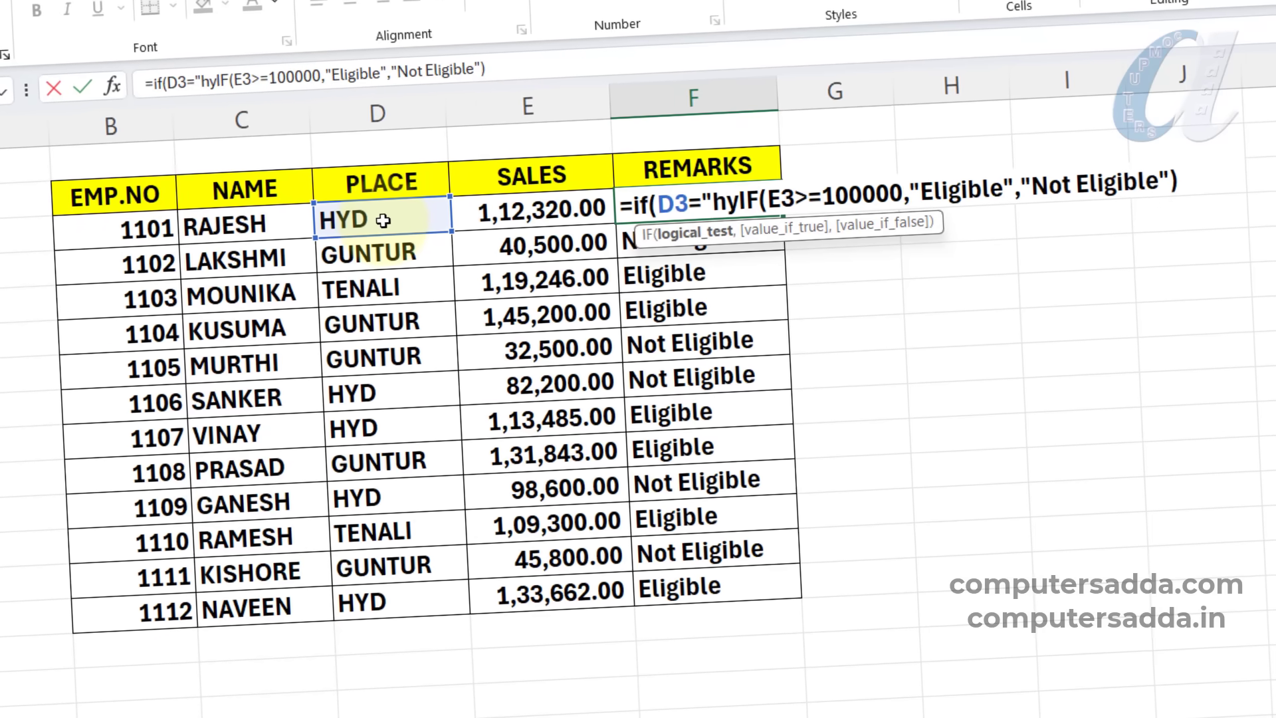
pyautogui.write('d')
pyautogui.press('BackSpace')
pyautogui.press('BackSpace')
pyautogui.press('BackSpace')
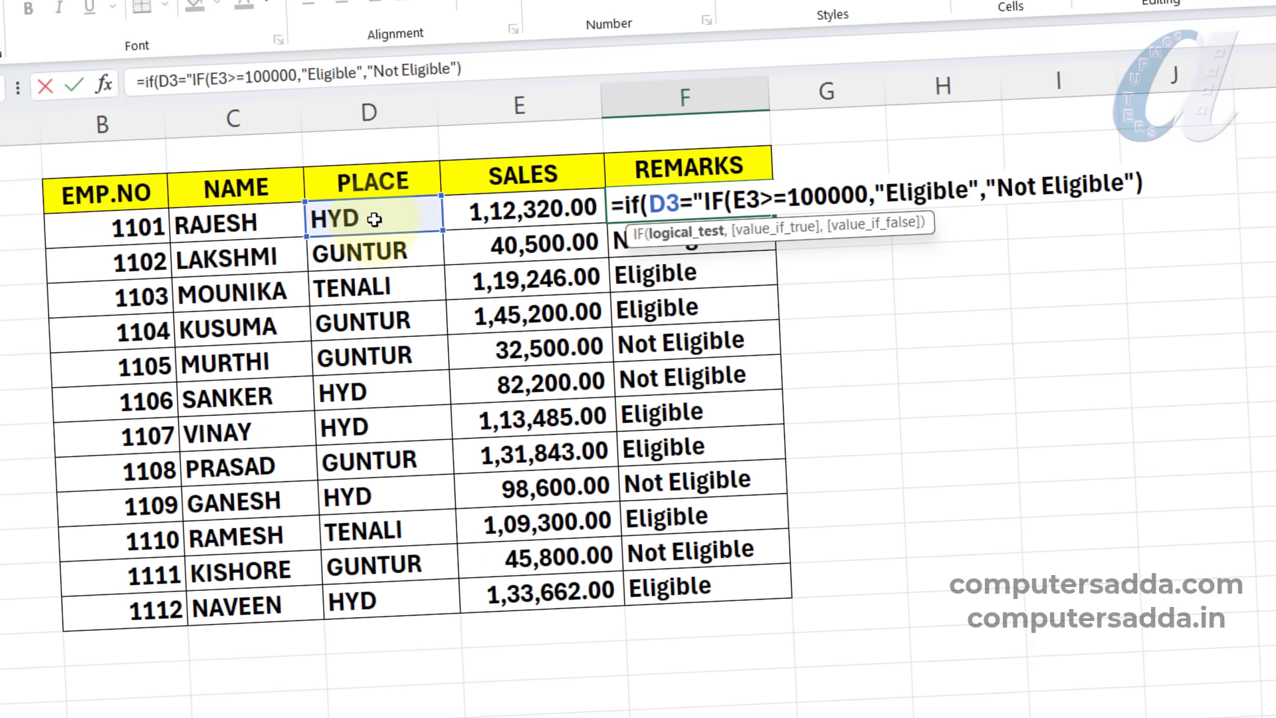
pyautogui.write('HYD')
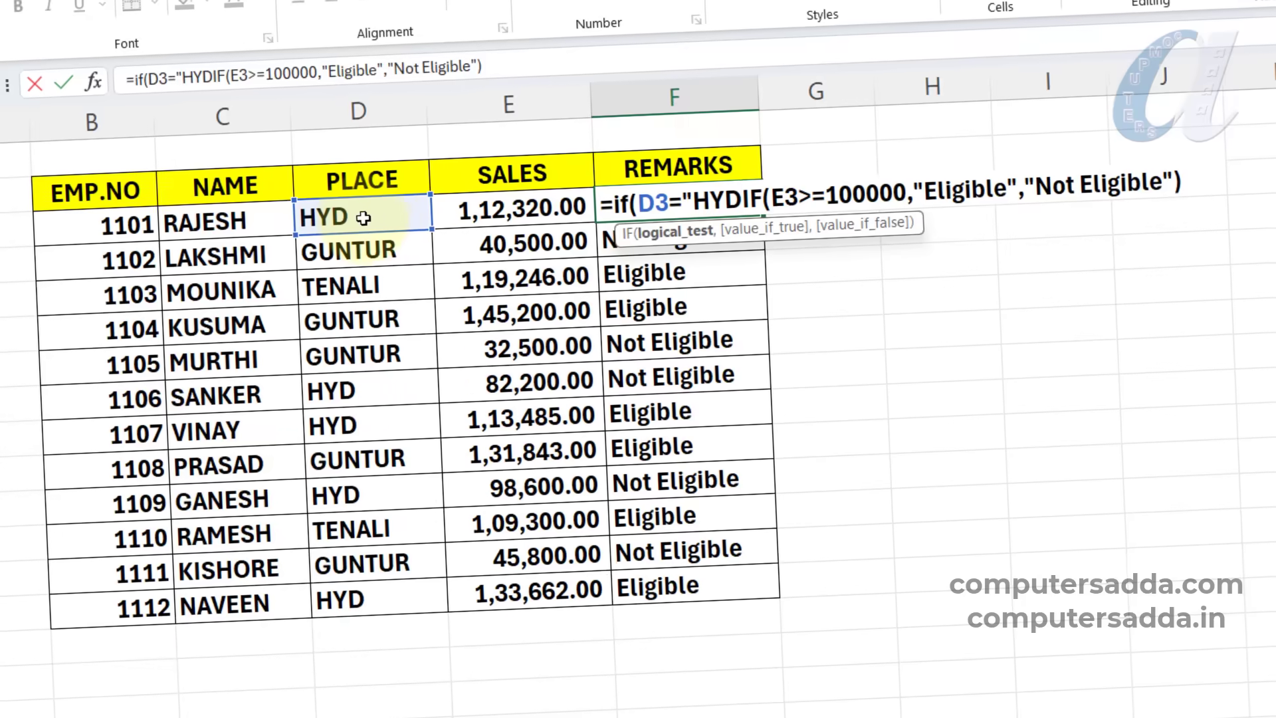
pyautogui.write('"')
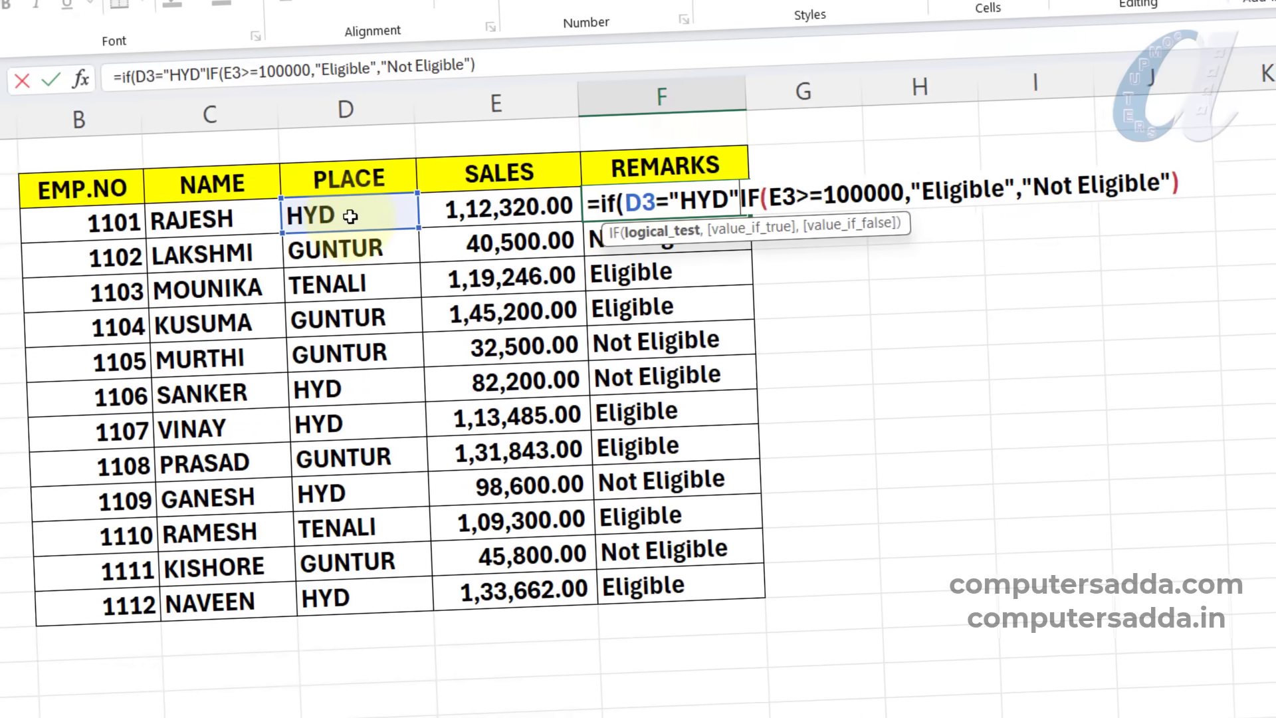
pyautogui.write(',')
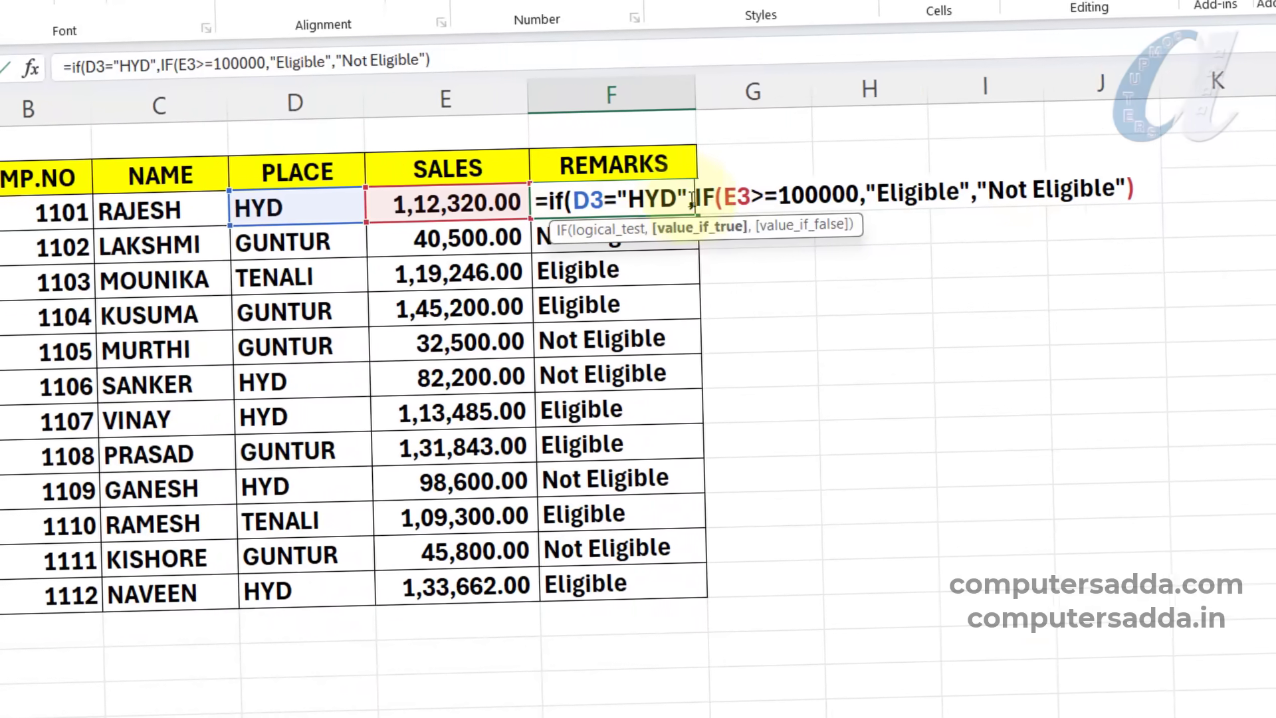
# Complete the nested formula in F3 with "Not Eligible" as the outer IF's false value and a closing parenthesis.
pyautogui.moveTo(694, 198); pyautogui.dragTo(1160, 196)
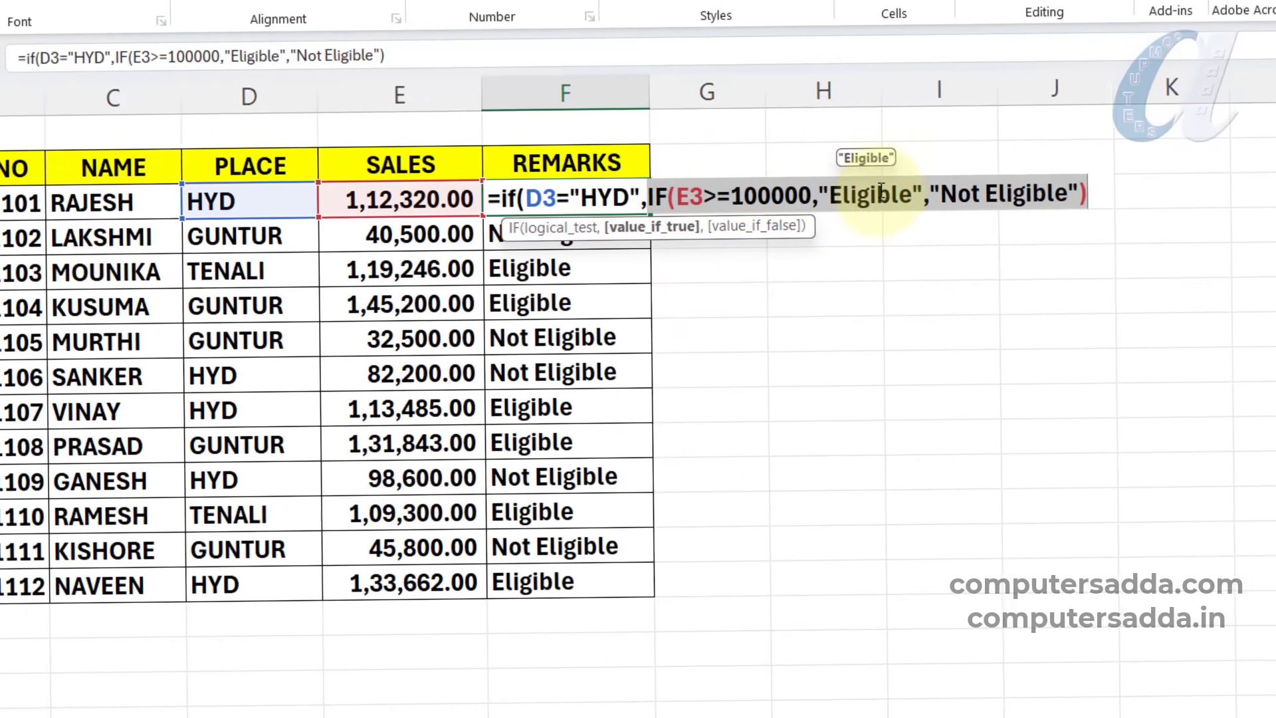
pyautogui.click(730, 197)
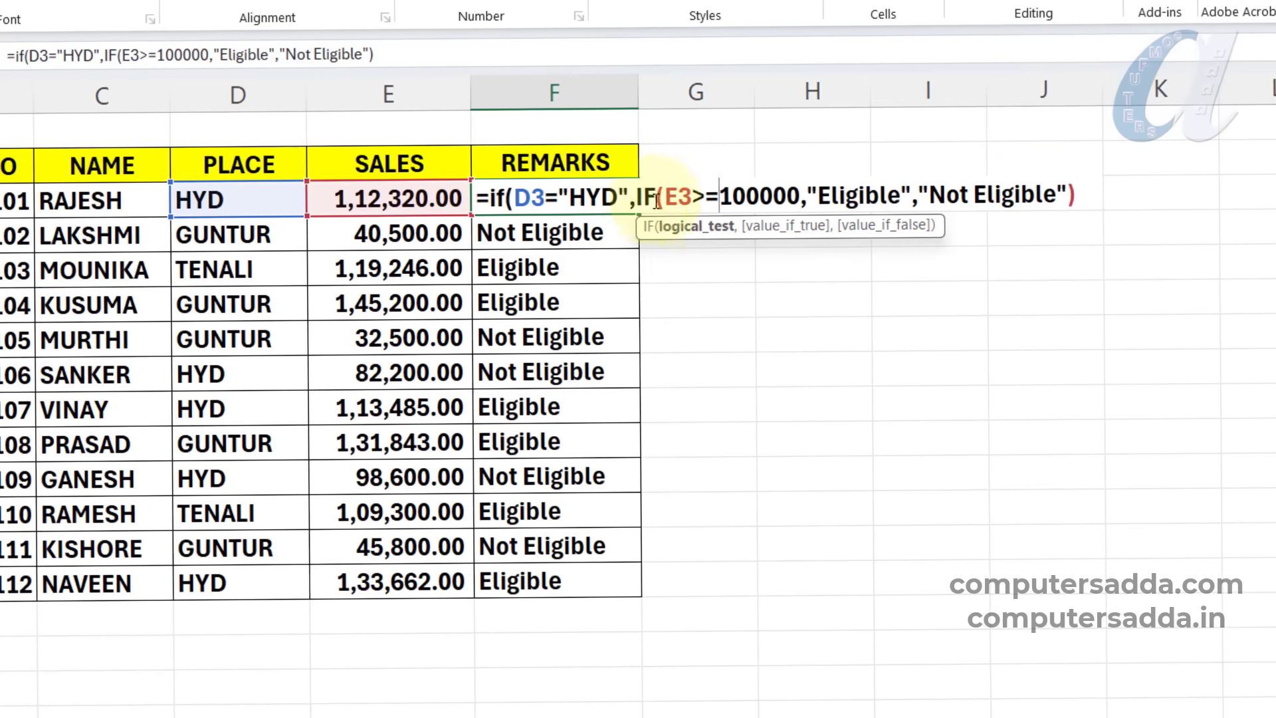
pyautogui.click(1090, 195)
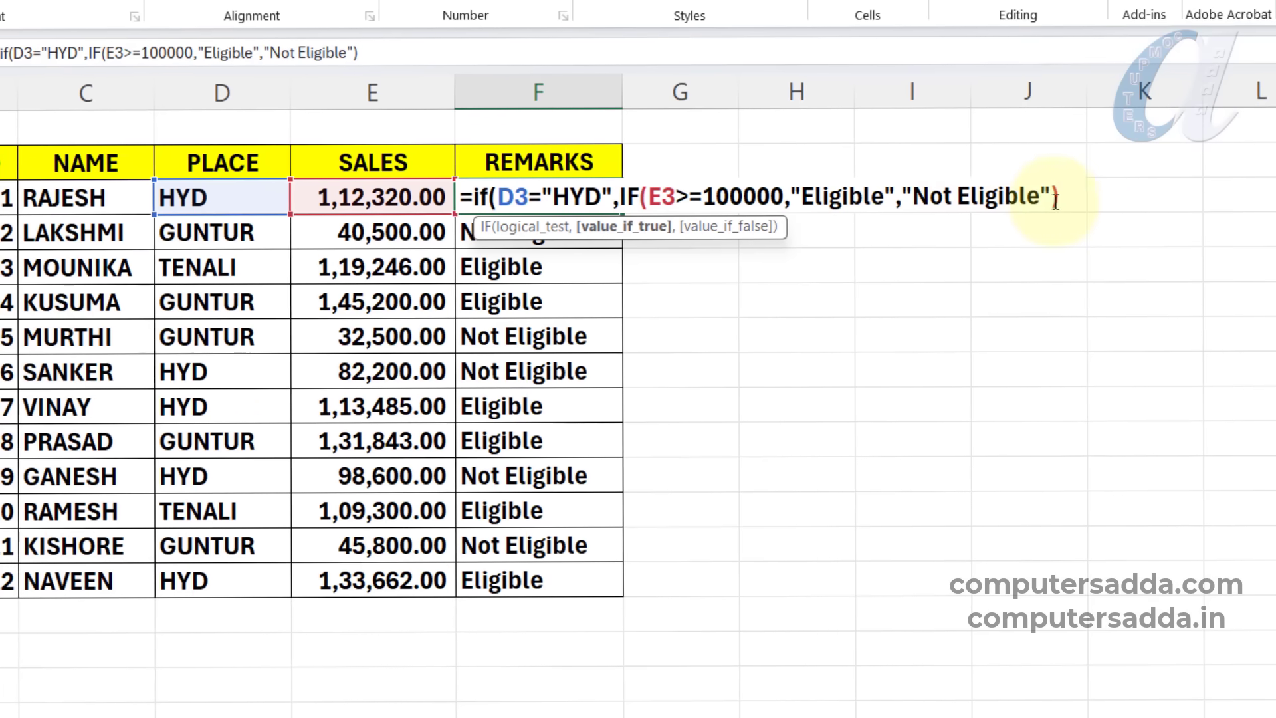
pyautogui.write(',"Not Eligible')
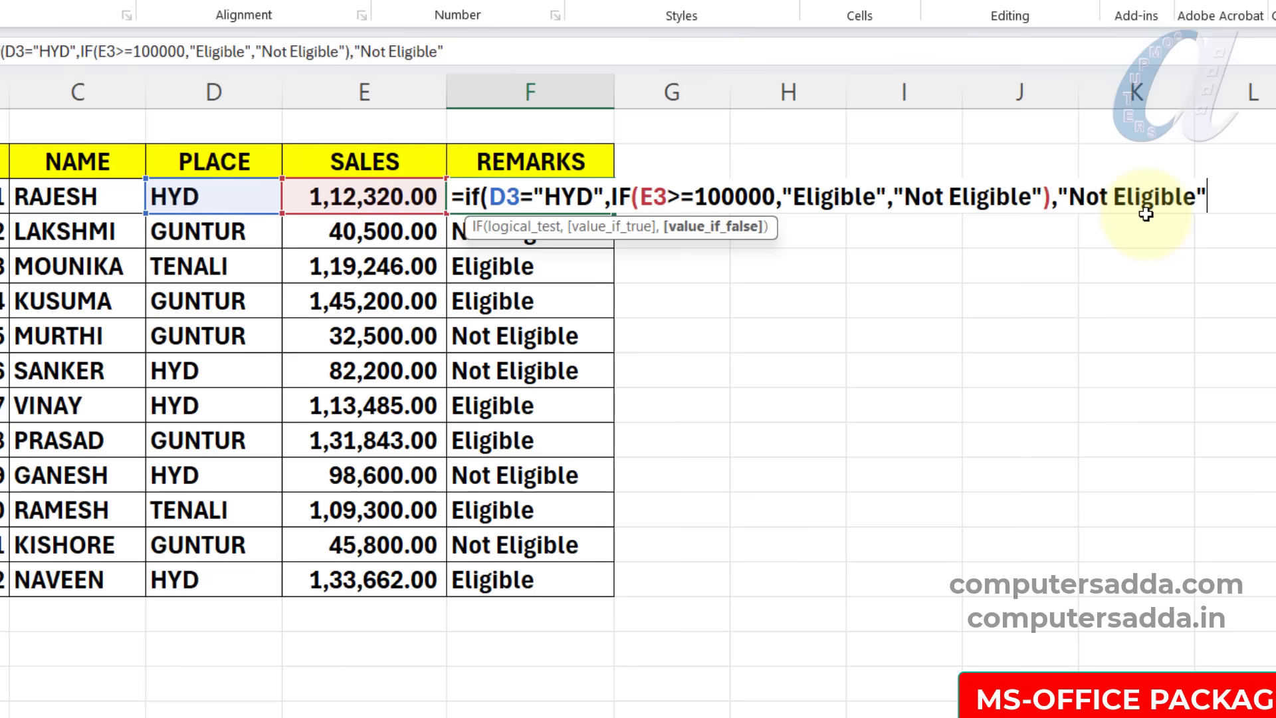
pyautogui.write(')')
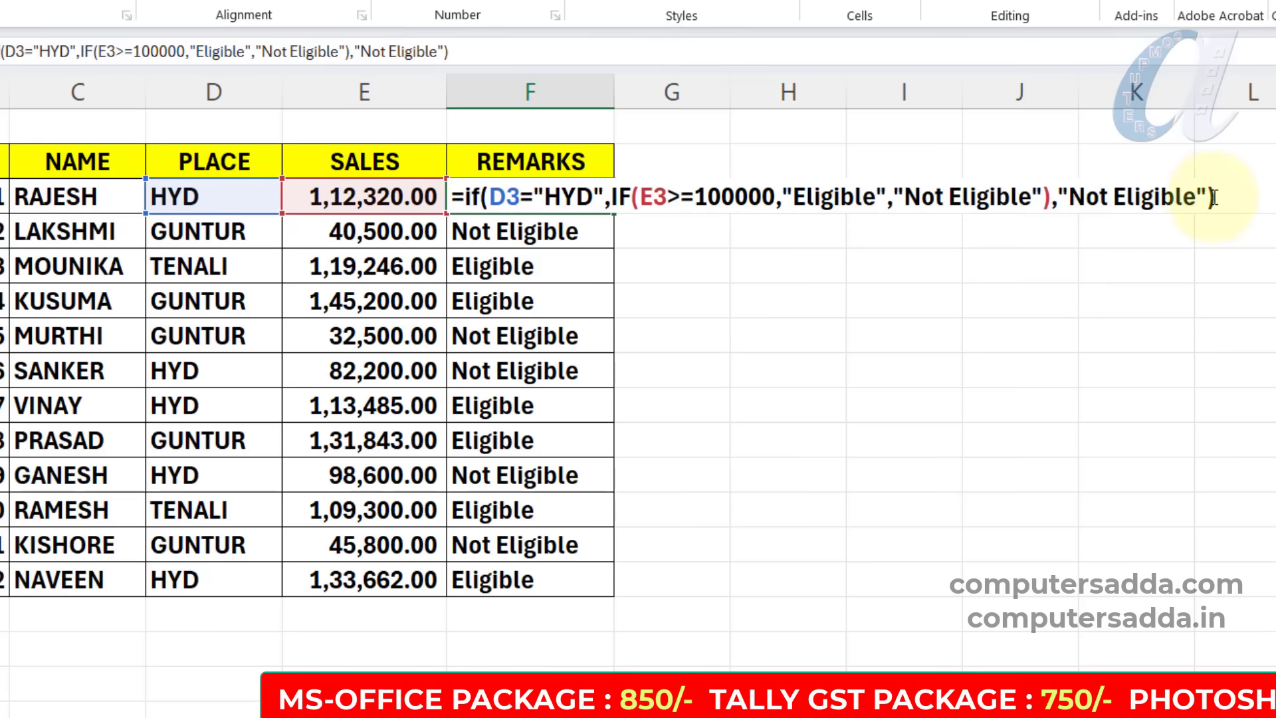
pyautogui.press('Return')
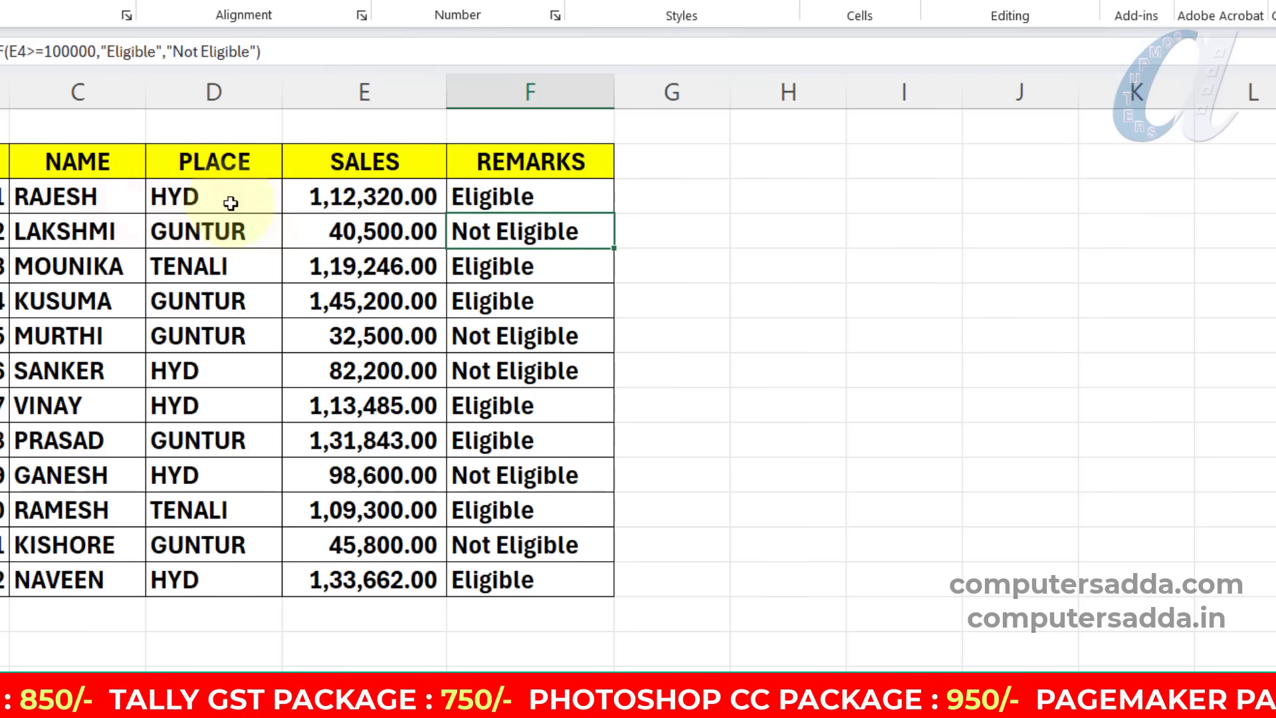
# Fill the nested IF formula from F3 down to F14 and check the REMARKS results against the SALES column.
pyautogui.click(522, 196)
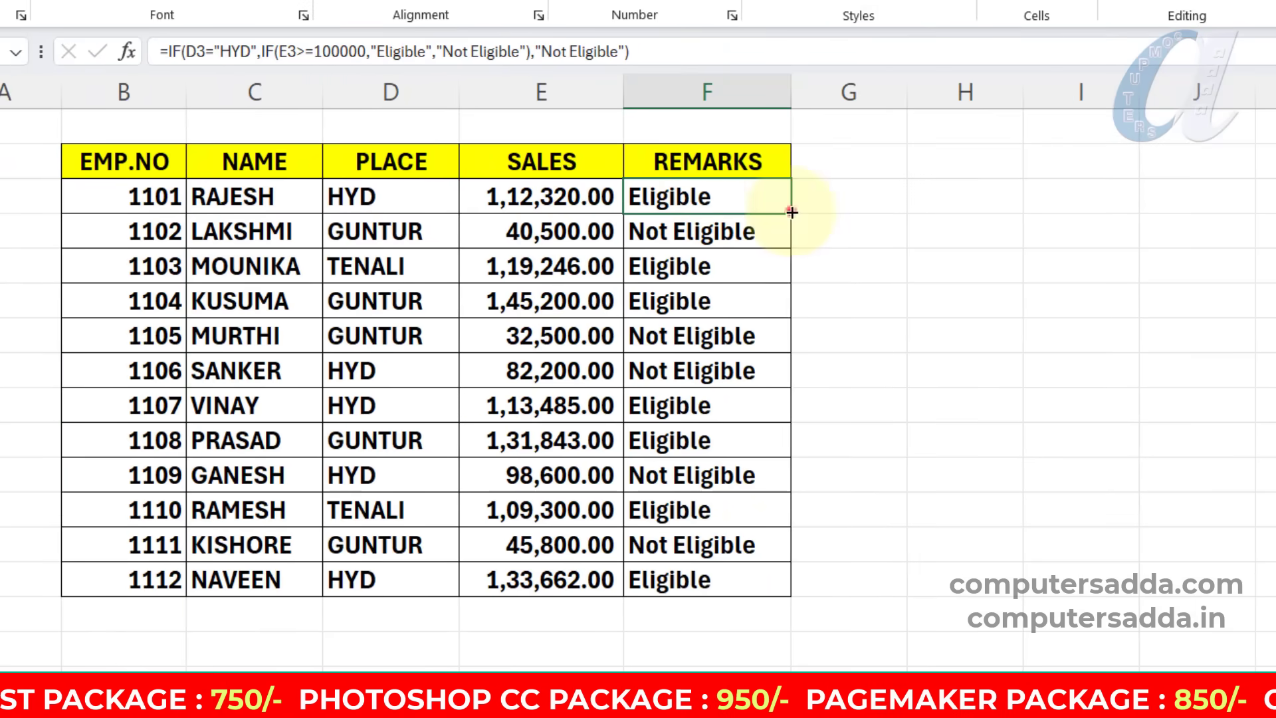
pyautogui.moveTo(791, 212); pyautogui.dragTo(755, 589)
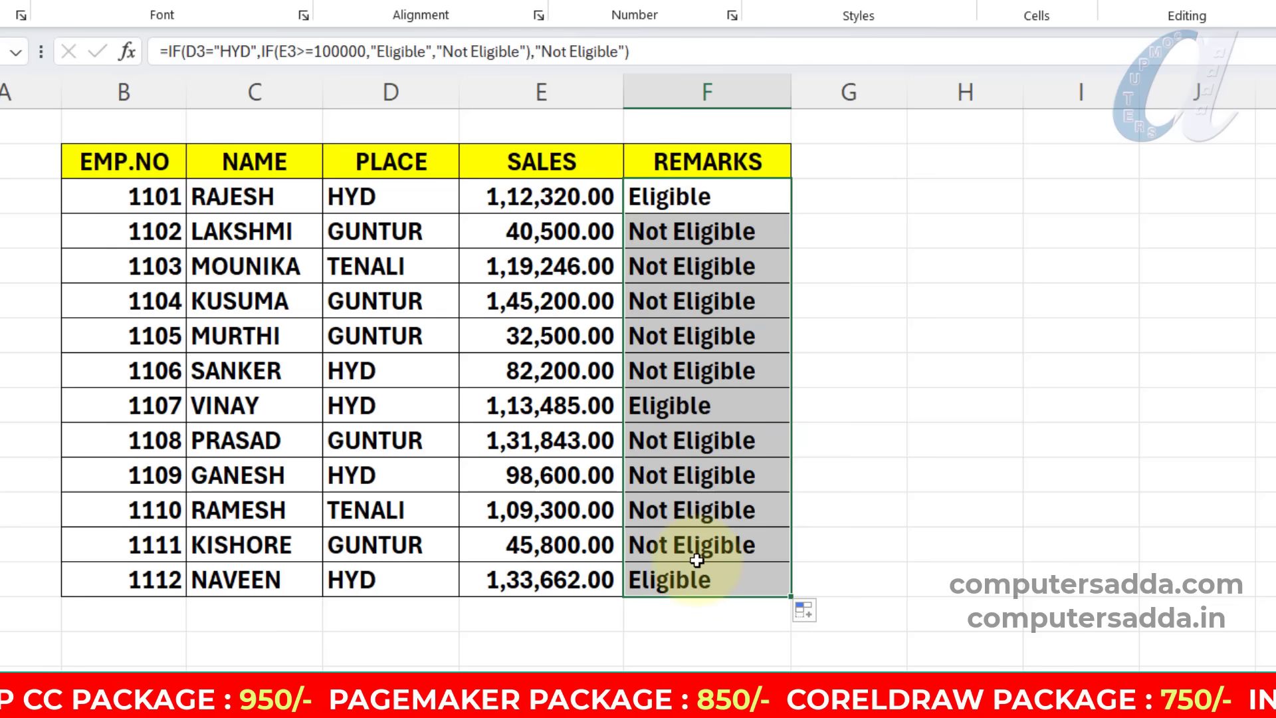
pyautogui.click(685, 266)
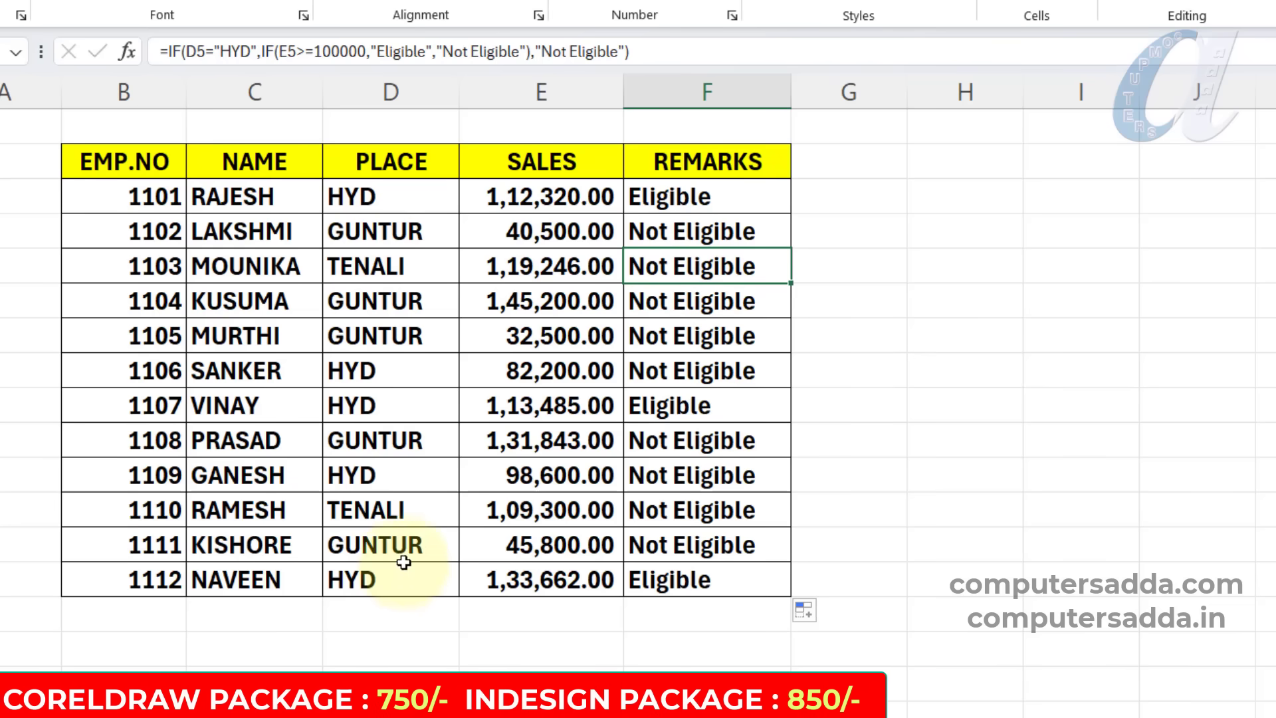
pyautogui.moveTo(583, 193); pyautogui.dragTo(558, 579)
pyautogui.moveTo(753, 200); pyautogui.dragTo(727, 568)
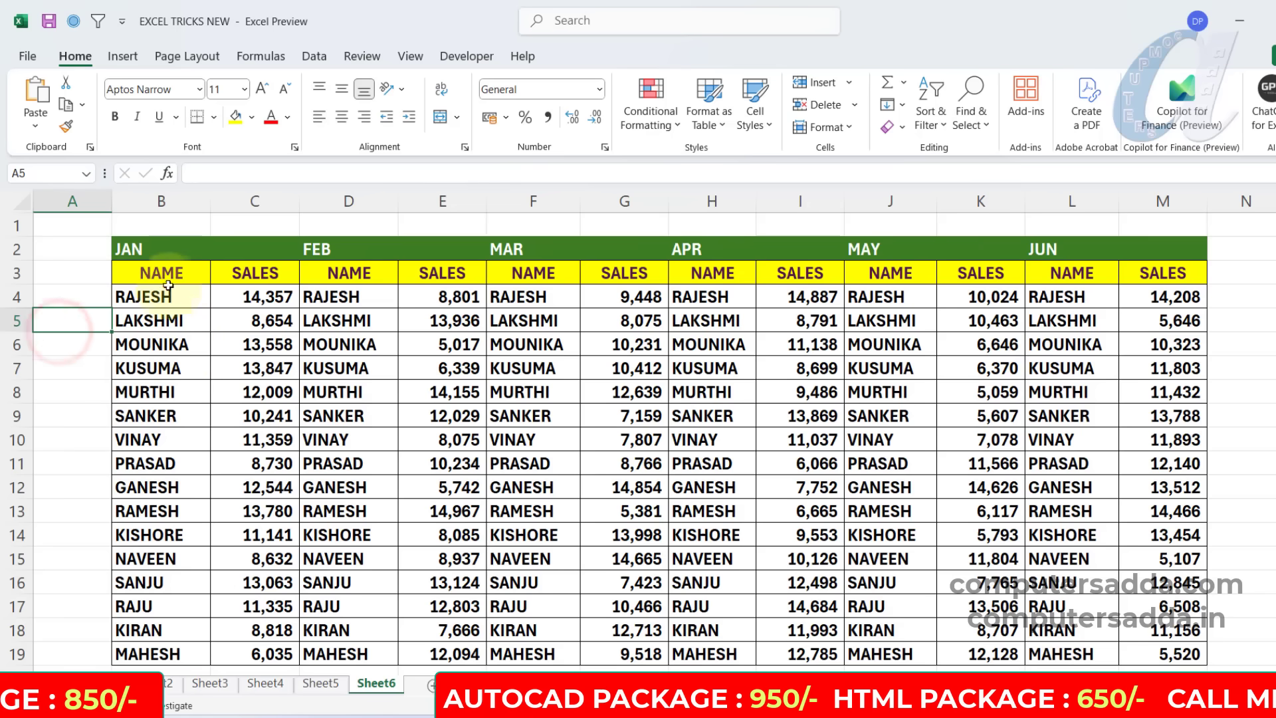
# Examine the NAME and SALES columns under JAN and the month headings in row 2 of the monthly sales table.
pyautogui.moveTo(170, 273); pyautogui.dragTo(166, 652)
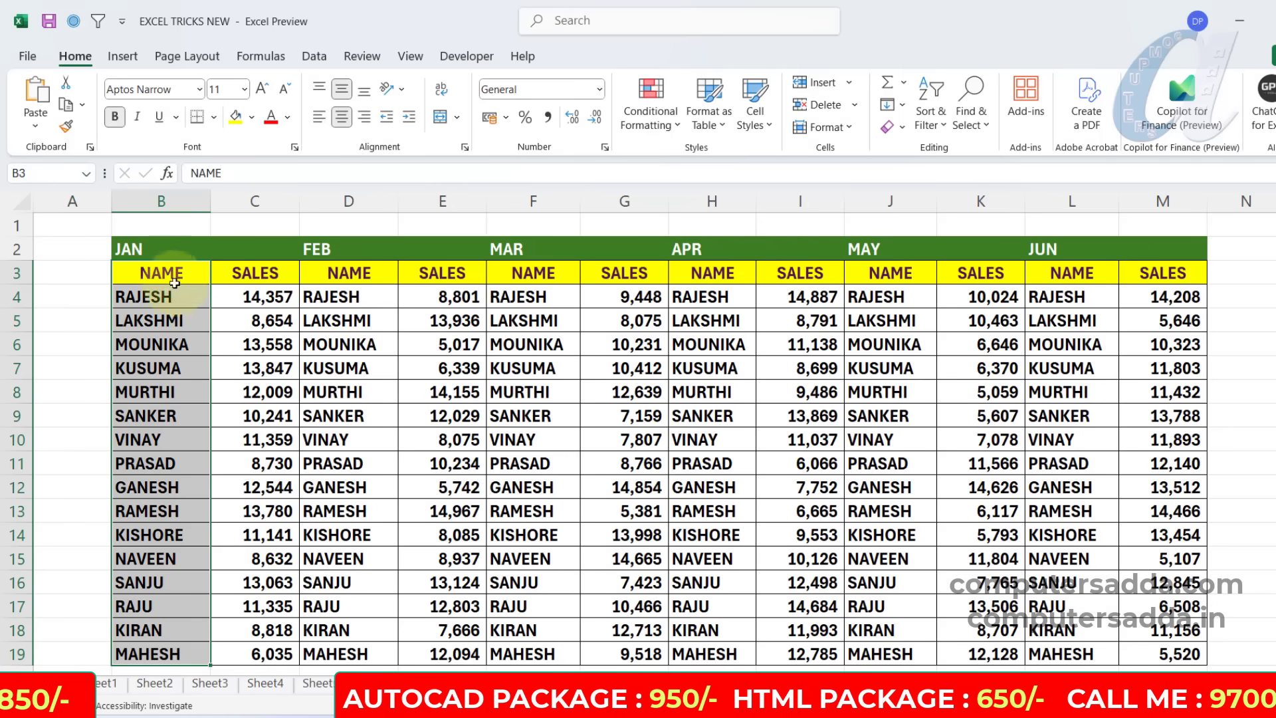
pyautogui.moveTo(248, 274); pyautogui.dragTo(266, 606)
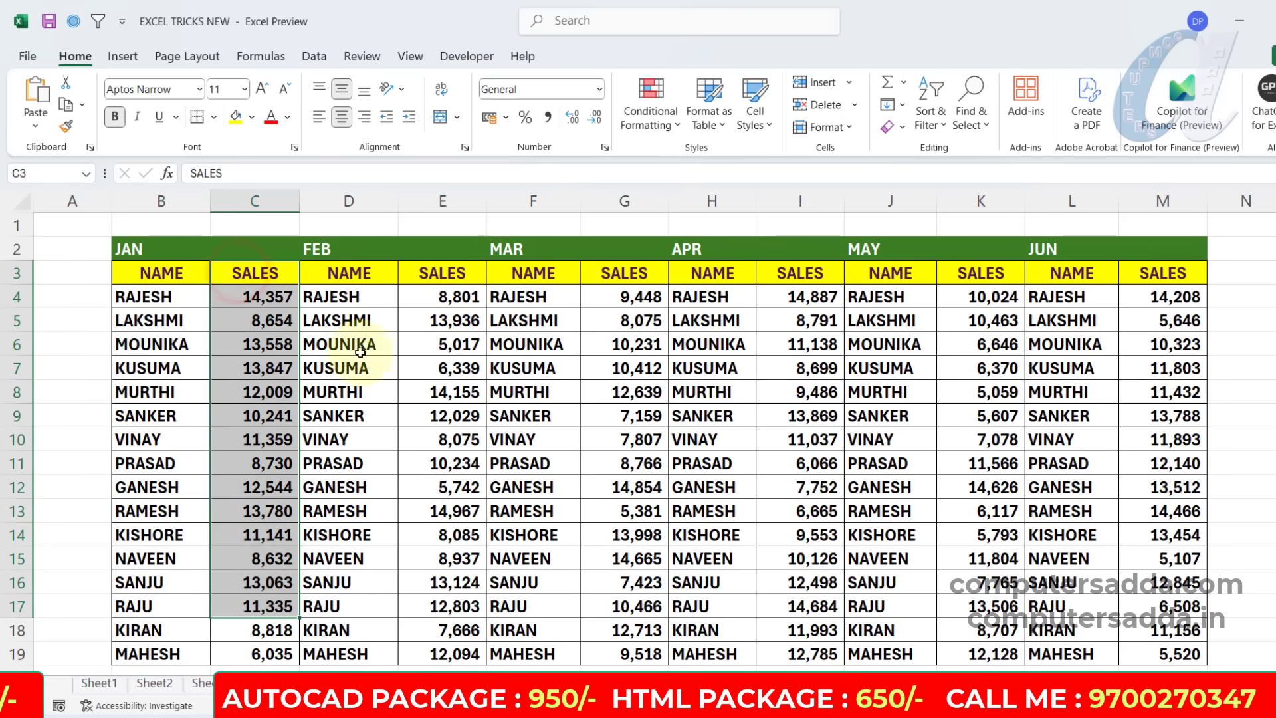
pyautogui.click(162, 248)
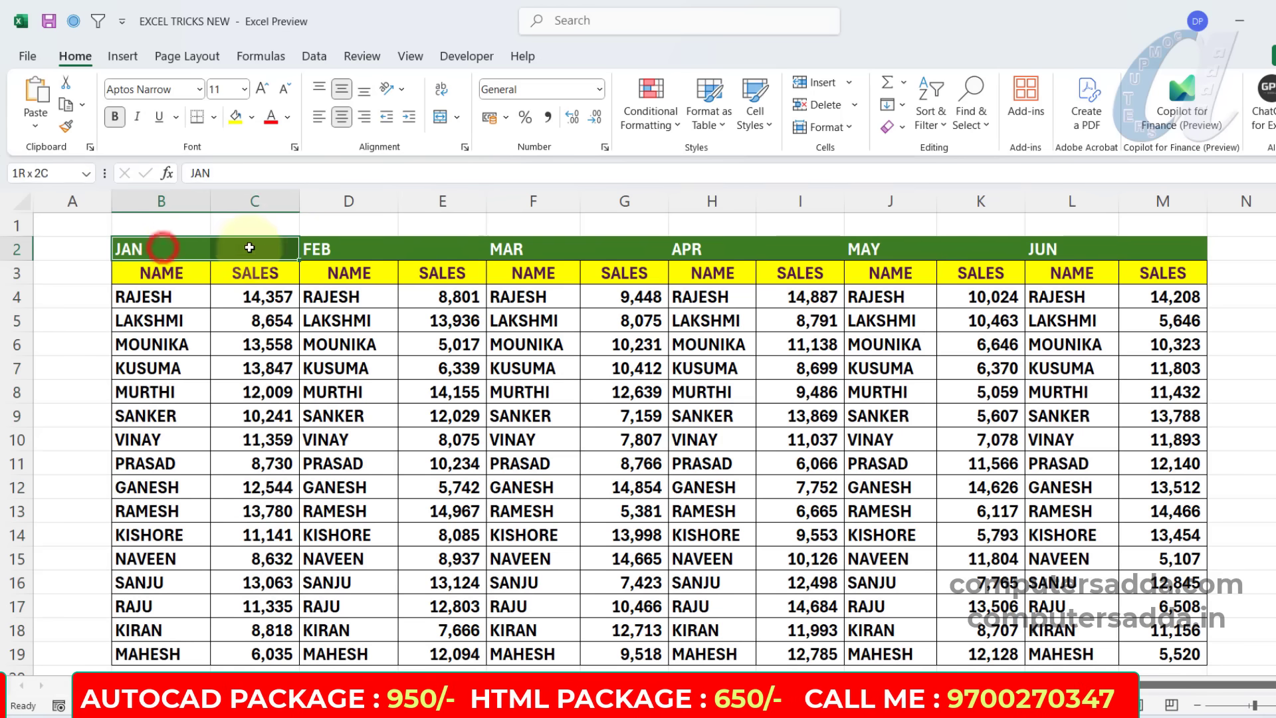
pyautogui.moveTo(347, 248); pyautogui.dragTo(483, 251)
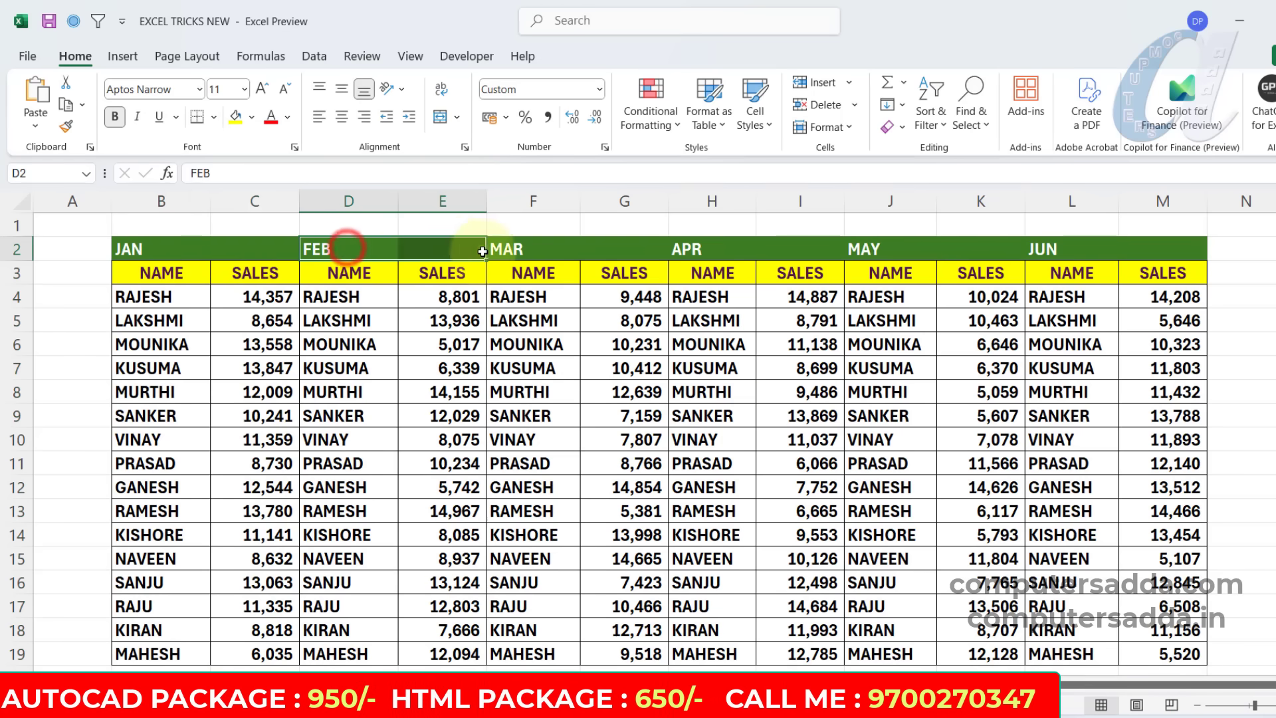
pyautogui.click(163, 250)
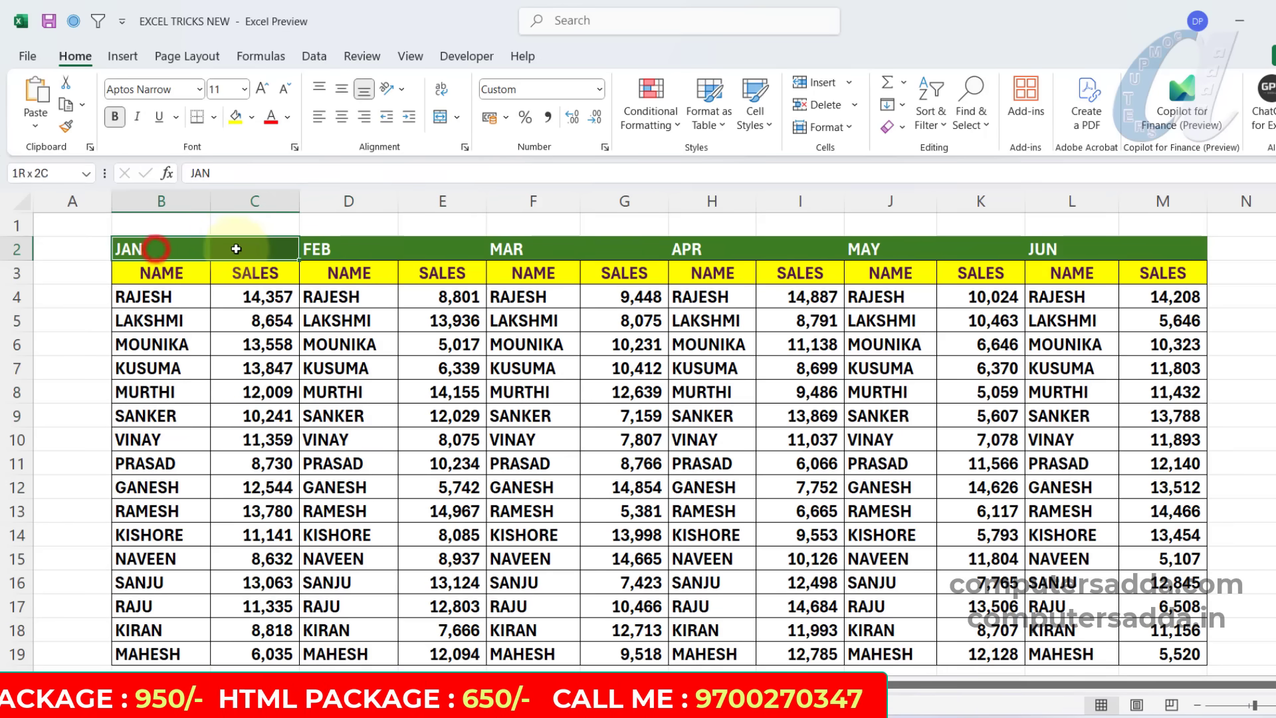
pyautogui.click(161, 273)
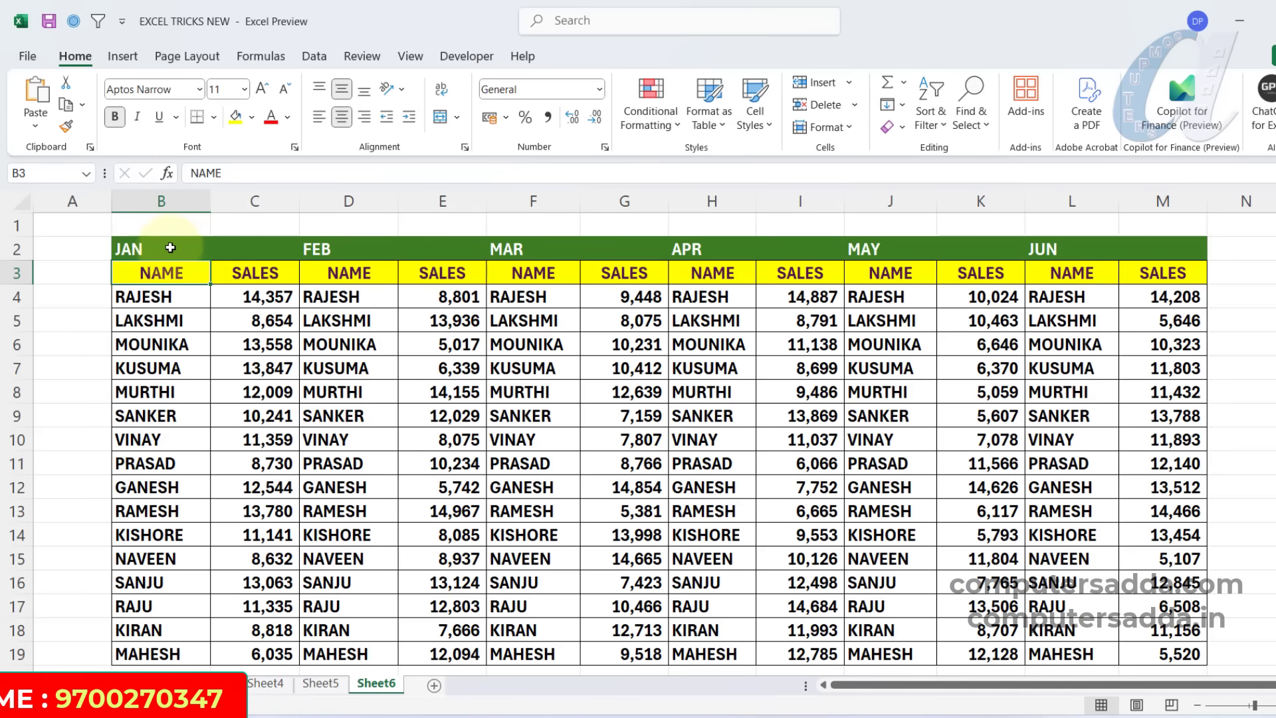
# Try to merge and center the month headings one by one over their column pairs, starting with JAN and FEB.
pyautogui.moveTo(167, 247); pyautogui.dragTo(251, 246)
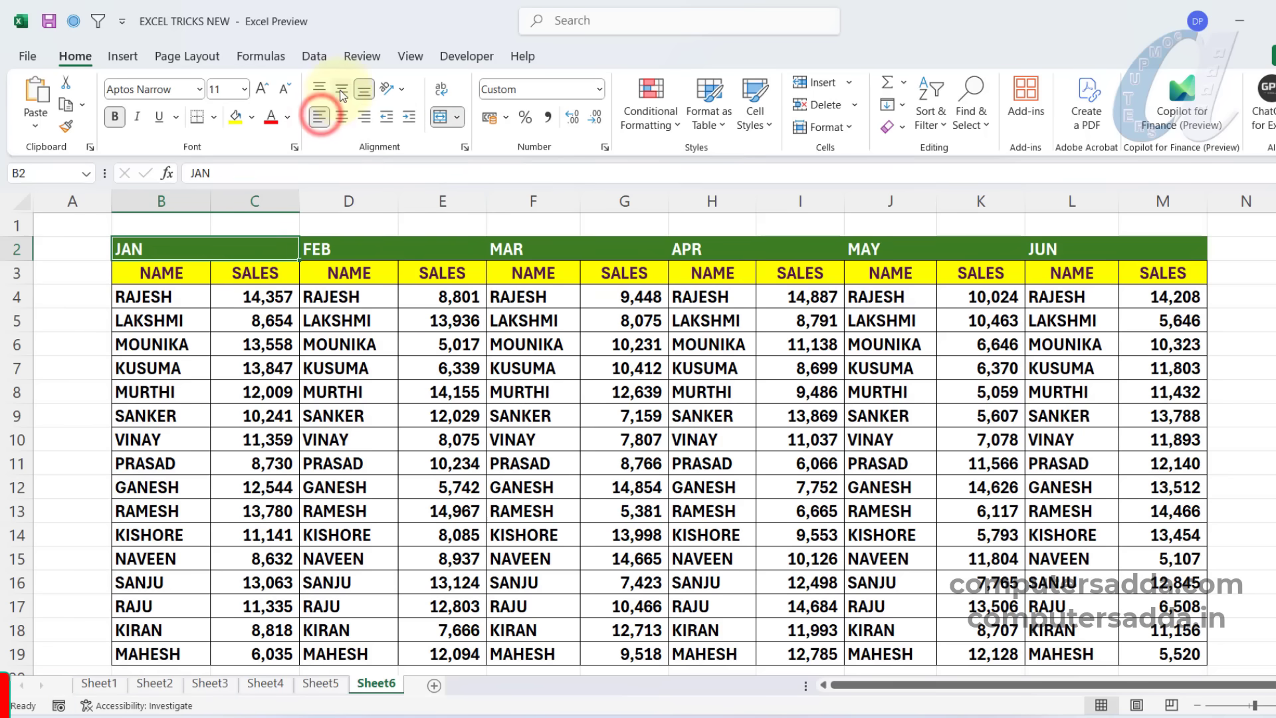
pyautogui.click(341, 118)
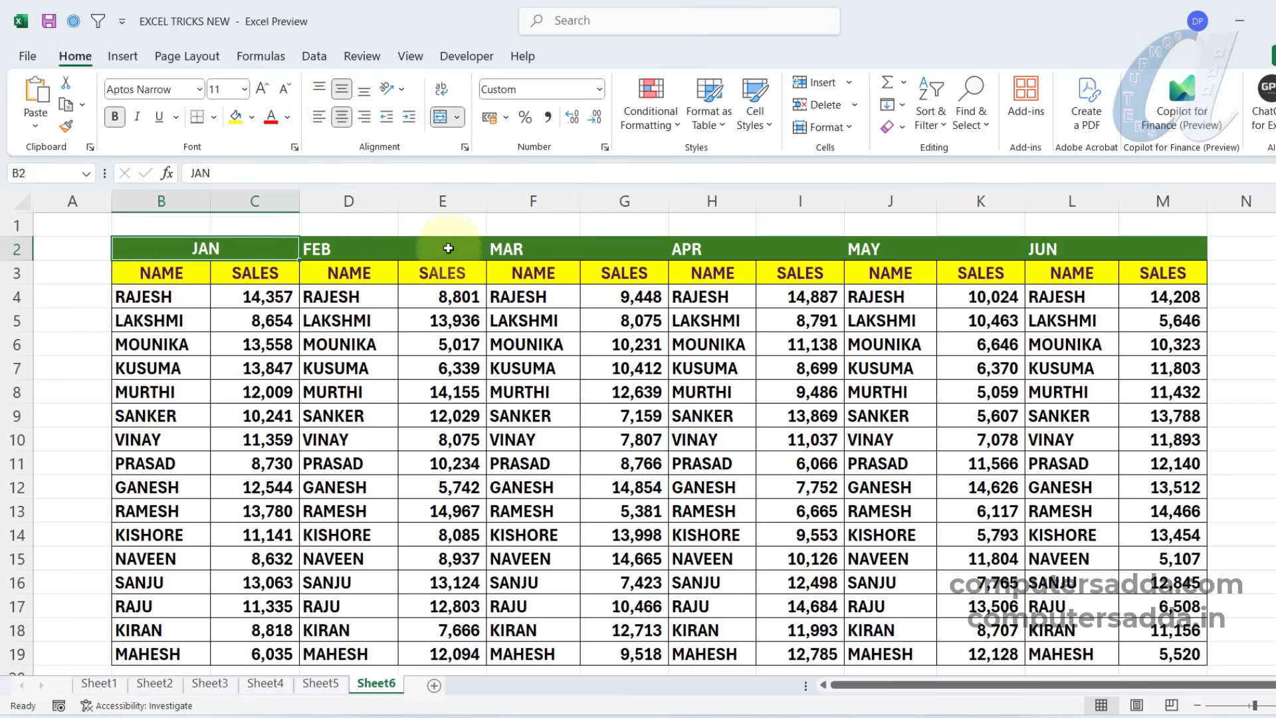
pyautogui.moveTo(357, 250); pyautogui.dragTo(432, 250)
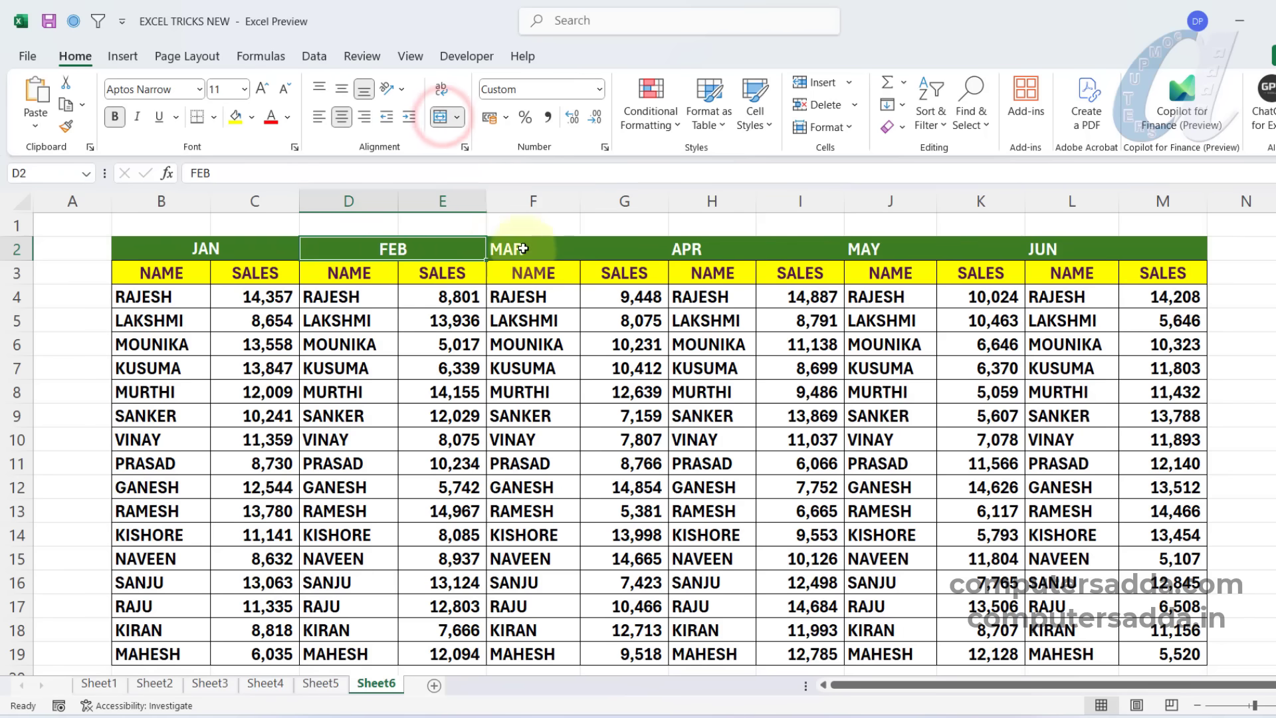
pyautogui.moveTo(523, 249); pyautogui.dragTo(648, 248)
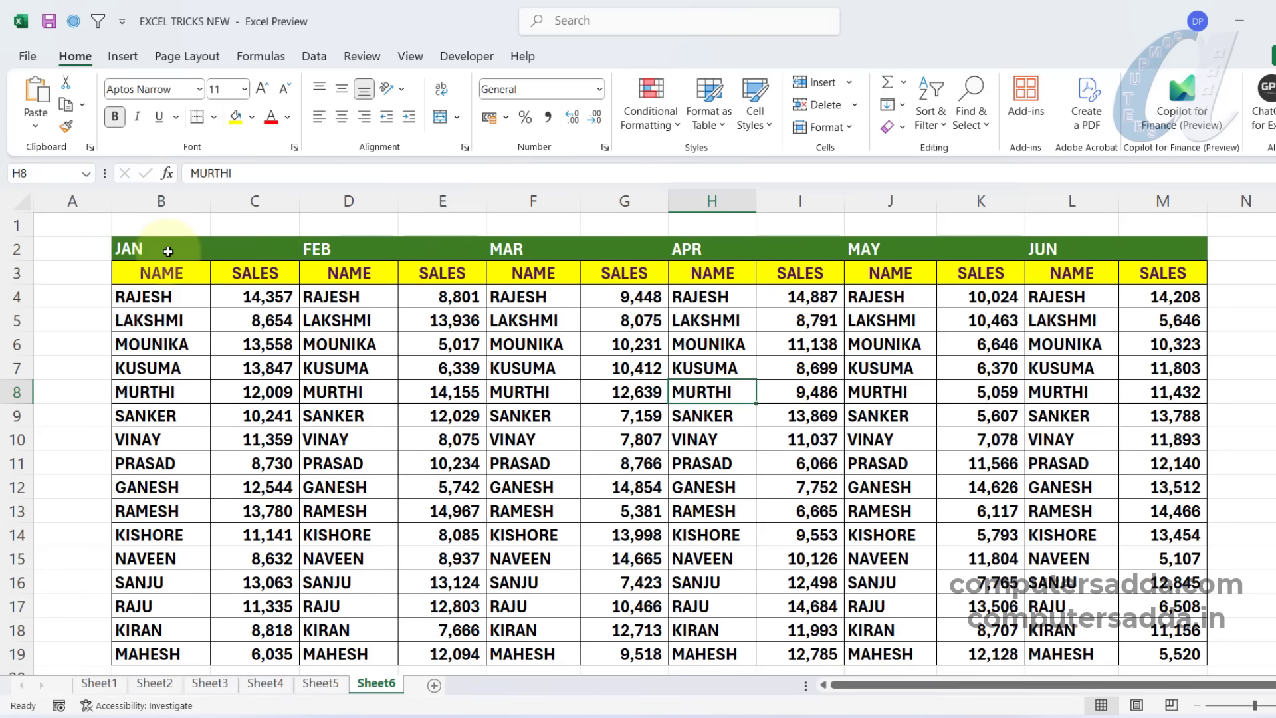
# Set the horizontal alignment of the month headings in B2:M2 to Center Across Selection.
pyautogui.moveTo(154, 248); pyautogui.dragTo(1161, 251)
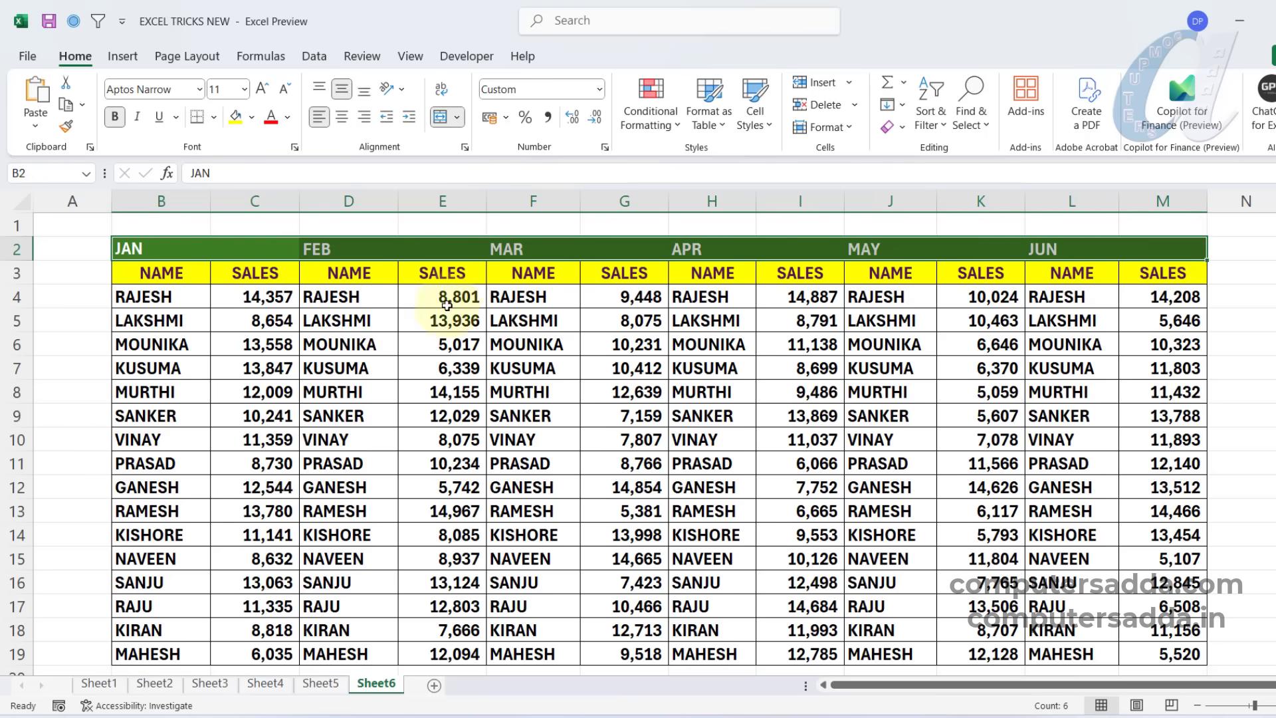
pyautogui.hotkey('ctrl', '1')
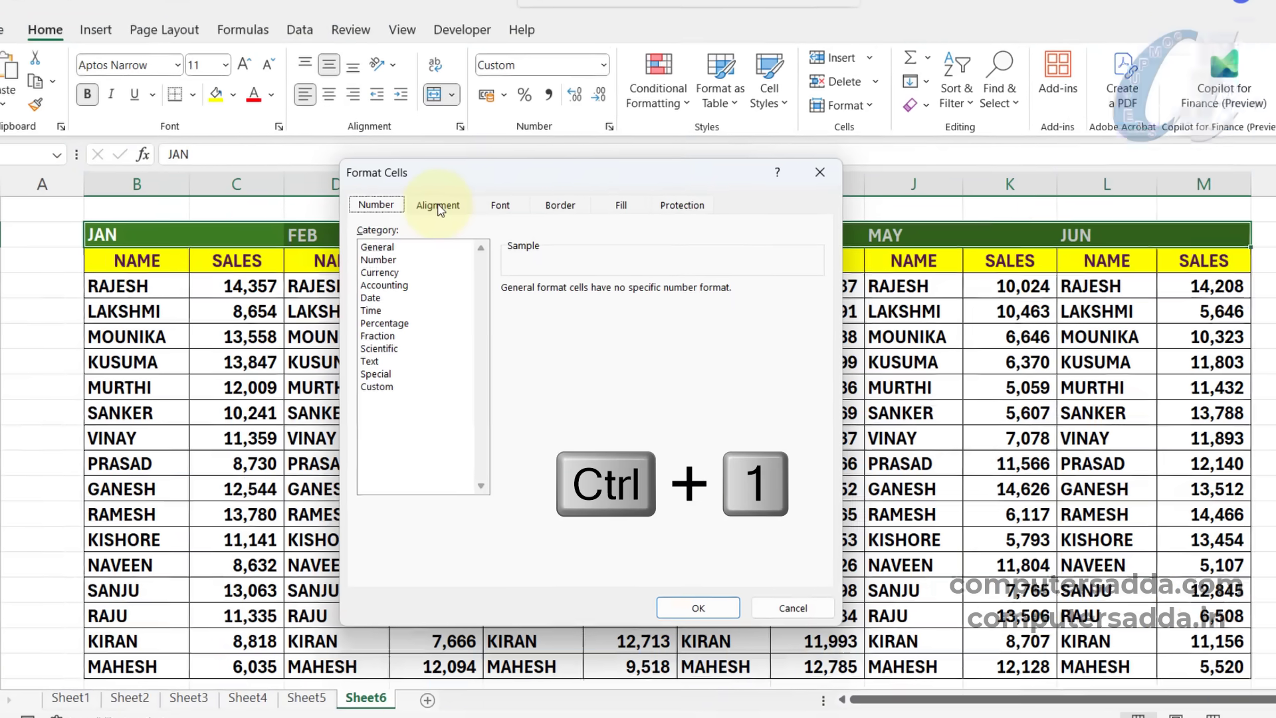
pyautogui.click(444, 223)
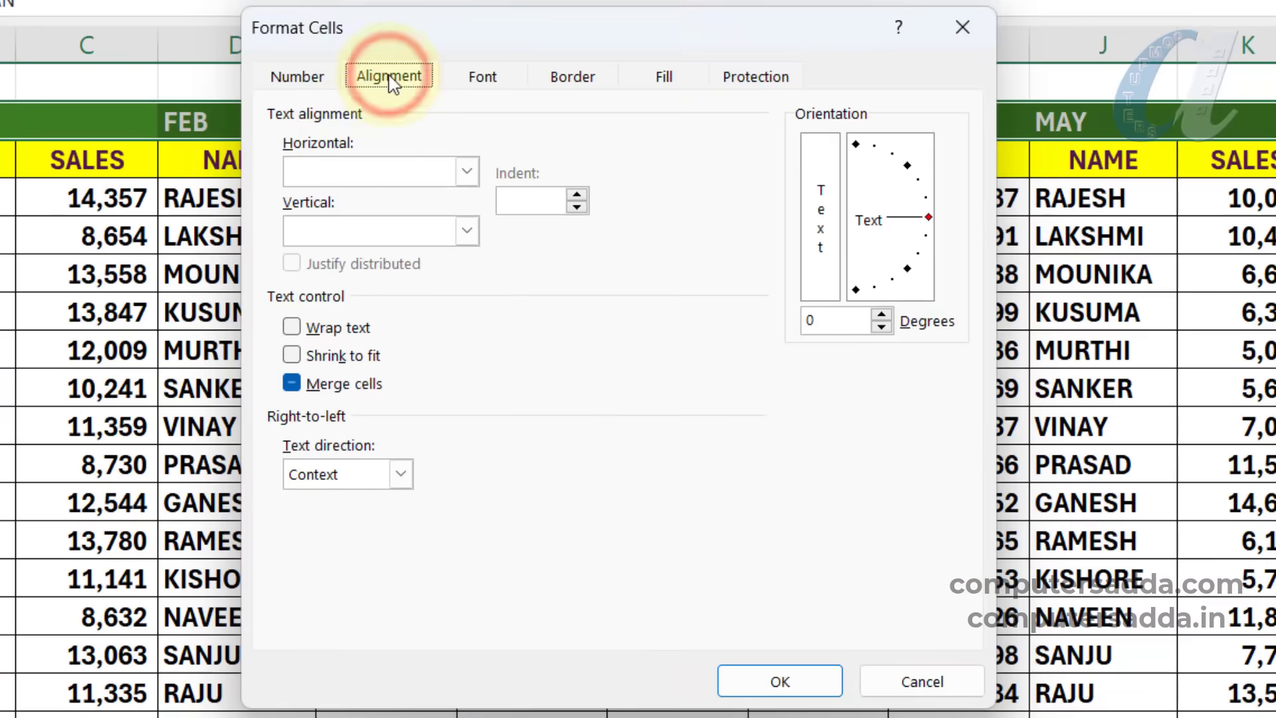
pyautogui.click(468, 171)
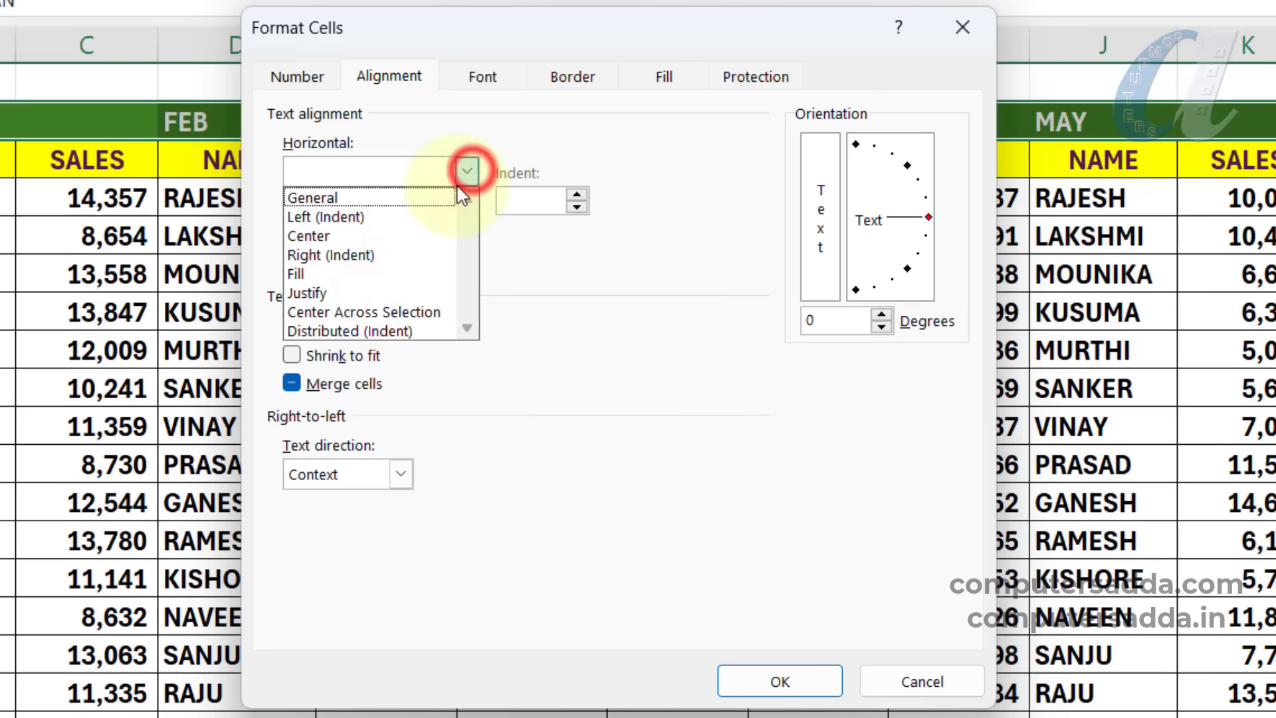
pyautogui.click(415, 312)
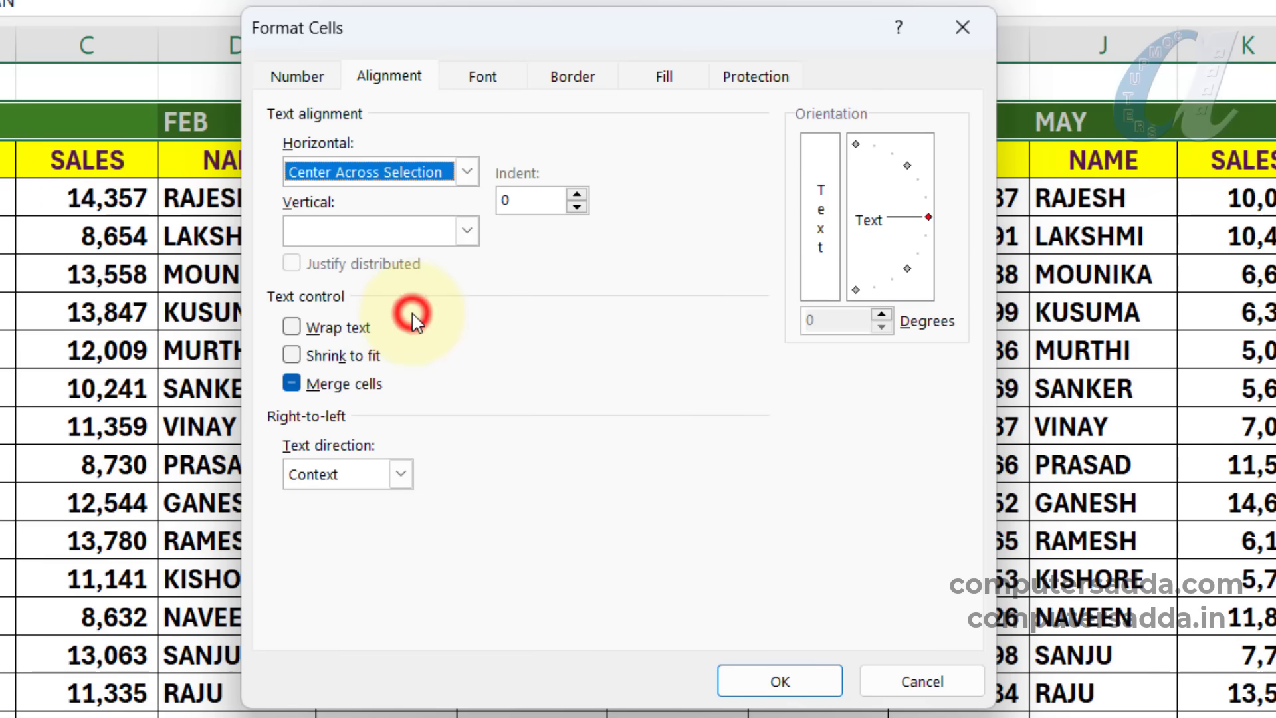
pyautogui.click(779, 681)
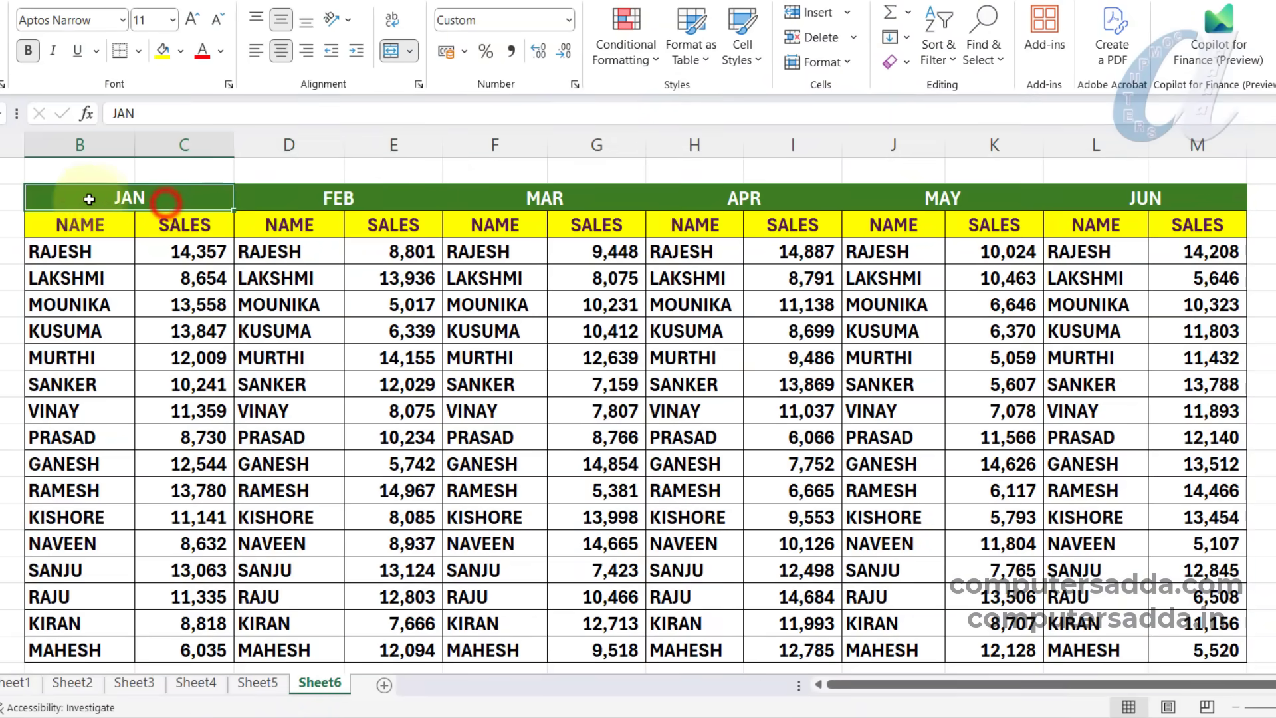
# Inspect the individual cells of the month heading row from JAN to JUN to check how each heading is centered.
pyautogui.click(292, 198)
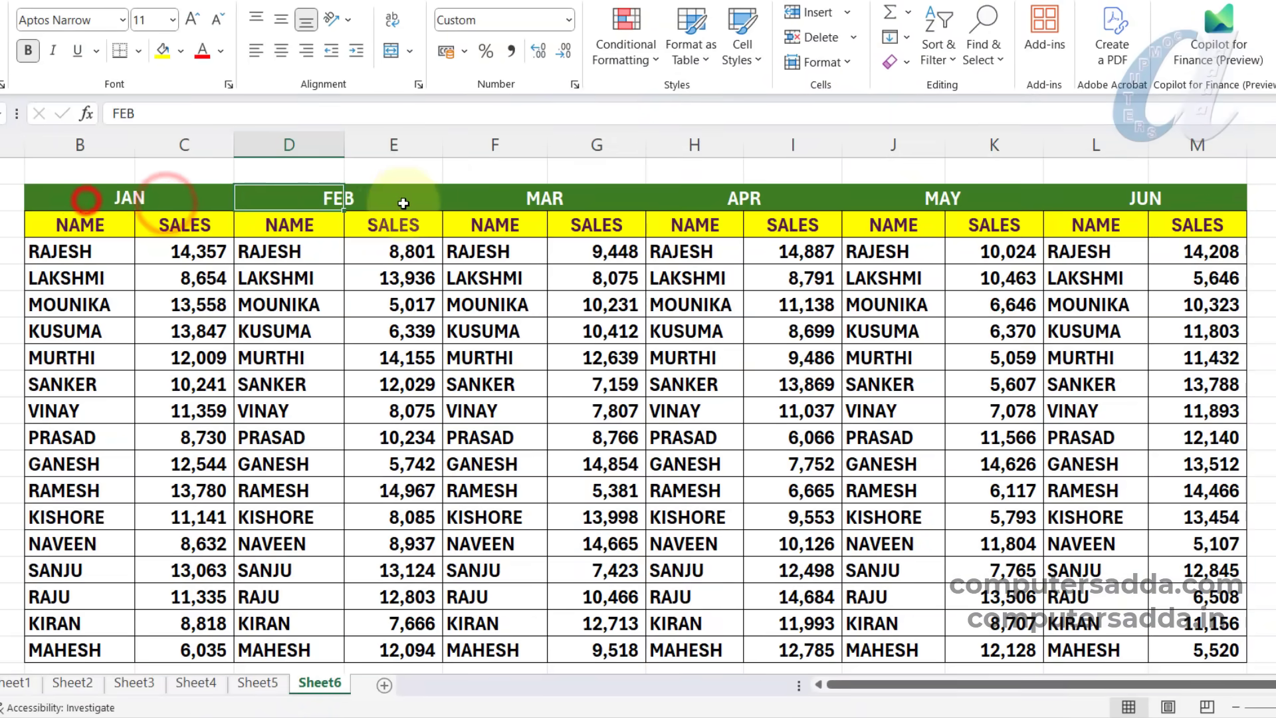
pyautogui.click(391, 198)
pyautogui.click(488, 194)
pyautogui.click(610, 198)
pyautogui.click(699, 197)
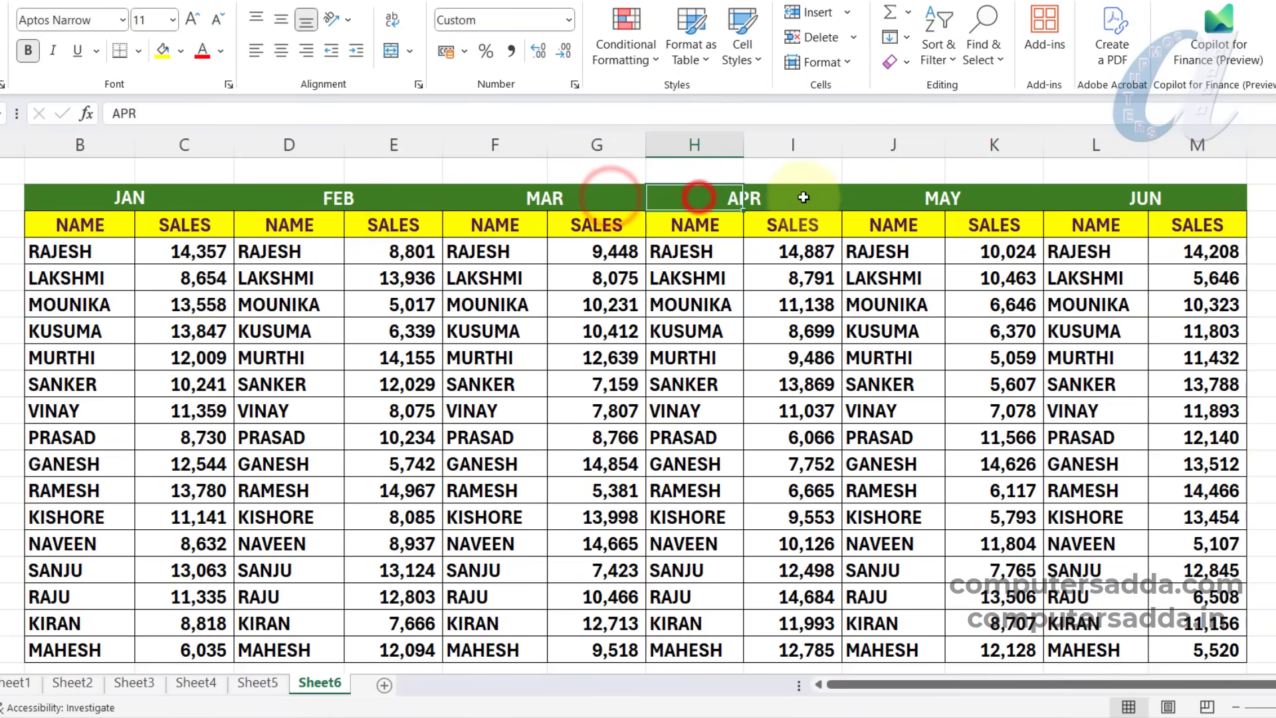
pyautogui.click(801, 197)
pyautogui.click(898, 197)
pyautogui.click(982, 197)
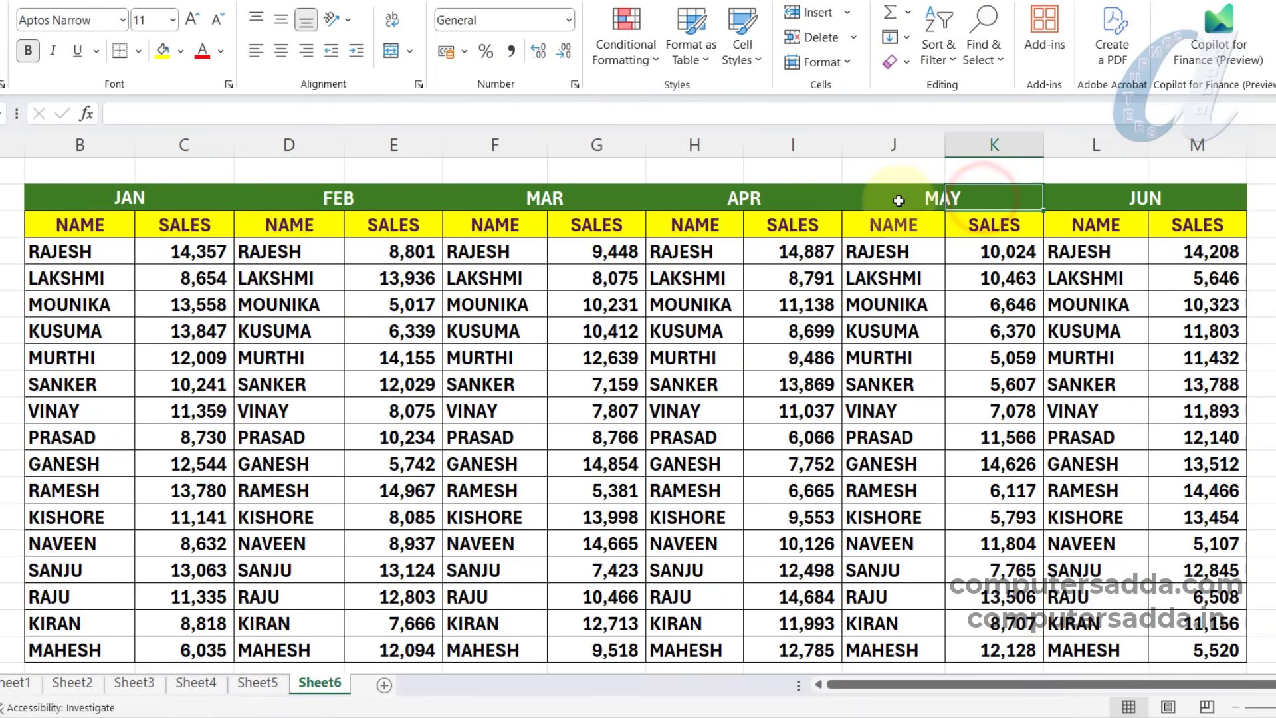
pyautogui.click(1063, 197)
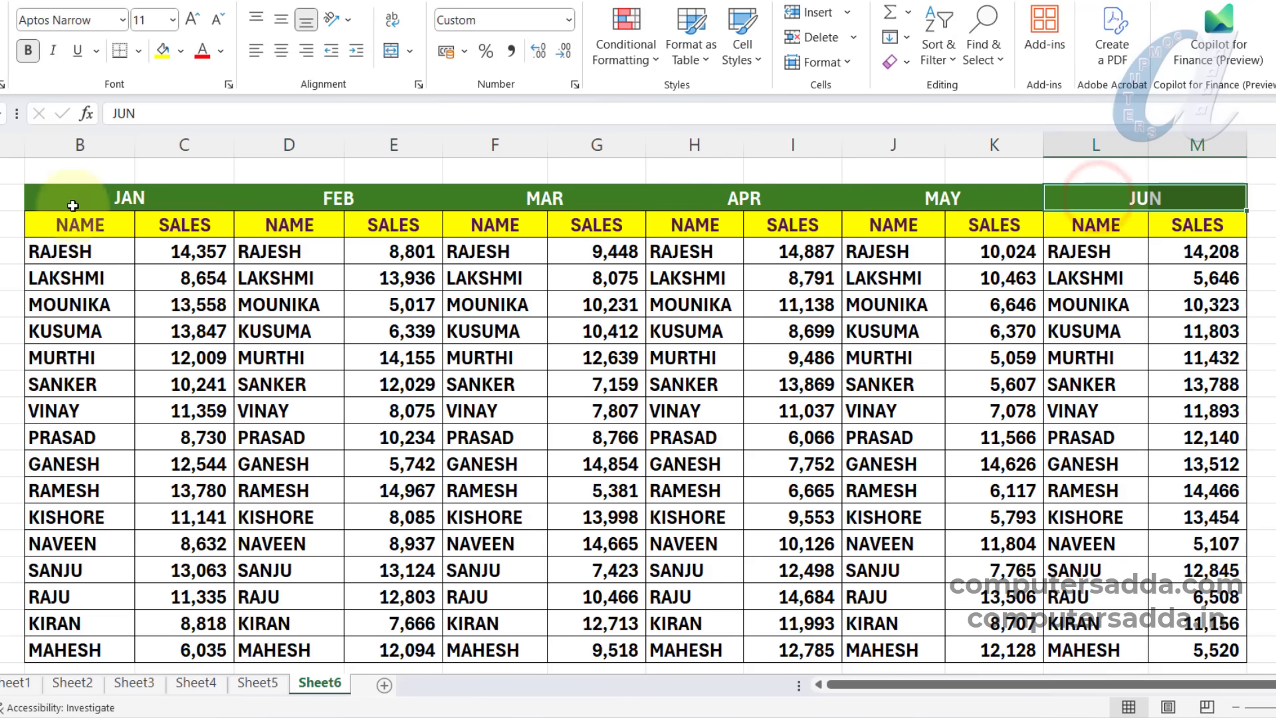
pyautogui.moveTo(72, 199); pyautogui.dragTo(1210, 197)
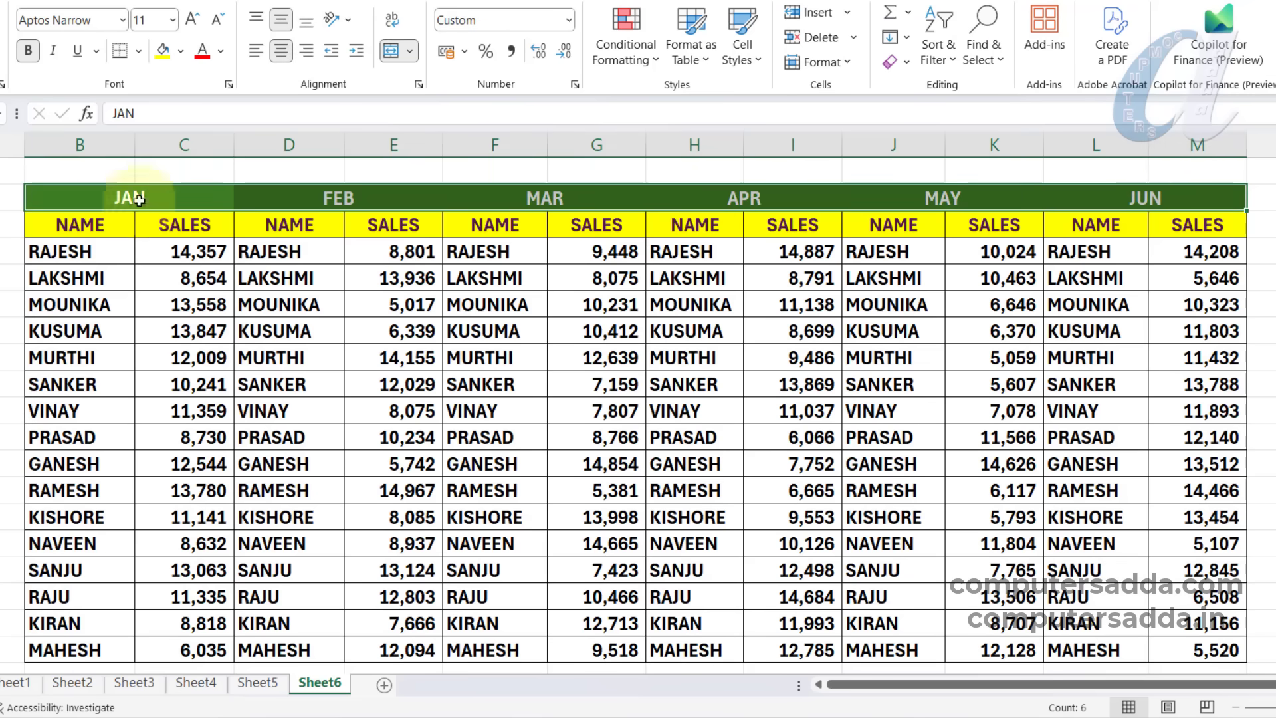
pyautogui.click(293, 347)
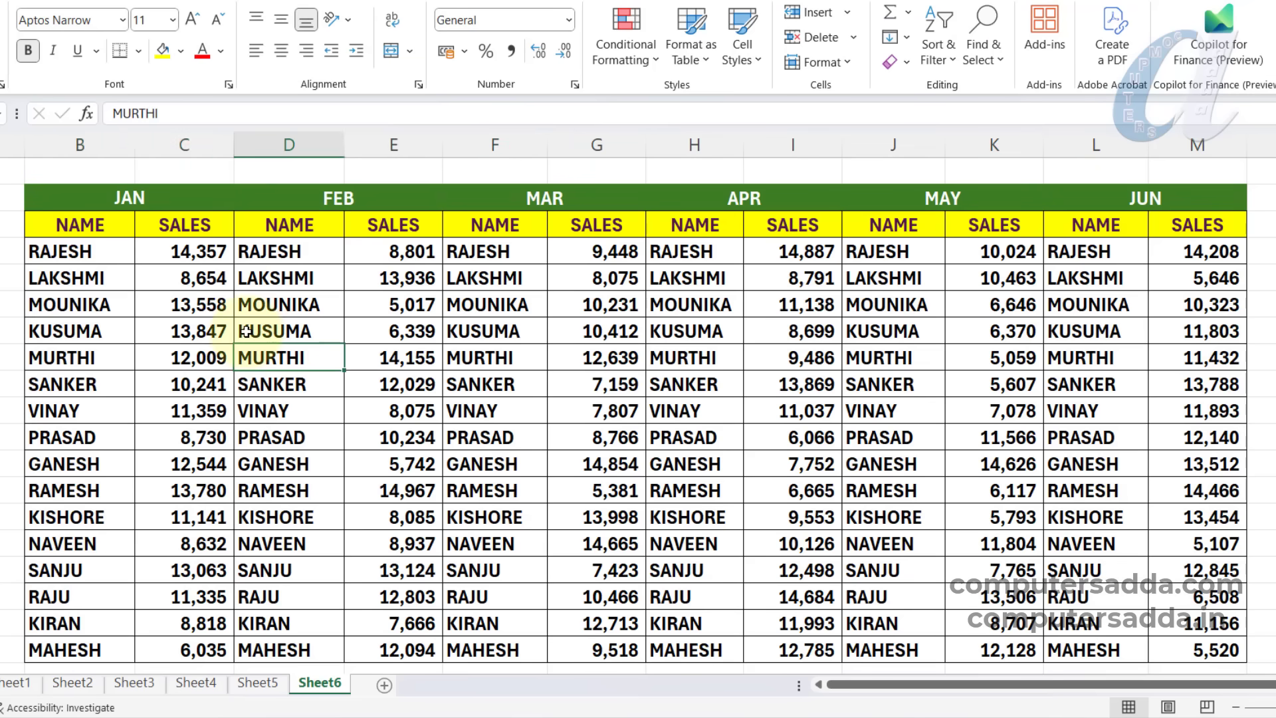